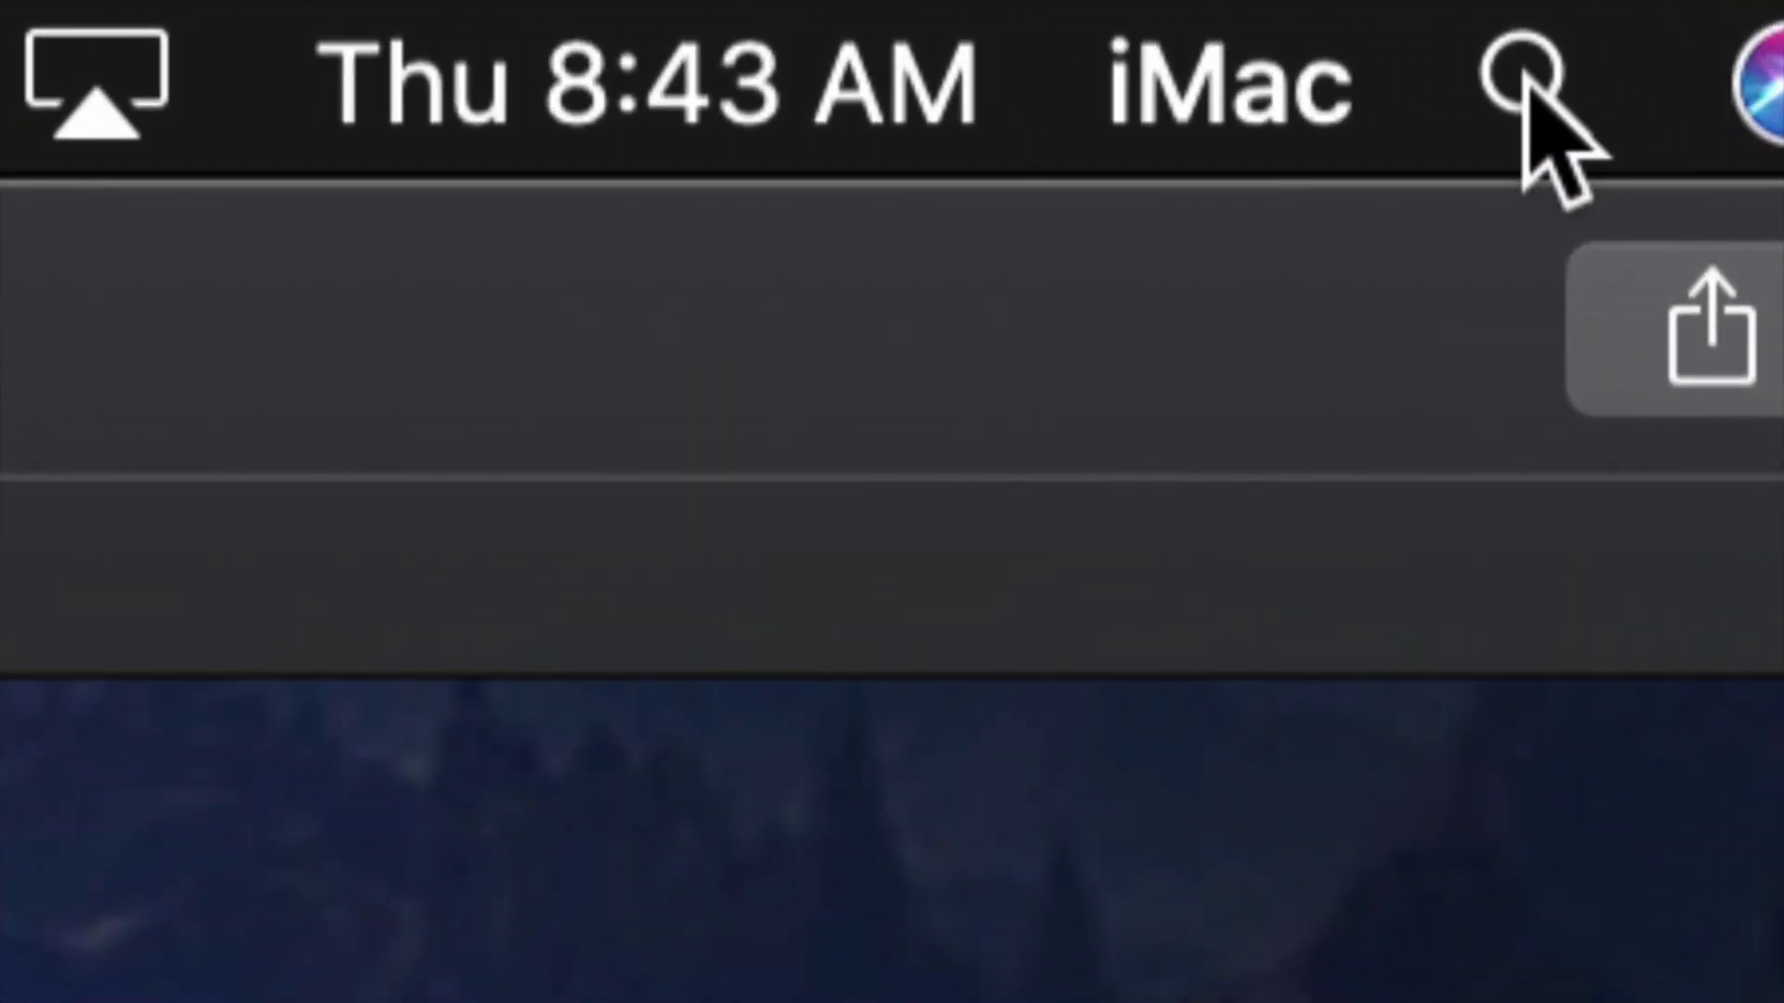
Step: Search Spotlight for "disk" and open Disk Utility
{"action": "left_click", "coordinate": [1523, 86]}
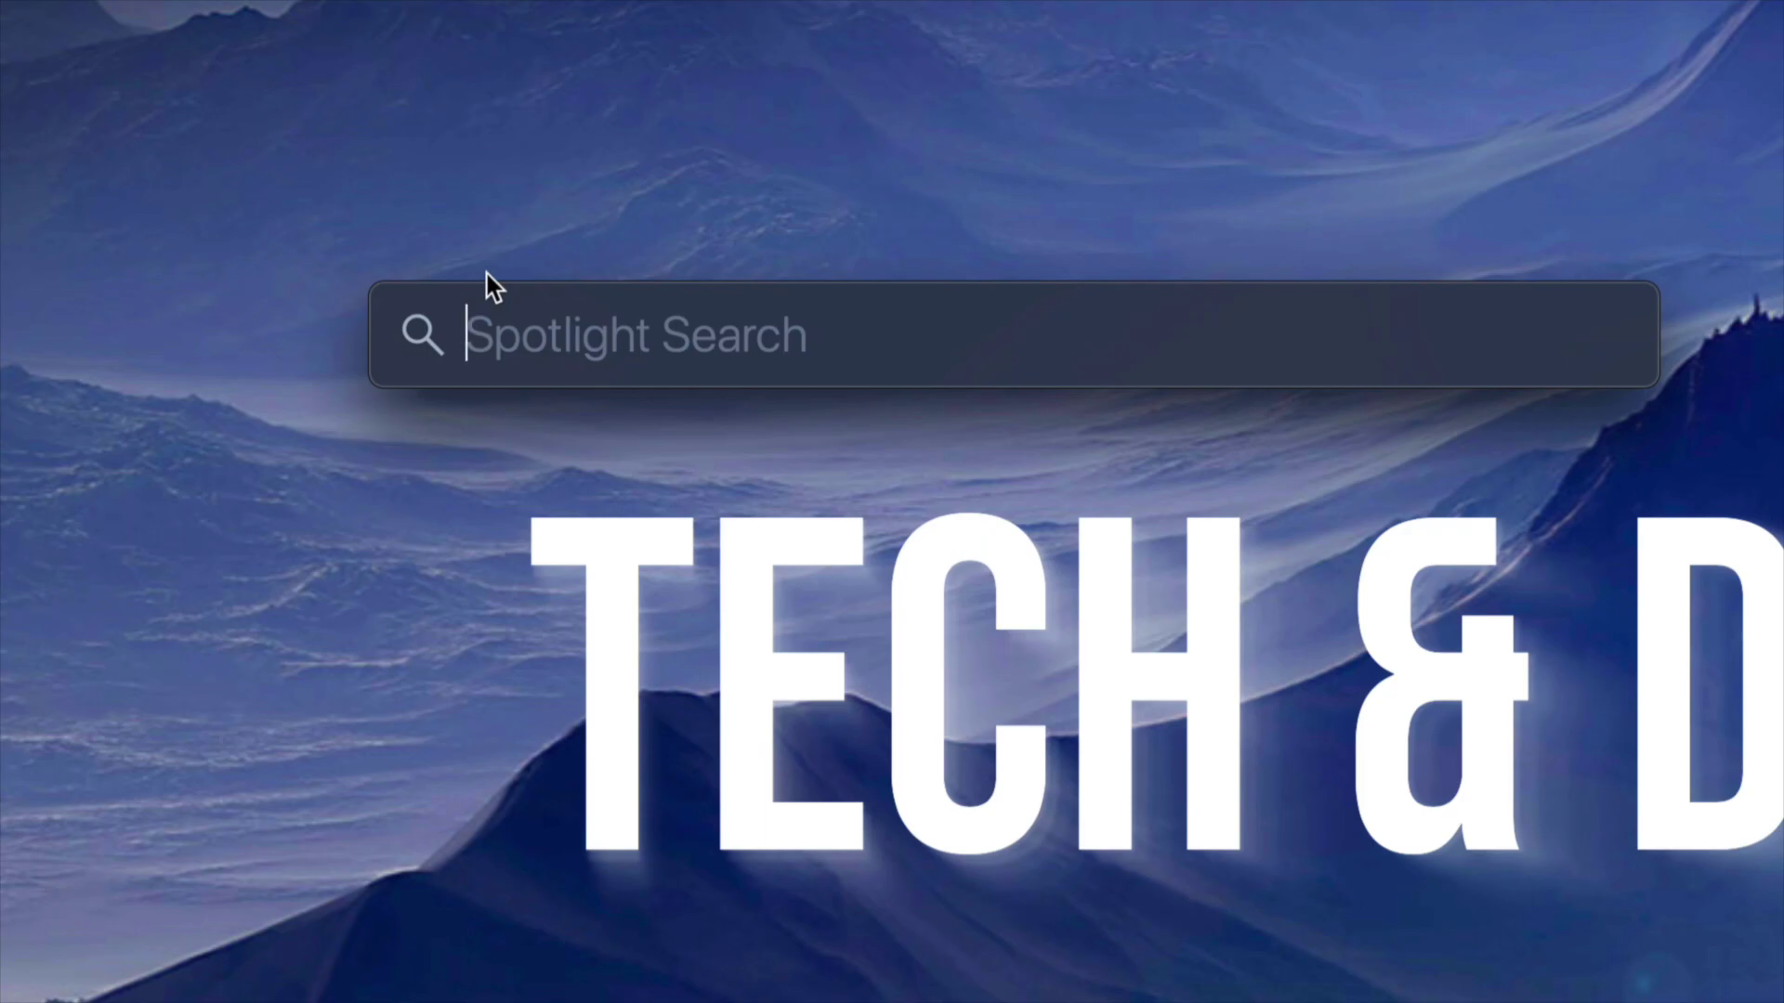
{"action": "type", "text": "disk"}
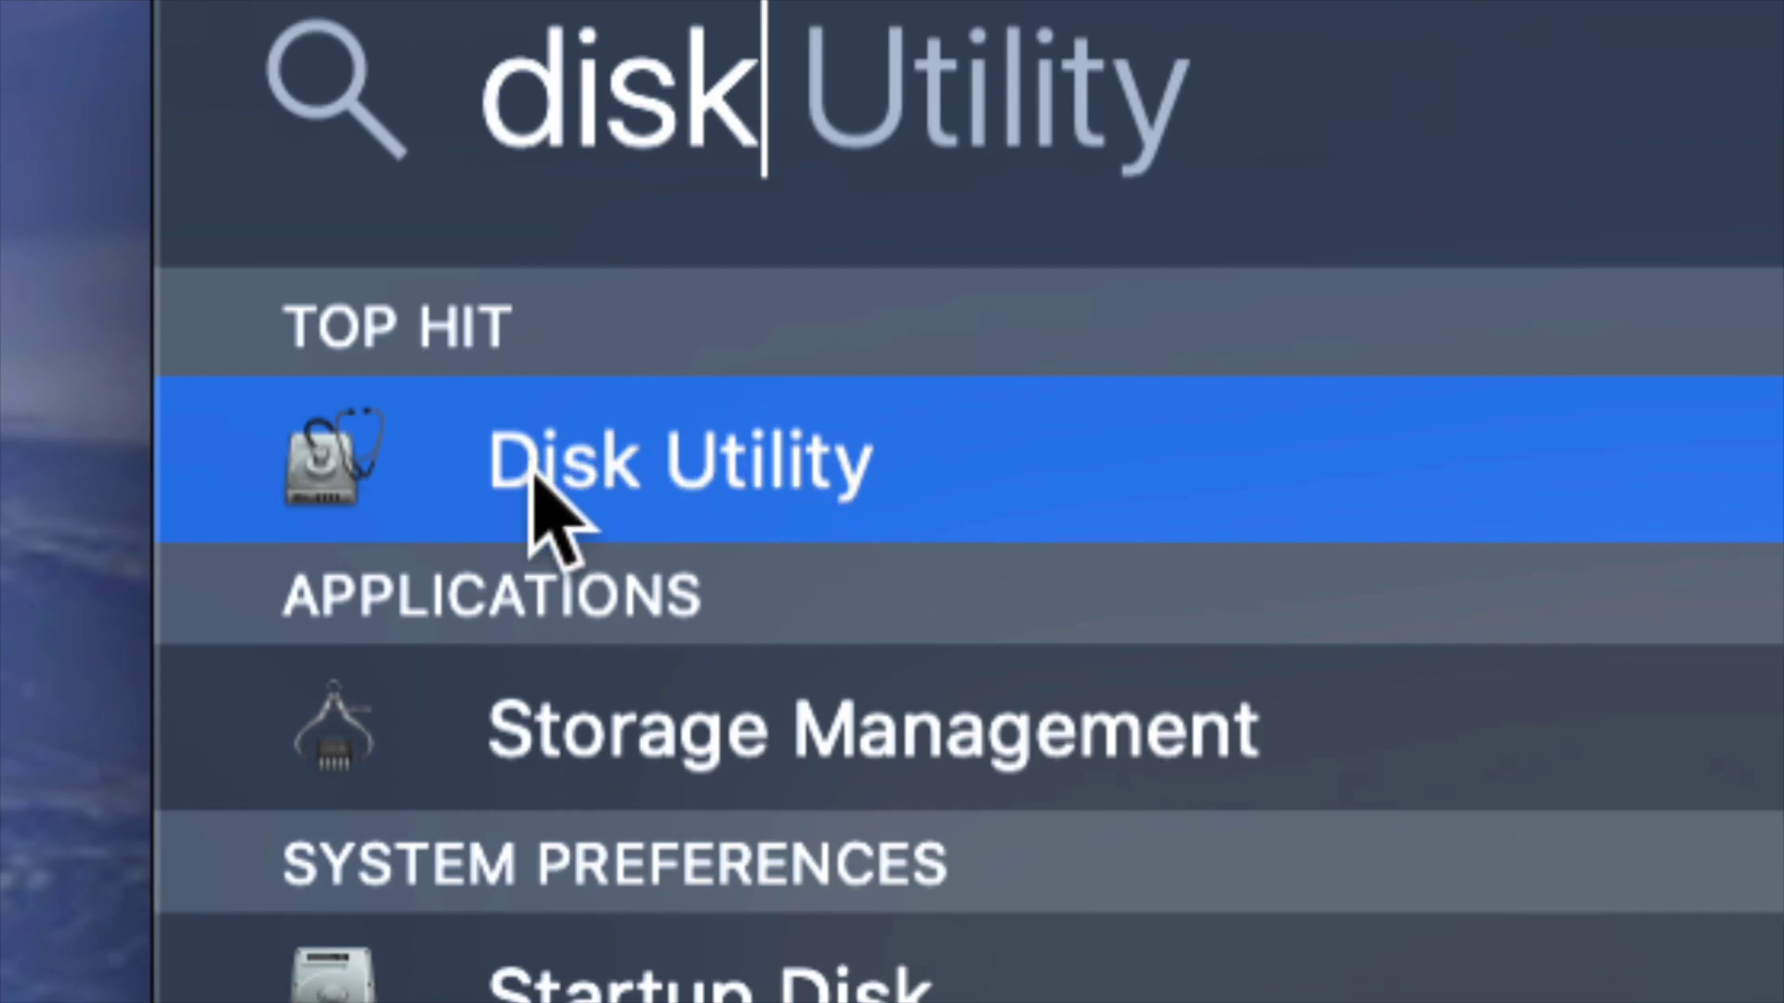
{"action": "left_click", "coordinate": [721, 498]}
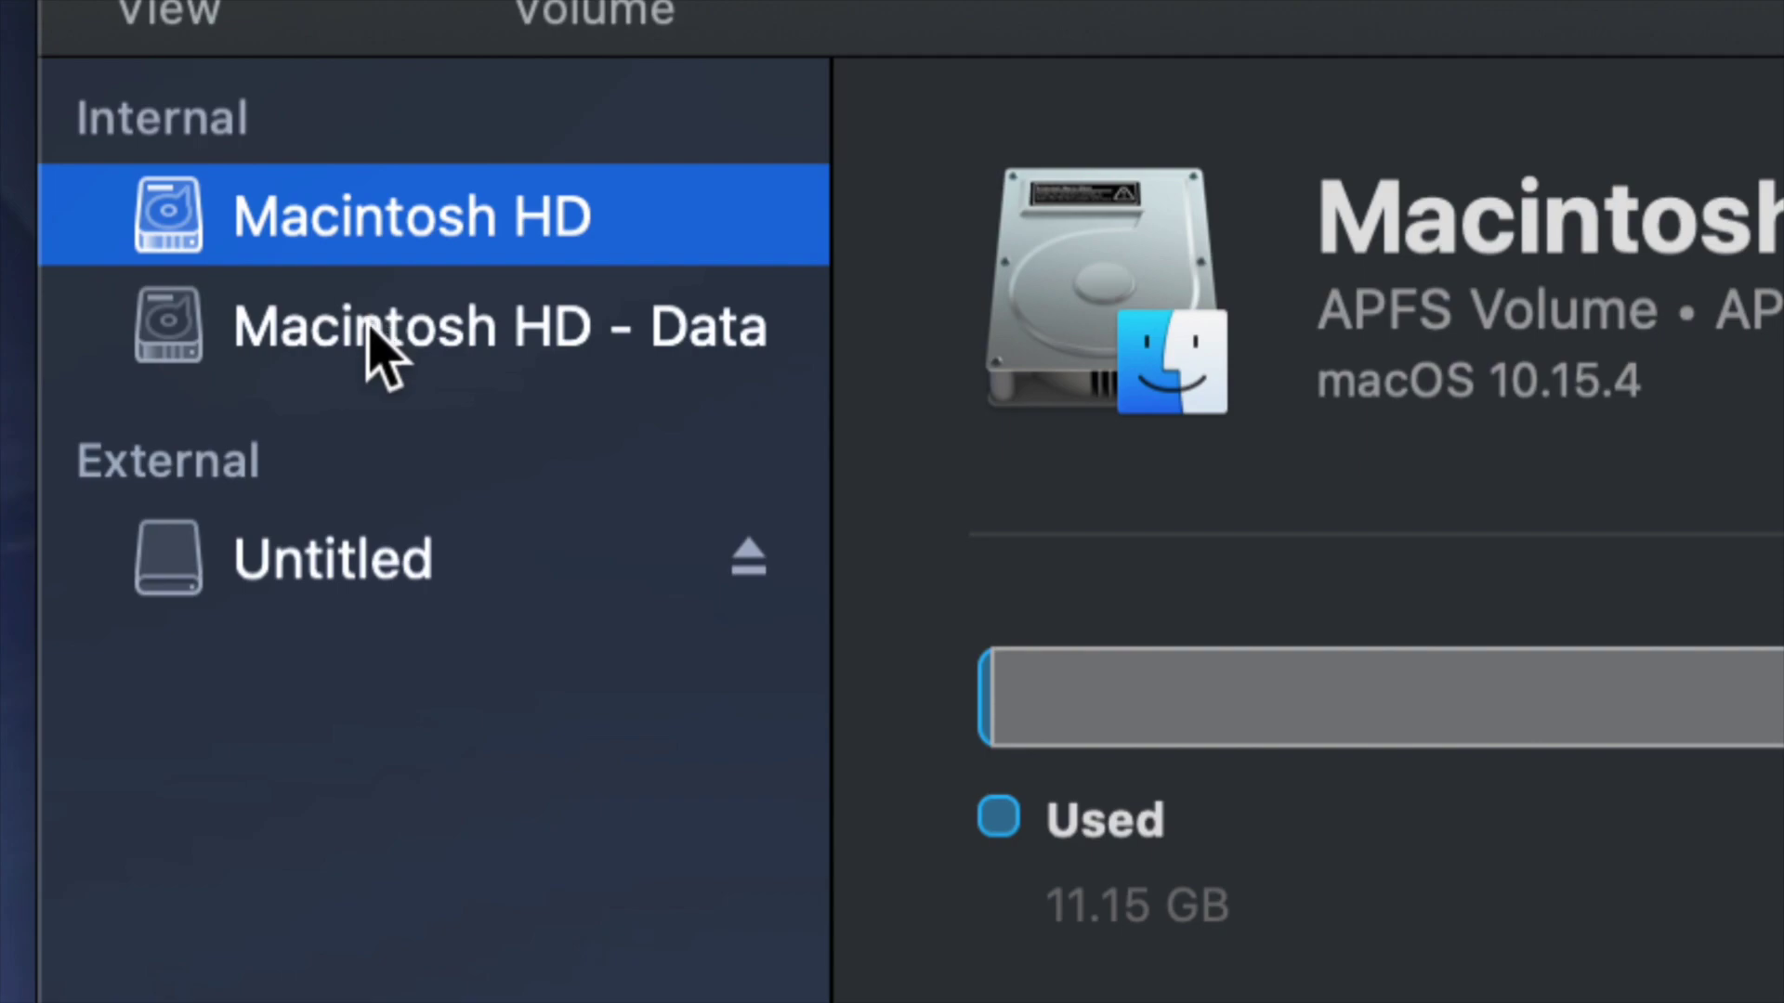
Step: Select the external Untitled volume and make the sidebar show all devices instead of only volumes
{"action": "left_click", "coordinate": [319, 560]}
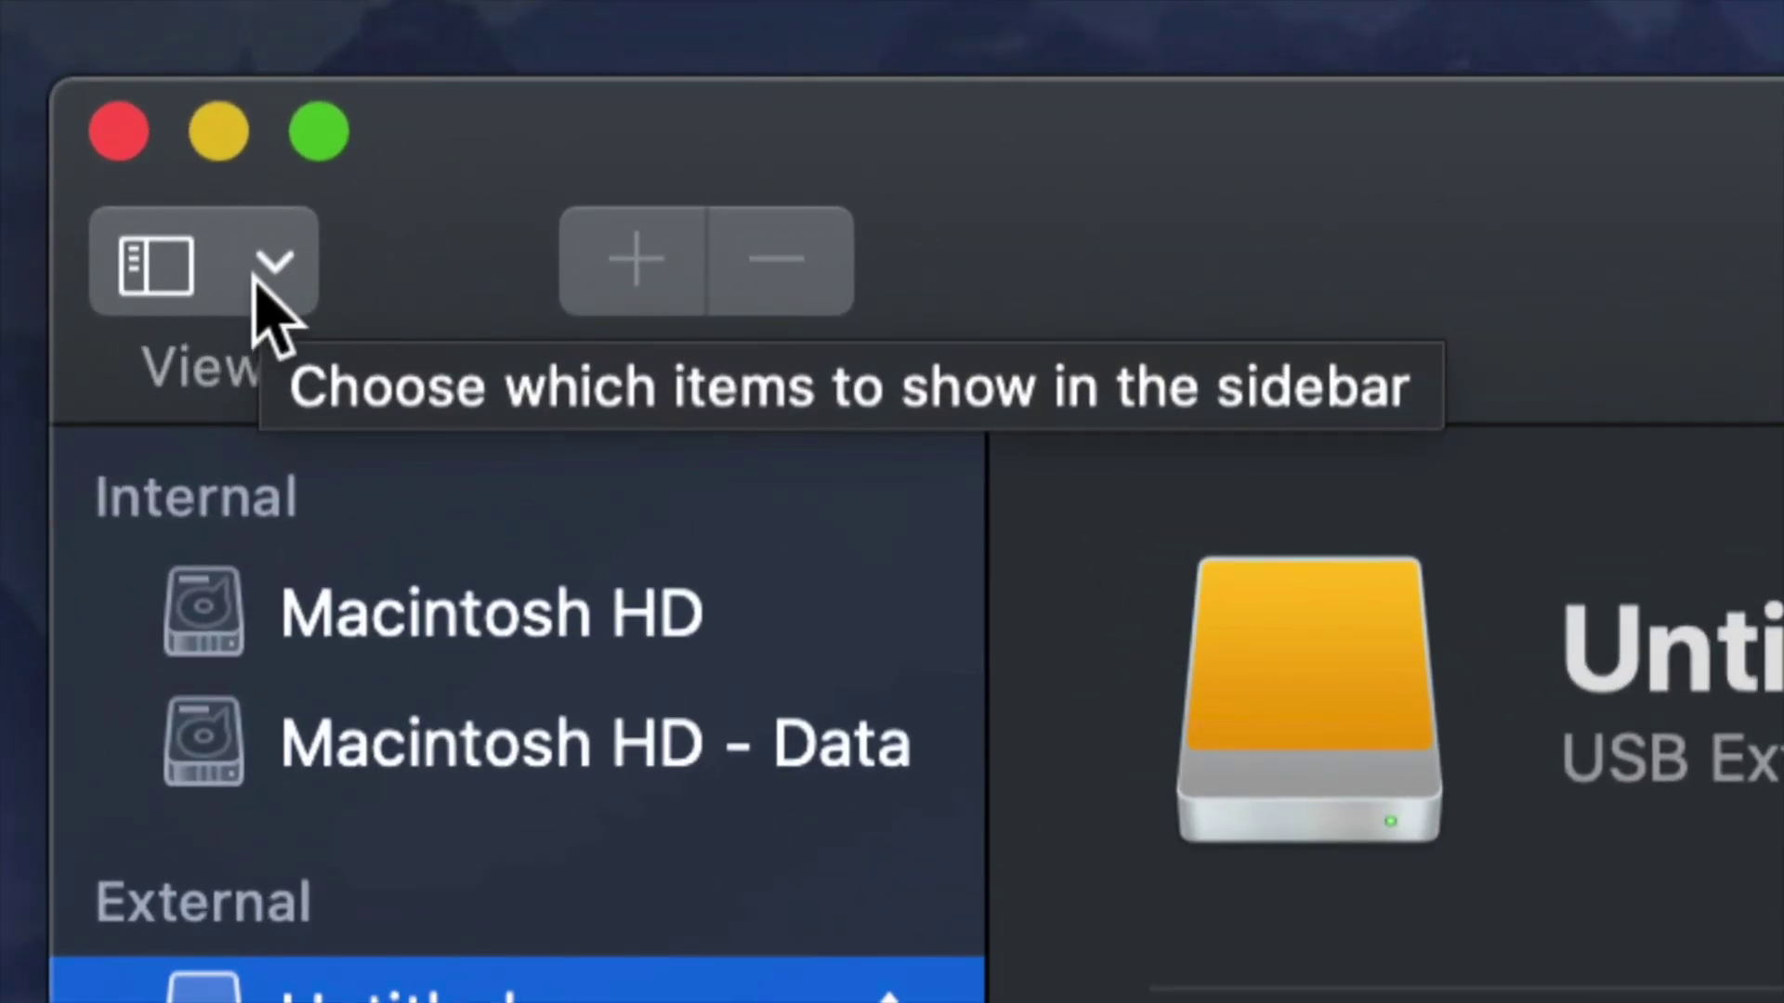
{"action": "left_click", "coordinate": [260, 277]}
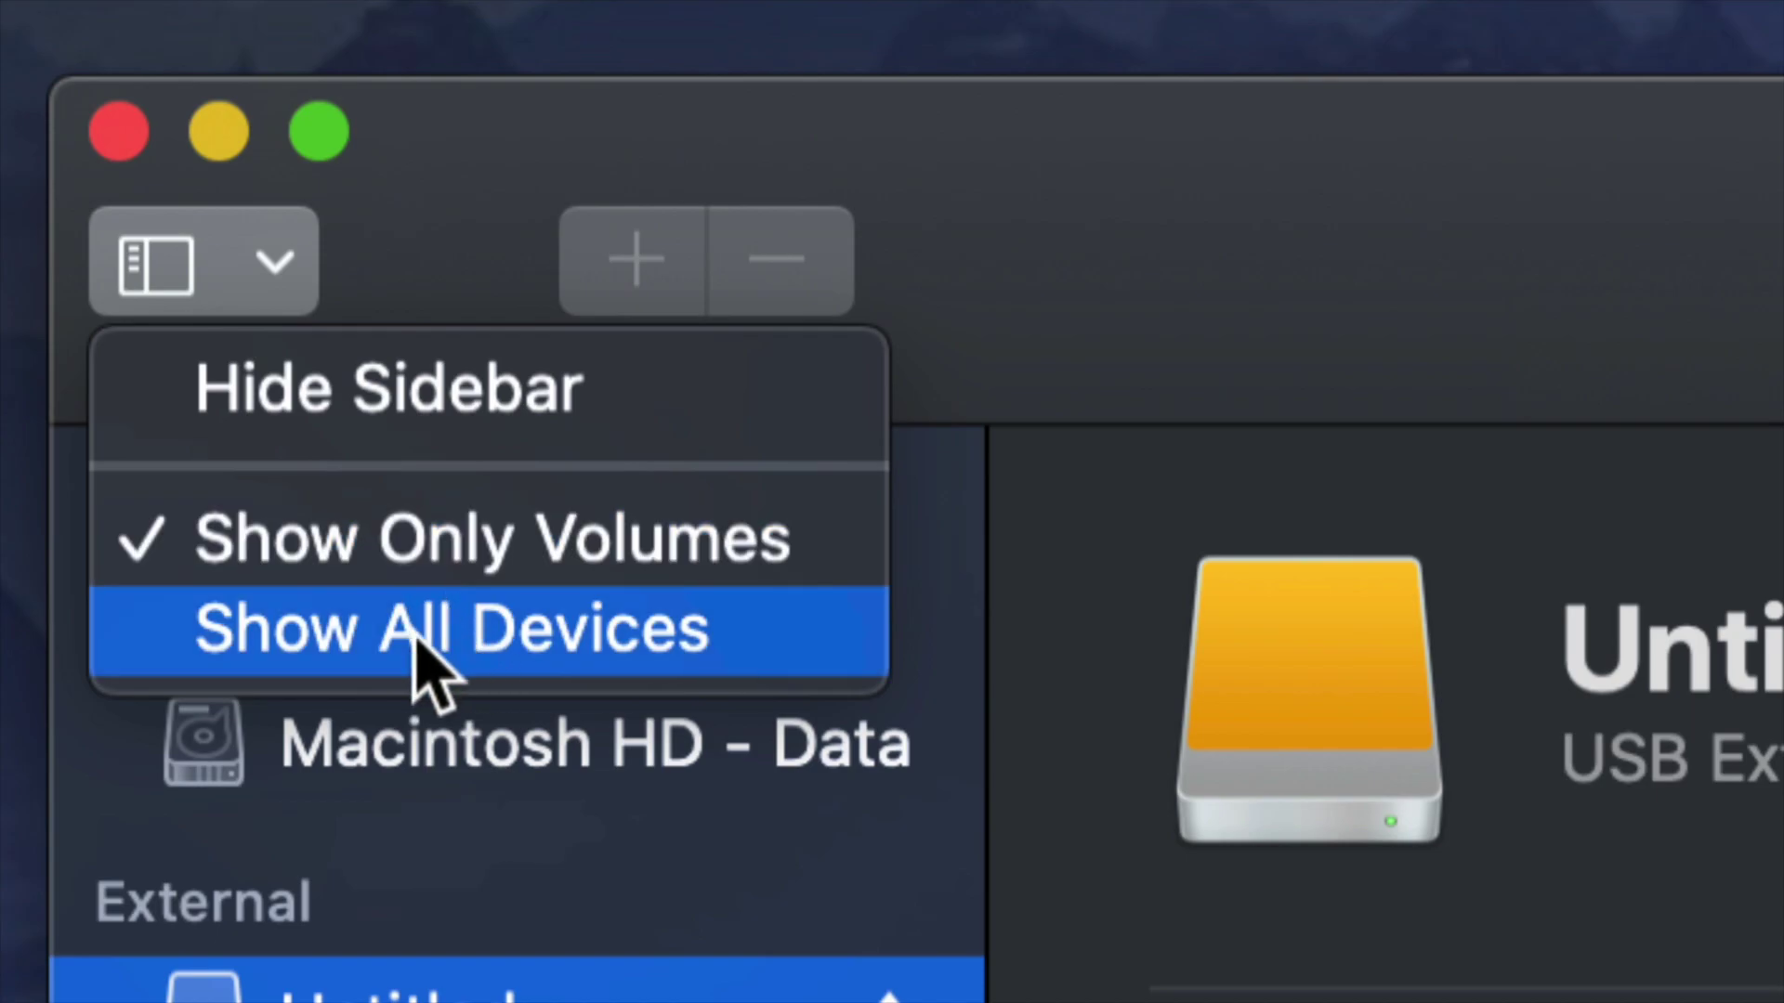
{"action": "left_click", "coordinate": [498, 640]}
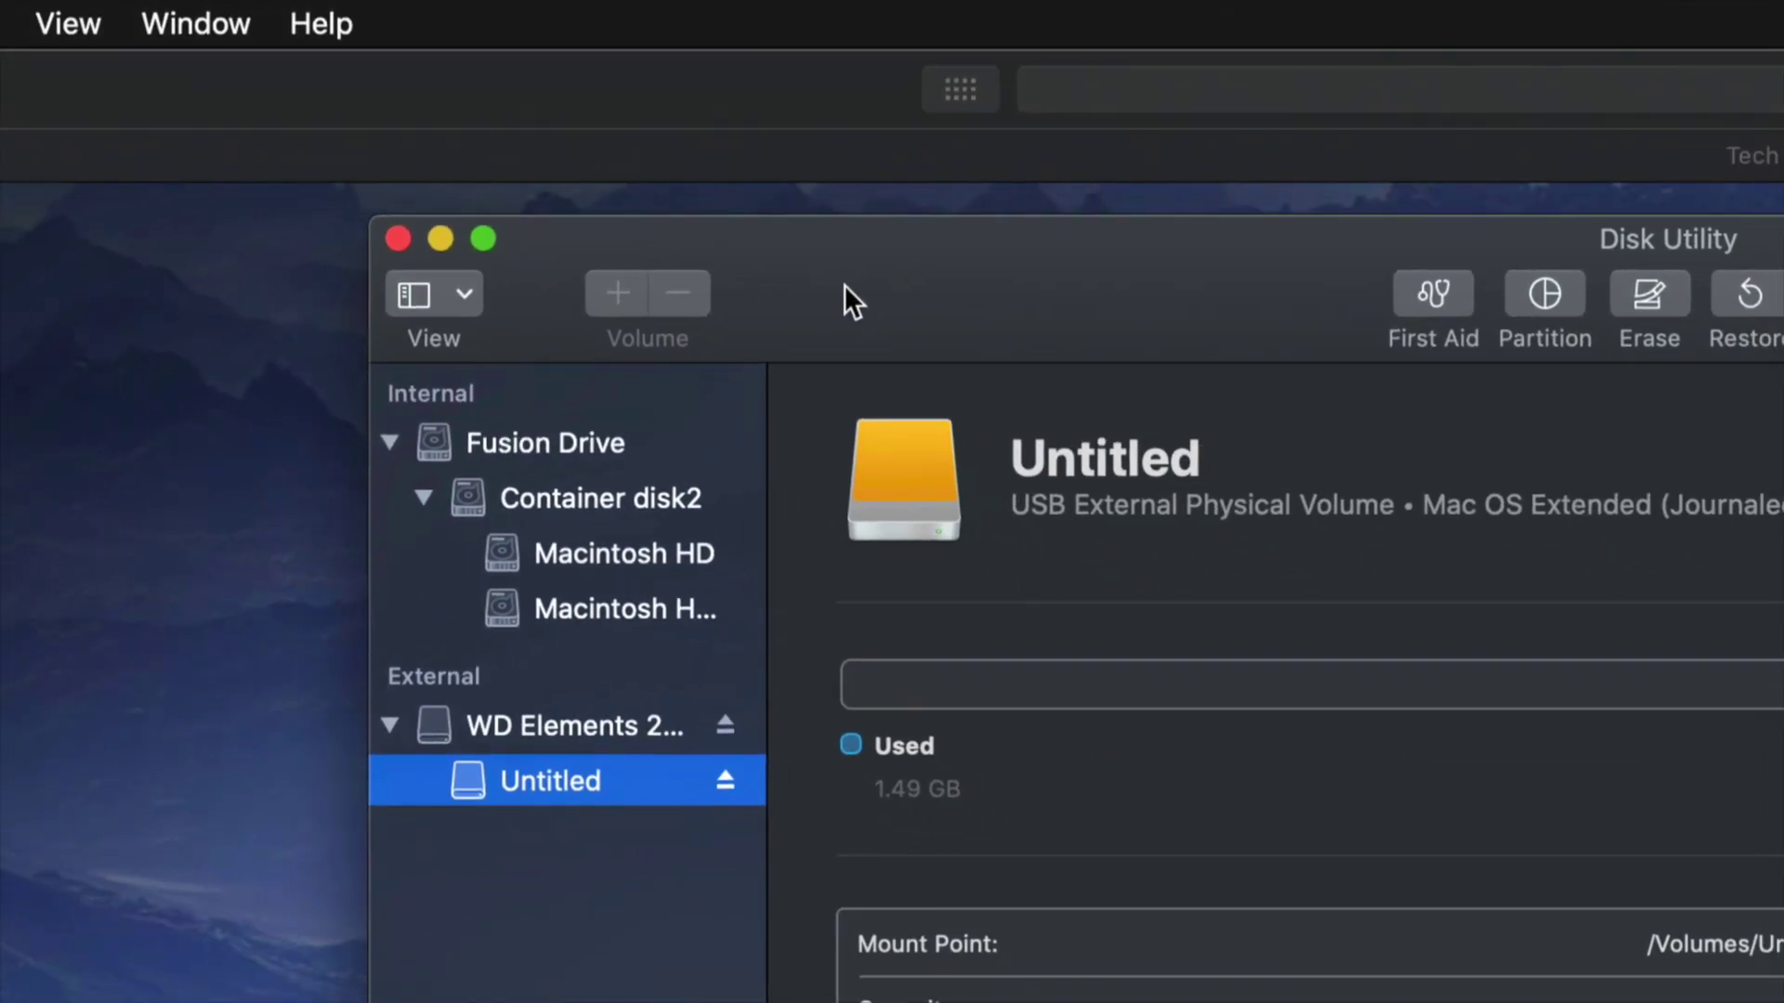
{"action": "left_click_drag", "start_coordinate": [733, 137], "coordinate": [643, 98]}
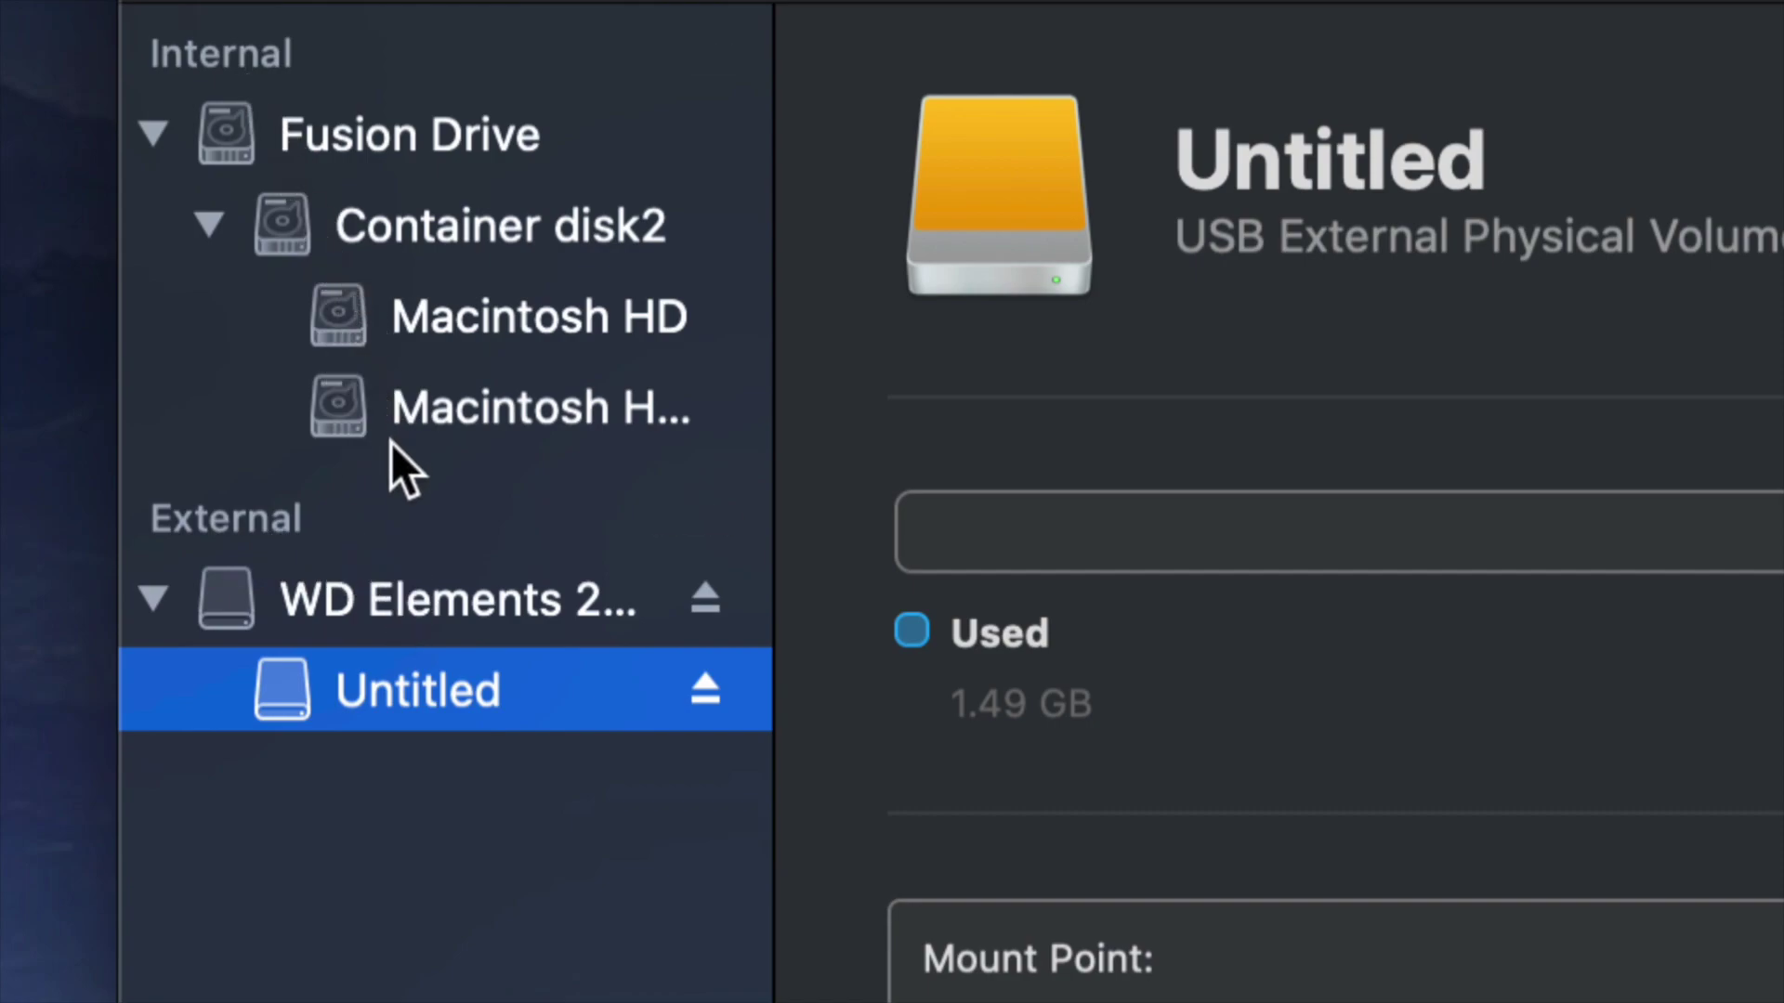
Step: Set up an erase of the external WD Elements drive with the ExFAT format and the GUID Partition Map scheme
{"action": "left_click", "coordinate": [510, 597]}
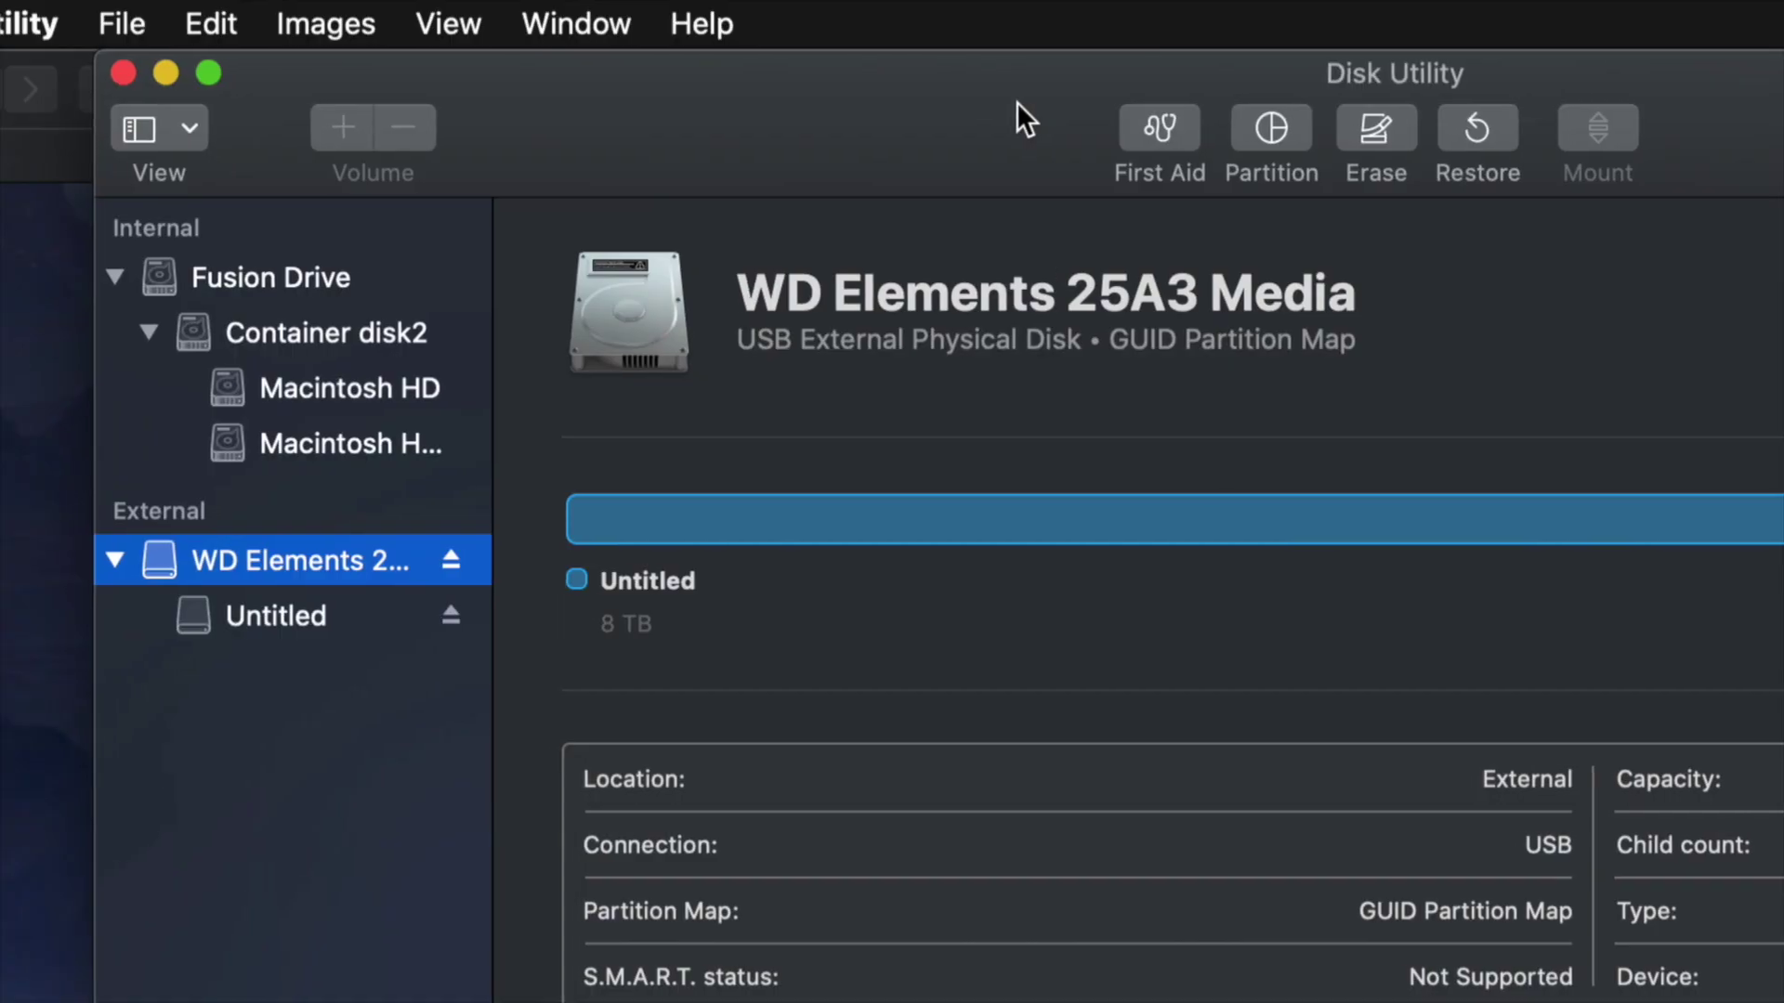
{"action": "left_click_drag", "start_coordinate": [1016, 102], "coordinate": [735, 75]}
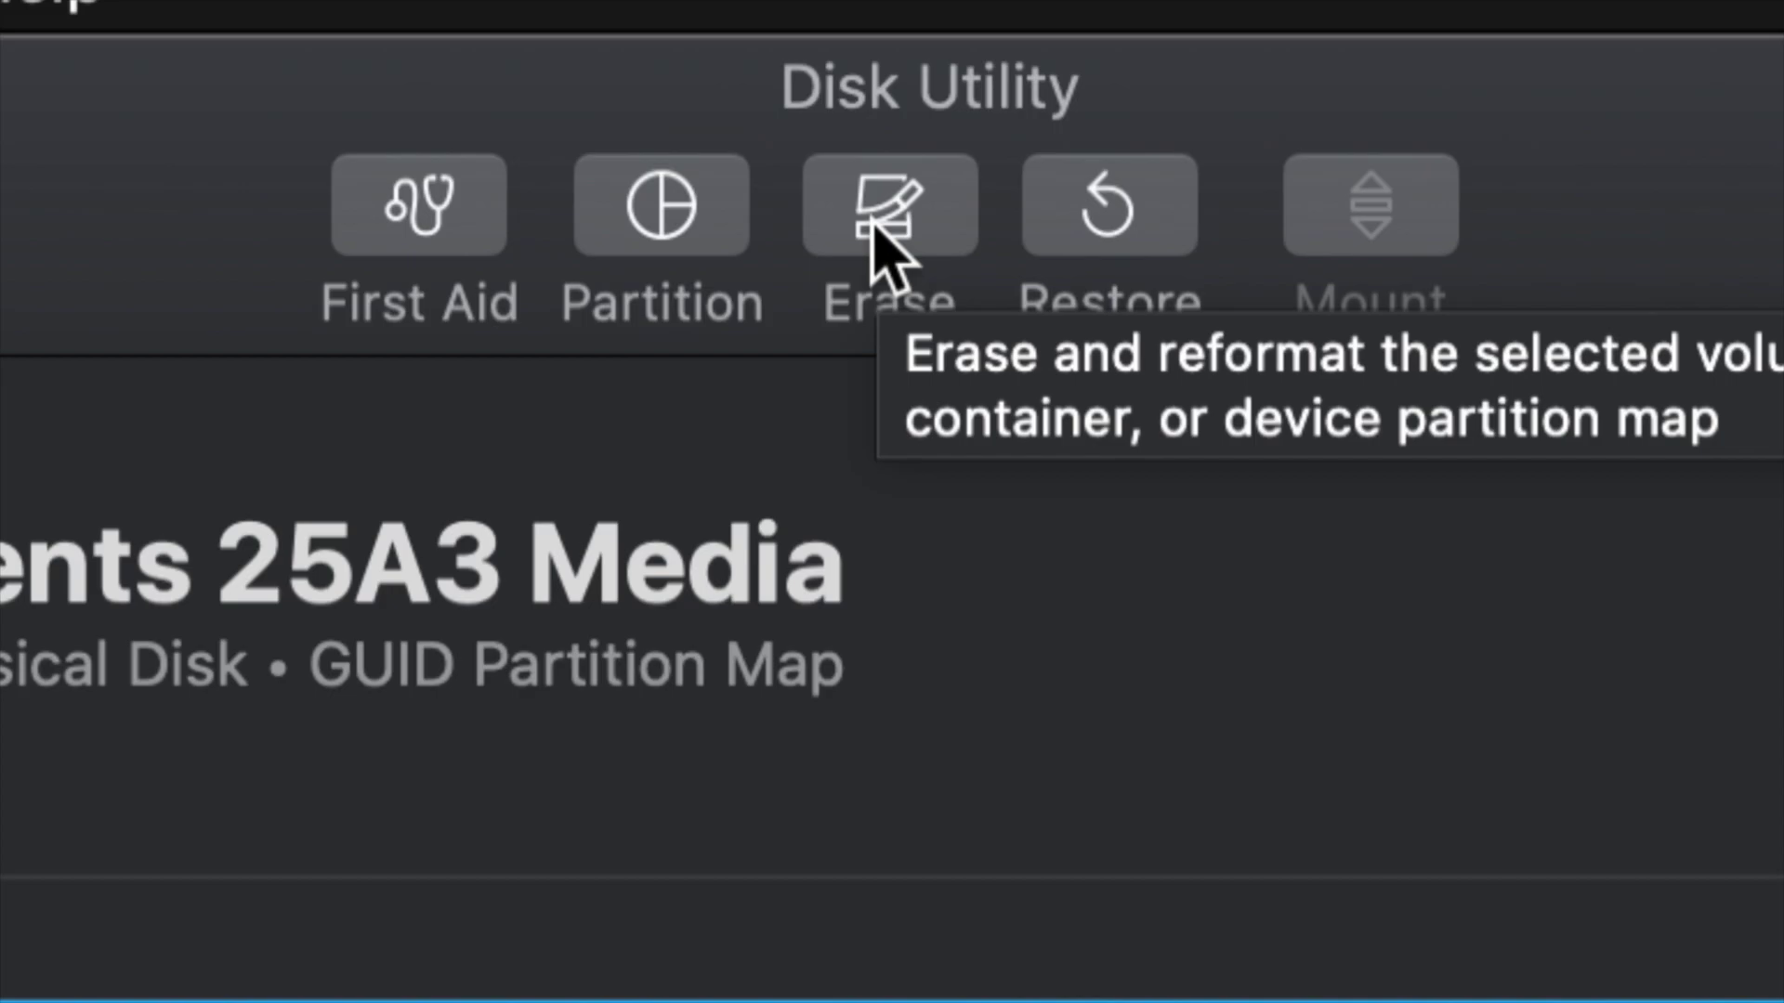
{"action": "left_click", "coordinate": [890, 207]}
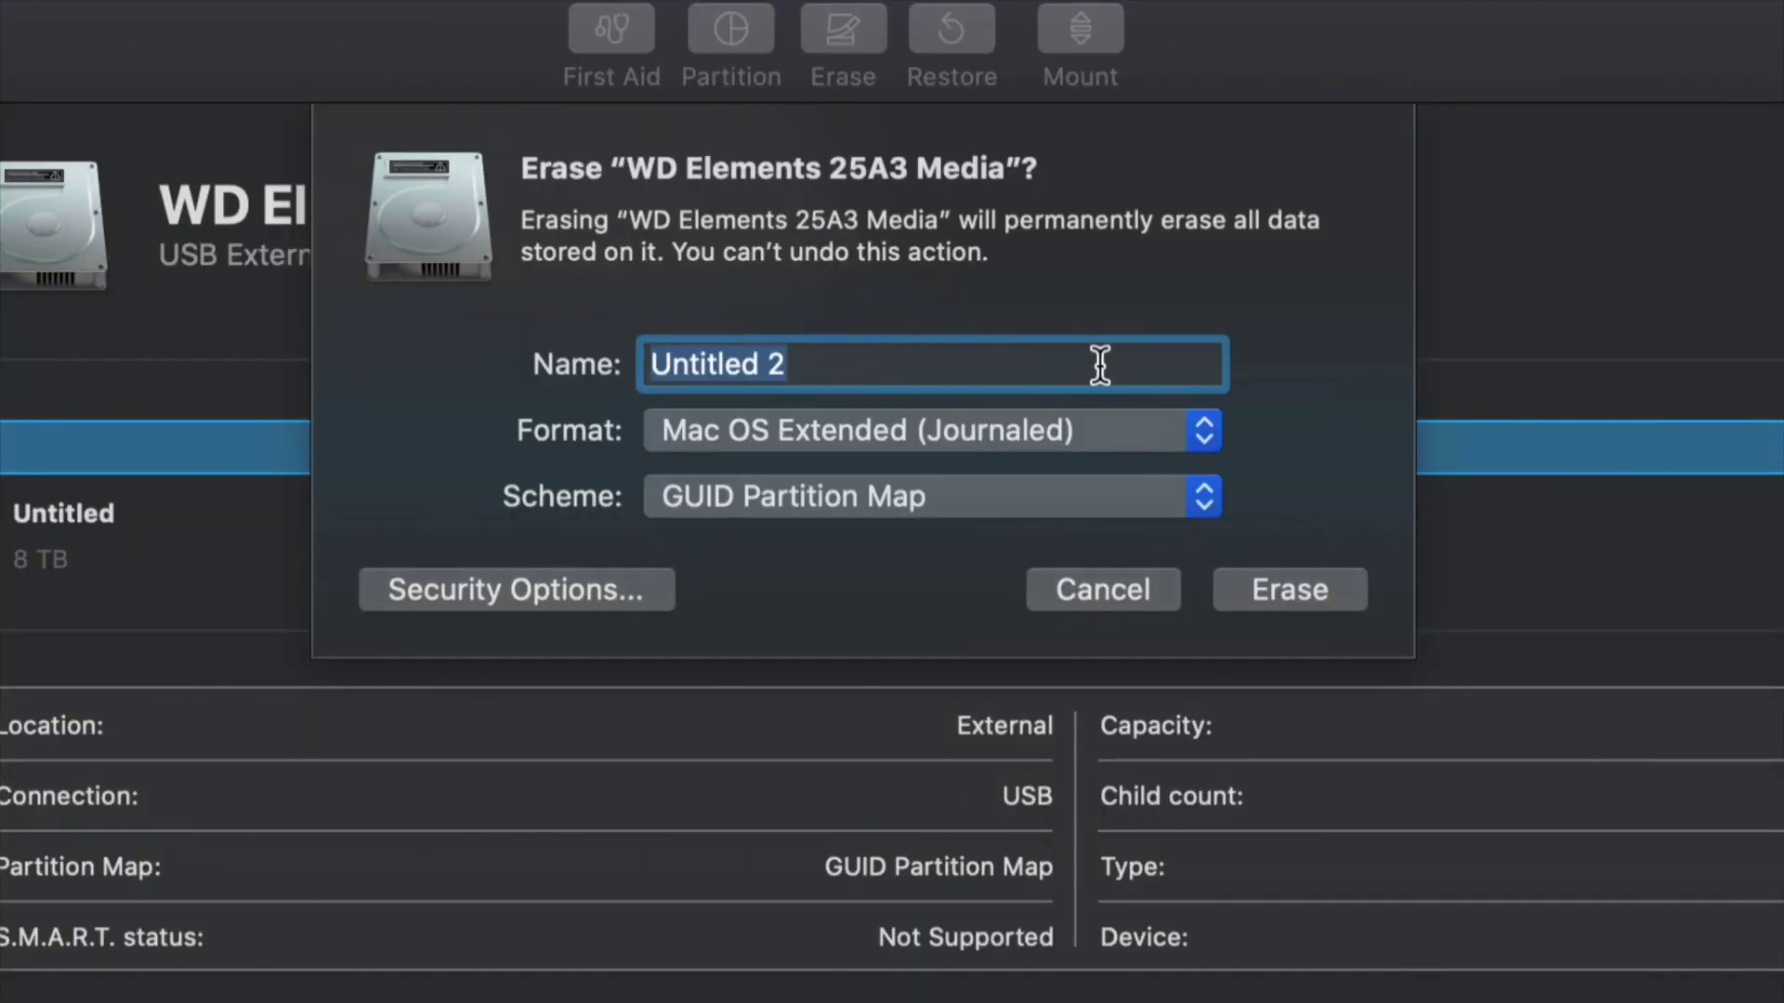
{"action": "left_click", "coordinate": [1187, 429]}
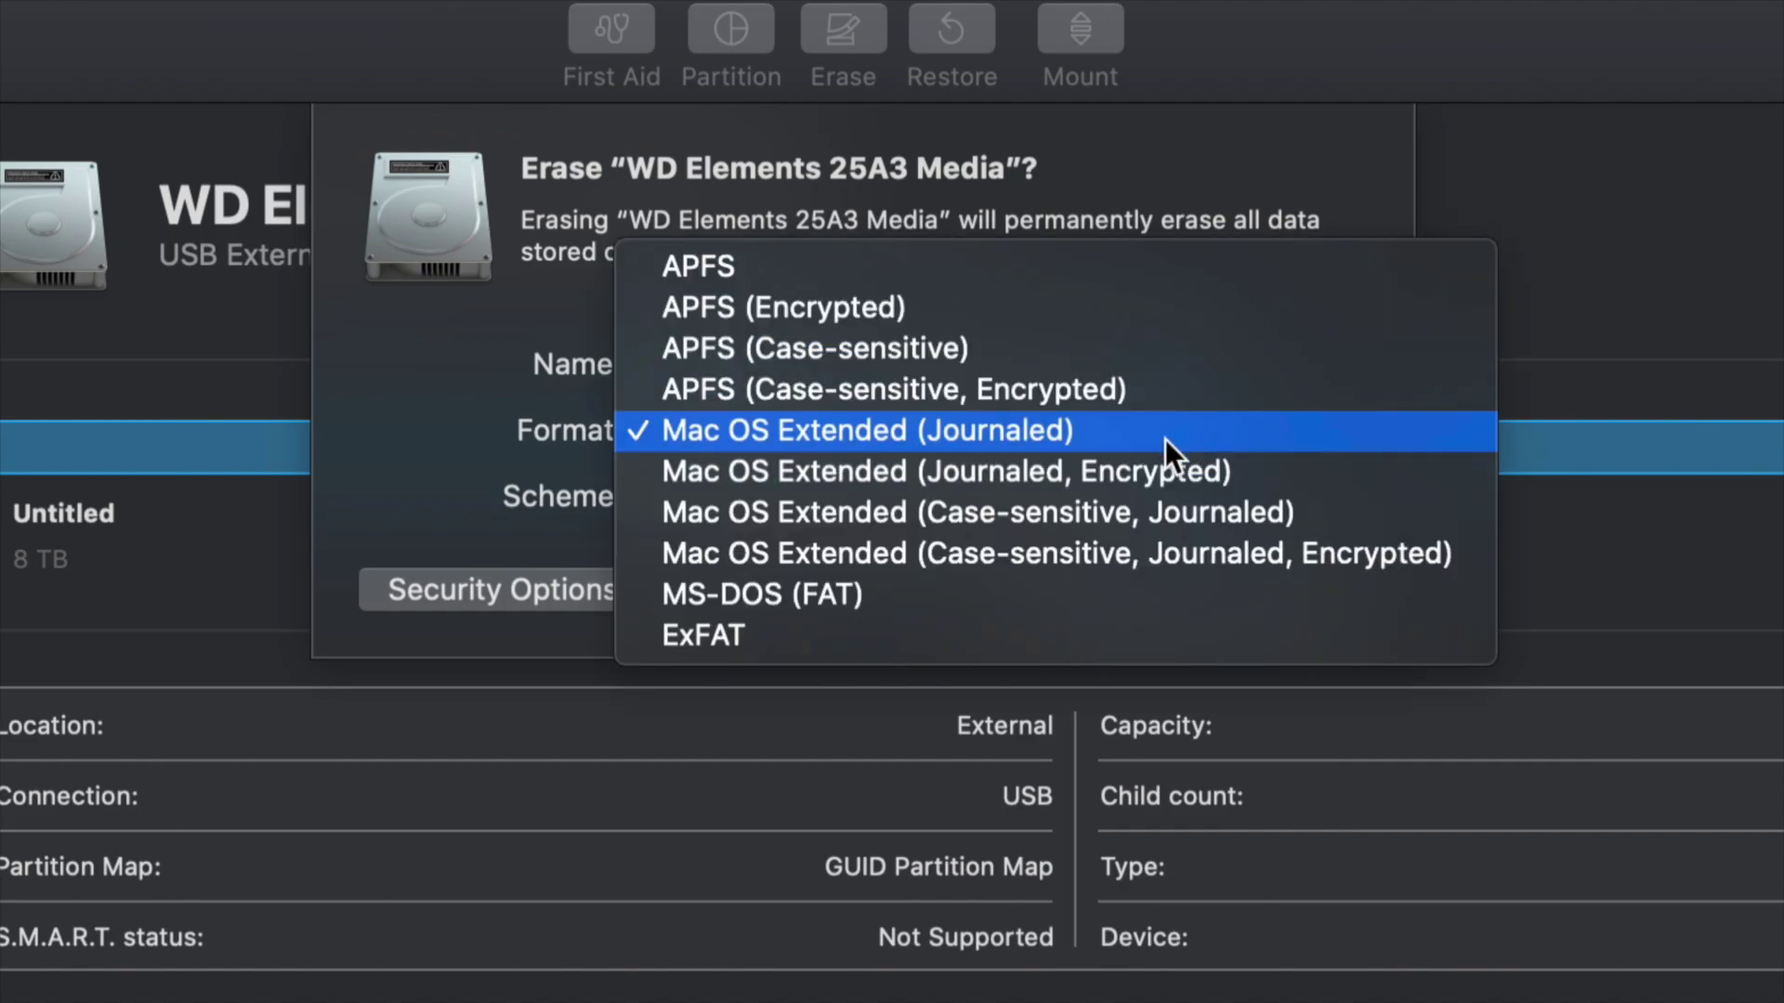
{"action": "left_click", "coordinate": [695, 635]}
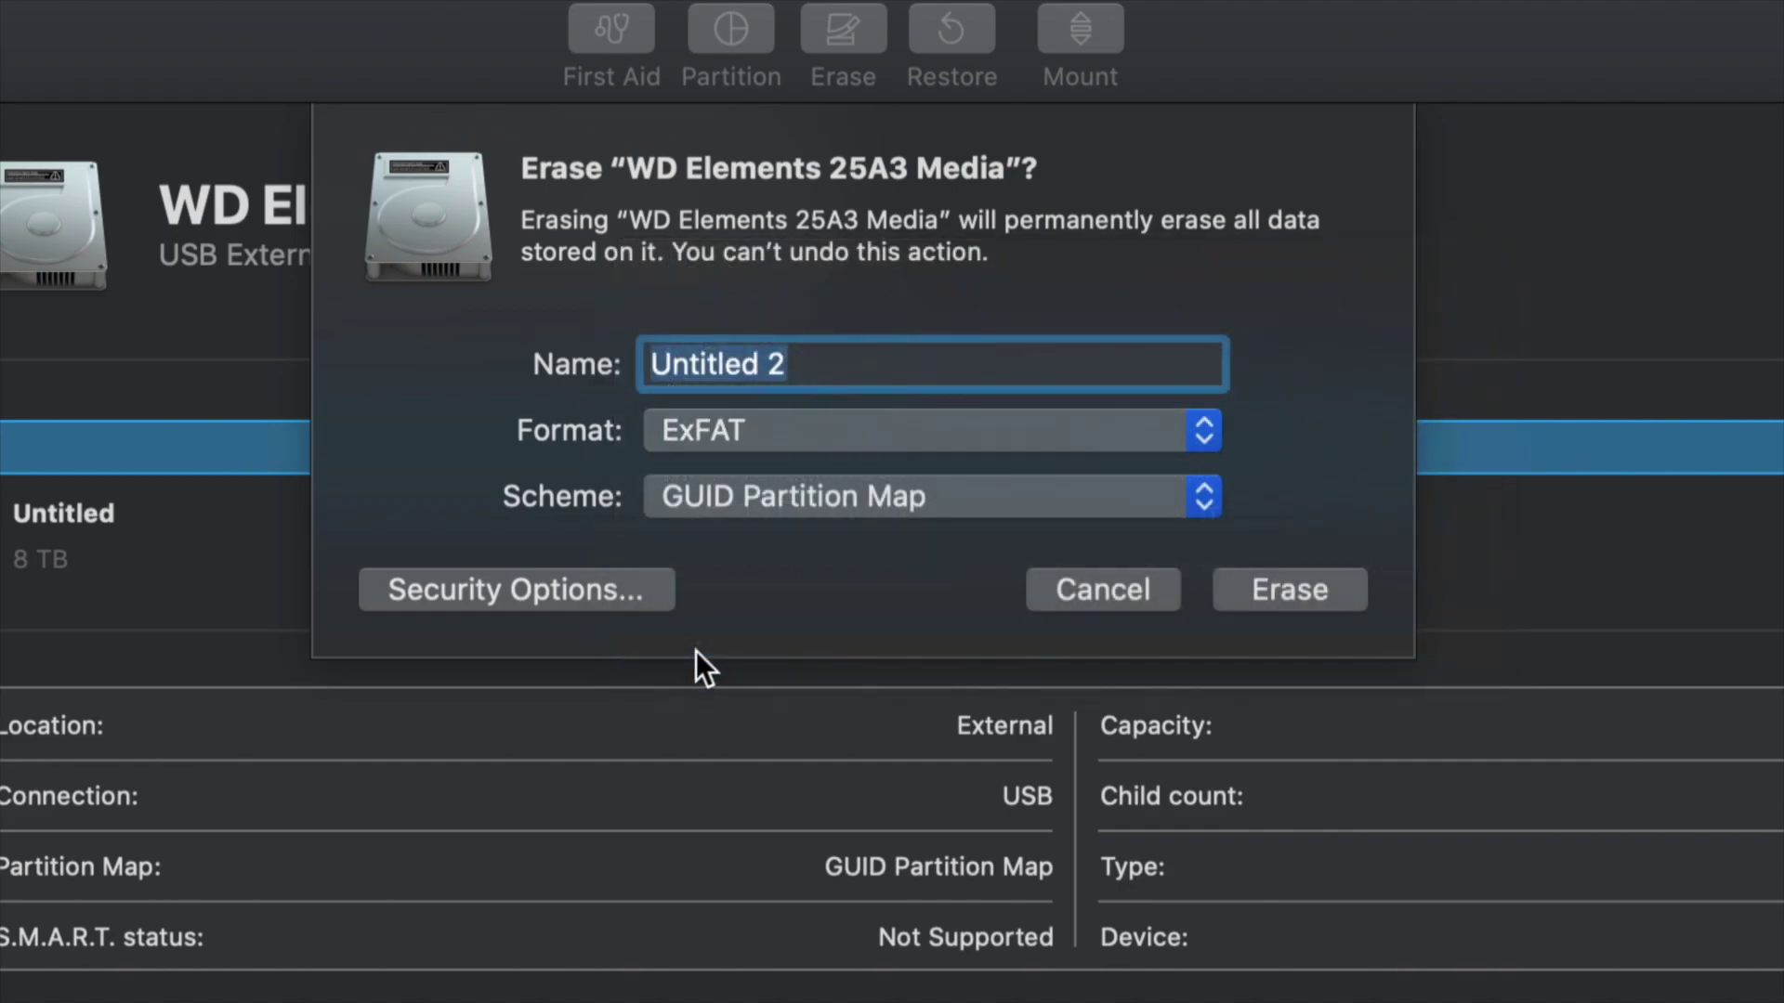
{"action": "left_click", "coordinate": [900, 500]}
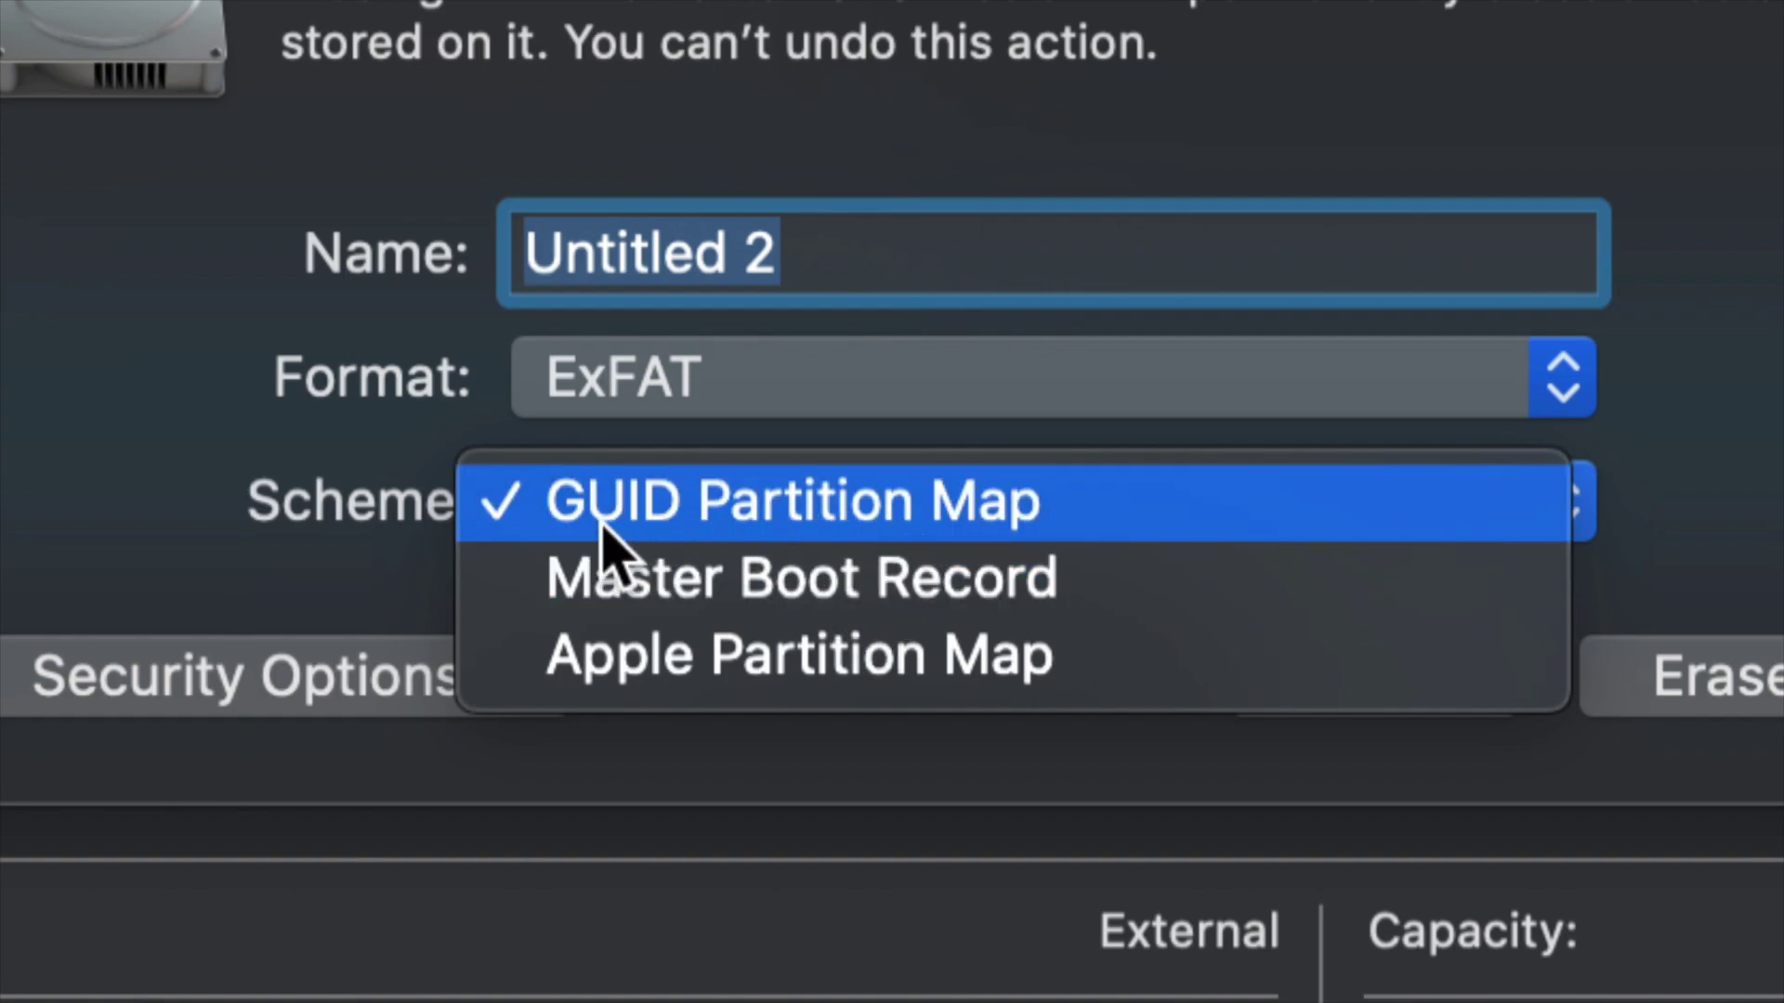
{"action": "left_click", "coordinate": [758, 520]}
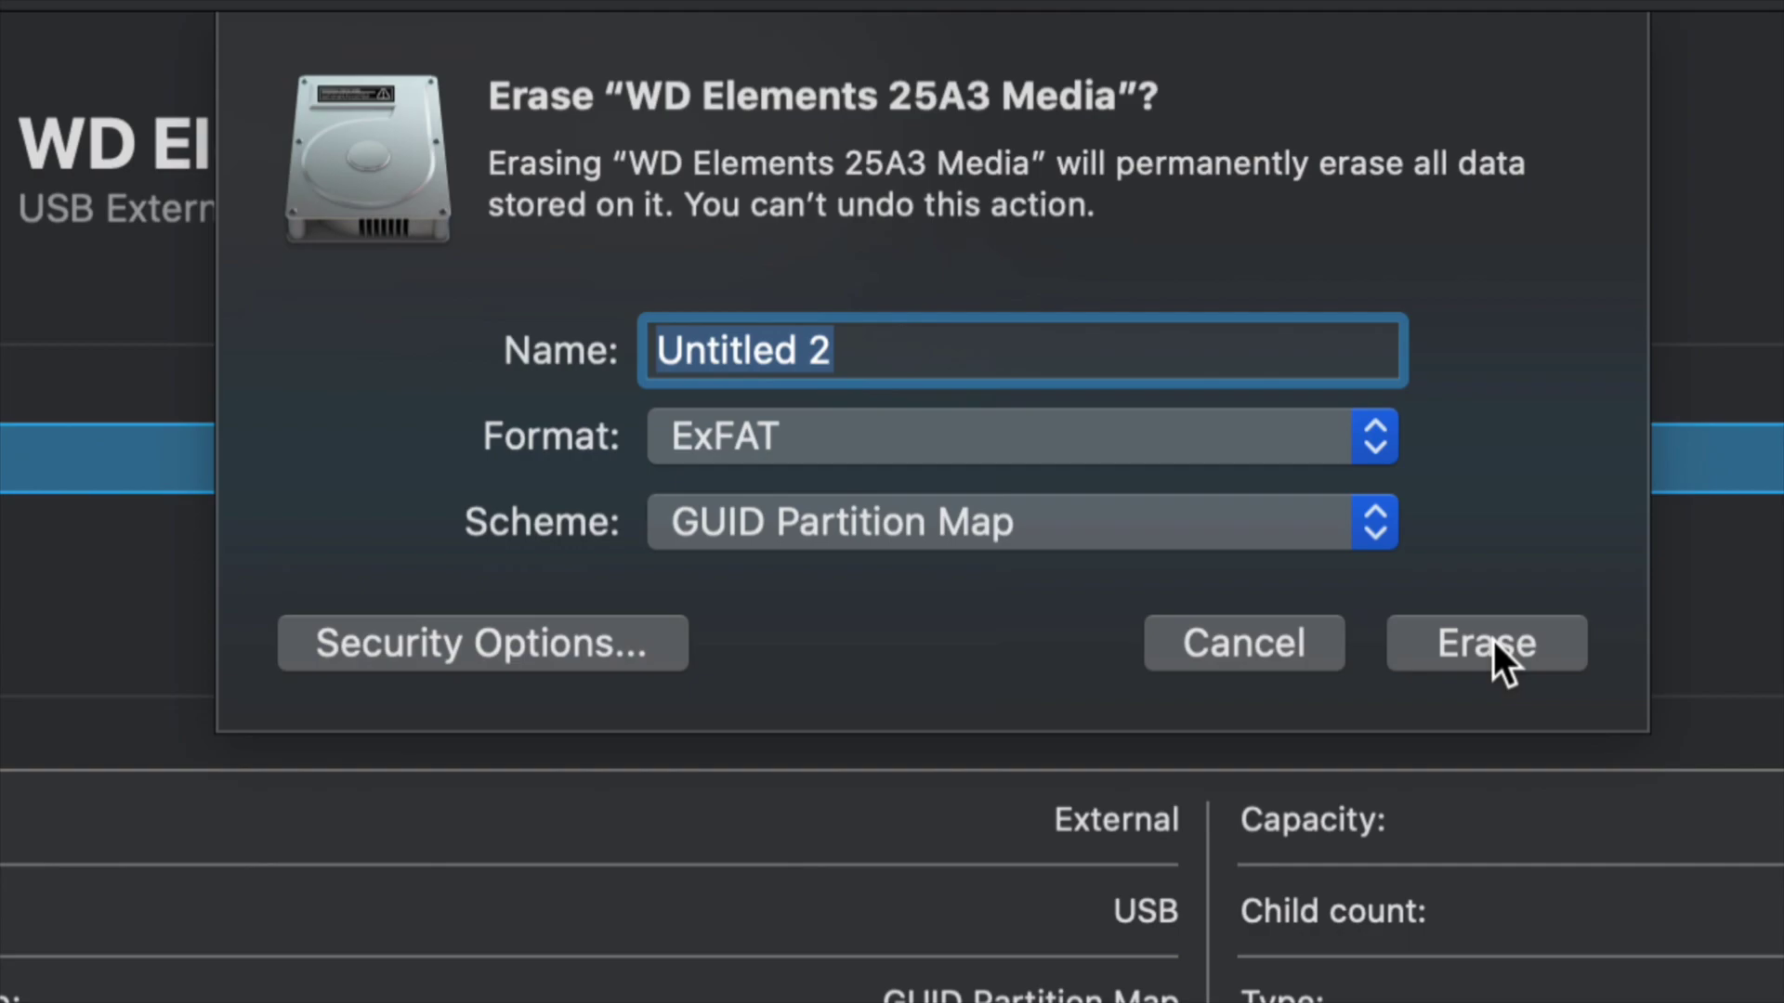
Step: Switch the erase format to Mac OS Extended (Journaled) and back to ExFAT
{"action": "left_click", "coordinate": [1384, 448]}
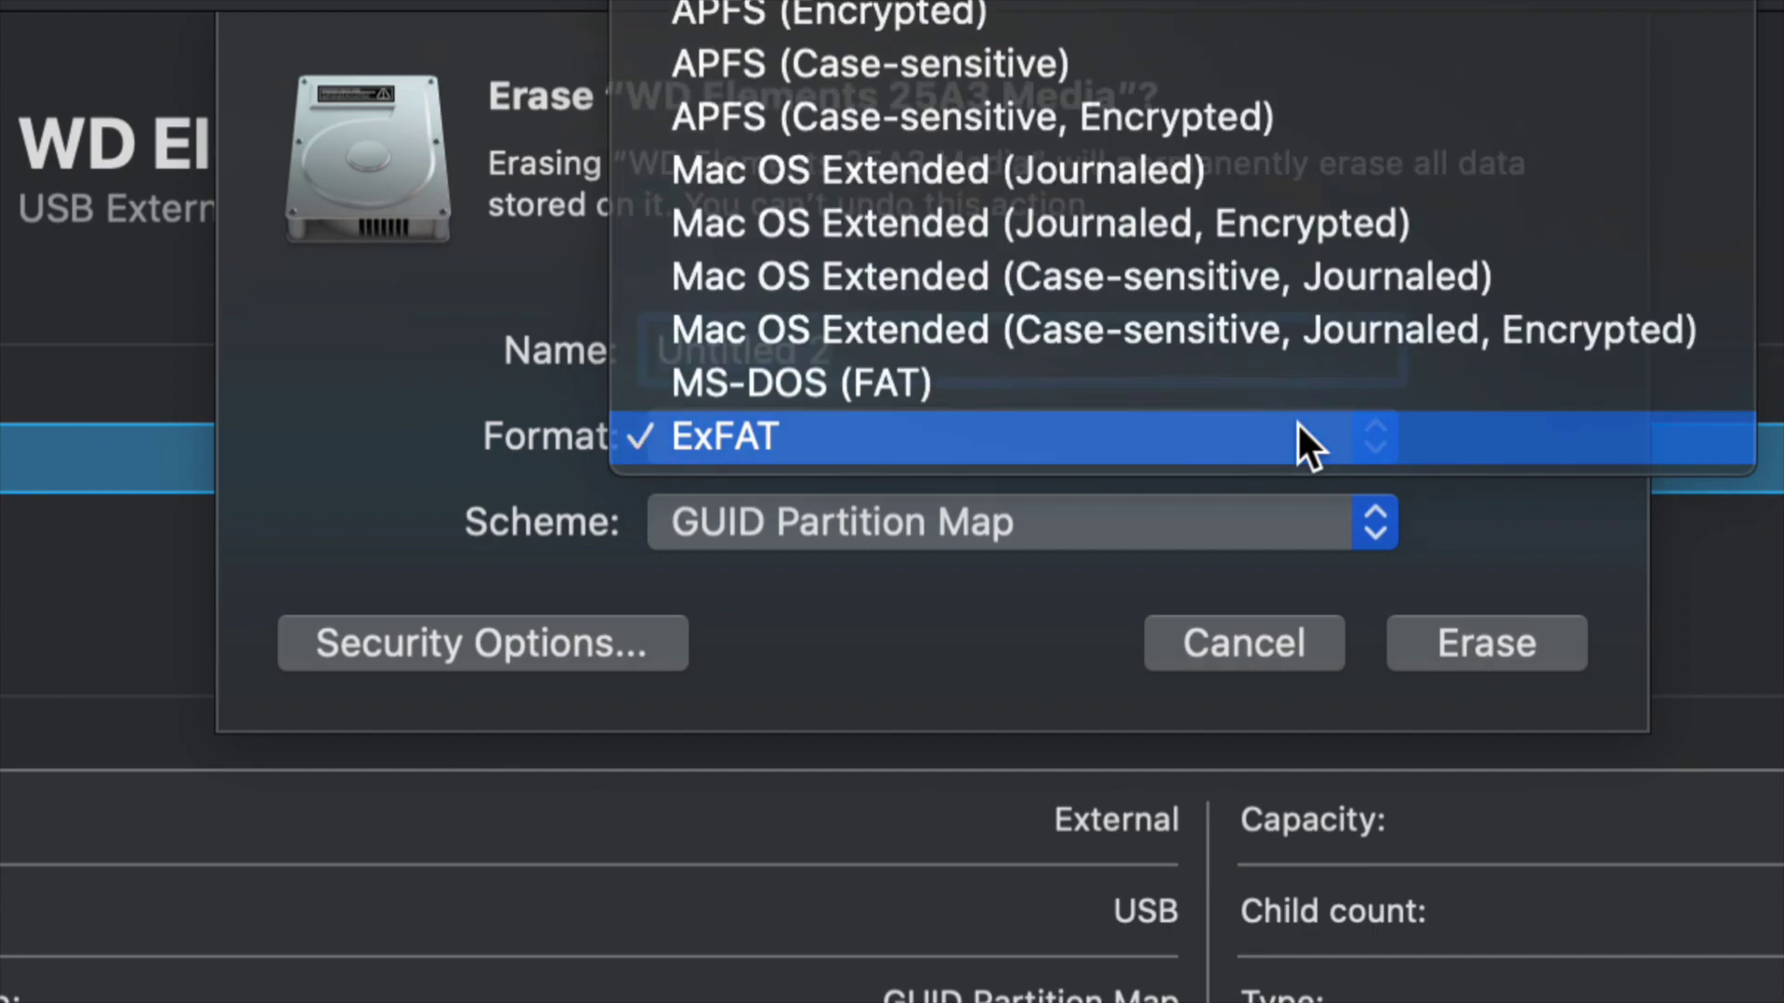
{"action": "left_click", "coordinate": [1297, 425]}
{"action": "left_click", "coordinate": [1351, 444]}
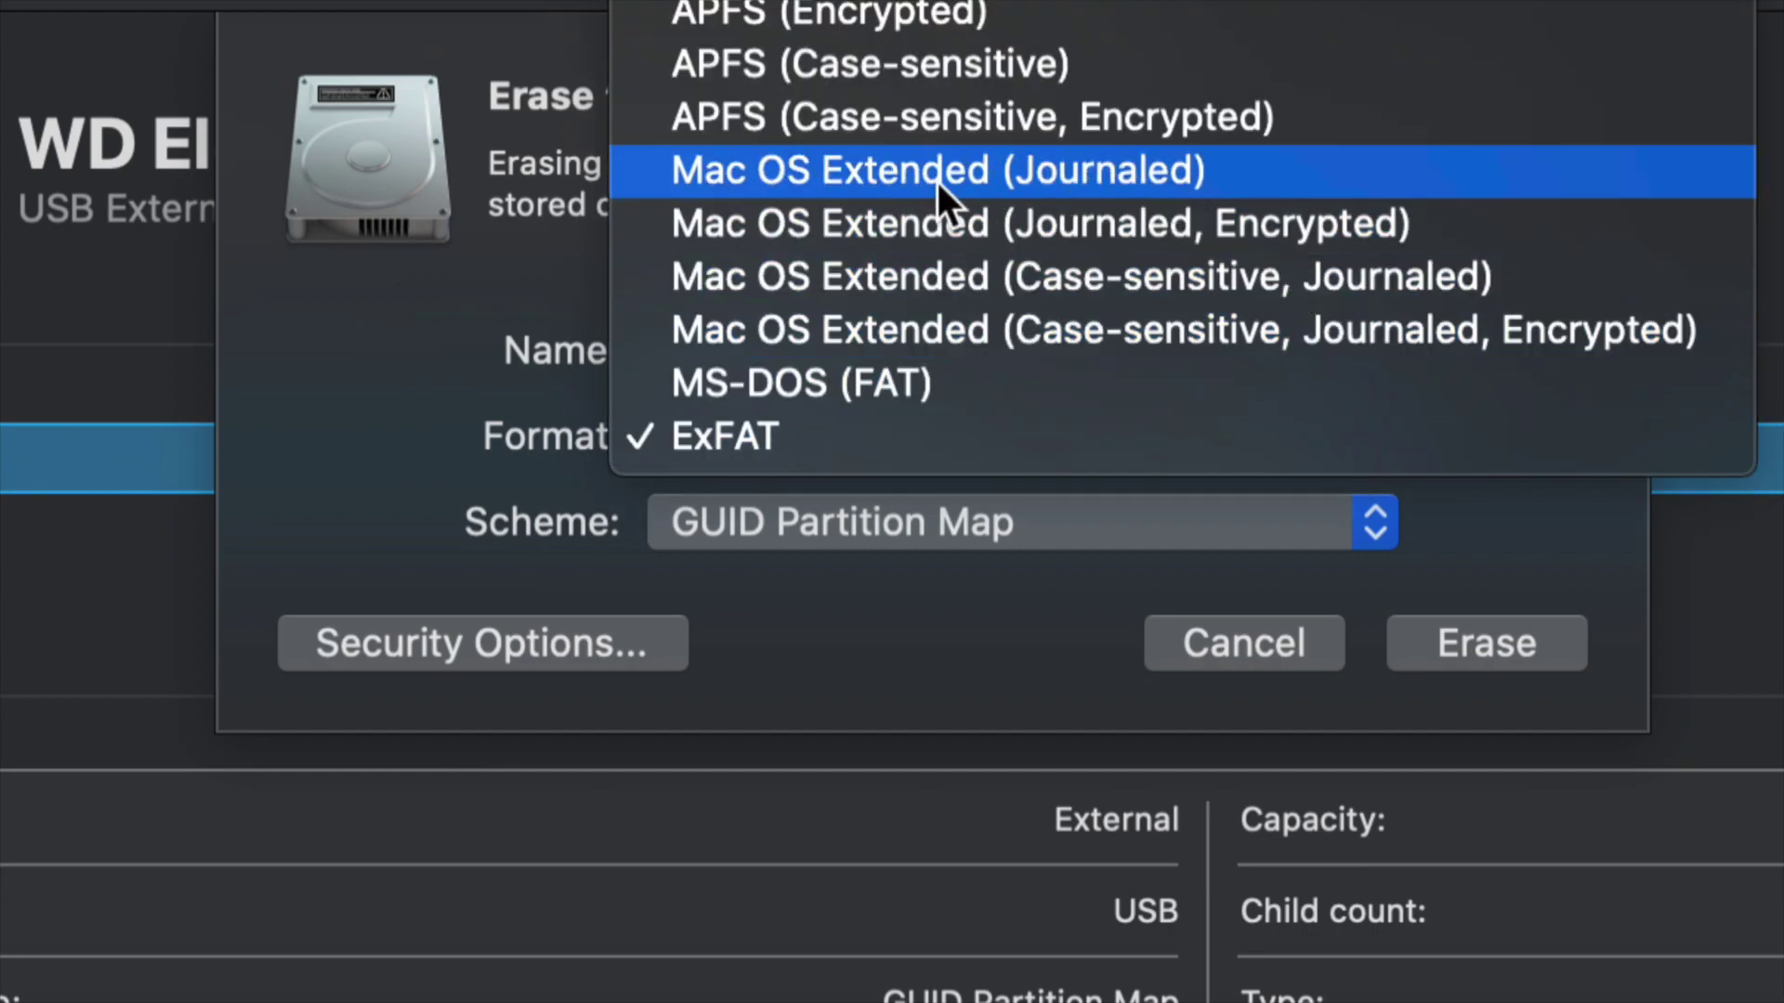
{"action": "left_click", "coordinate": [755, 169]}
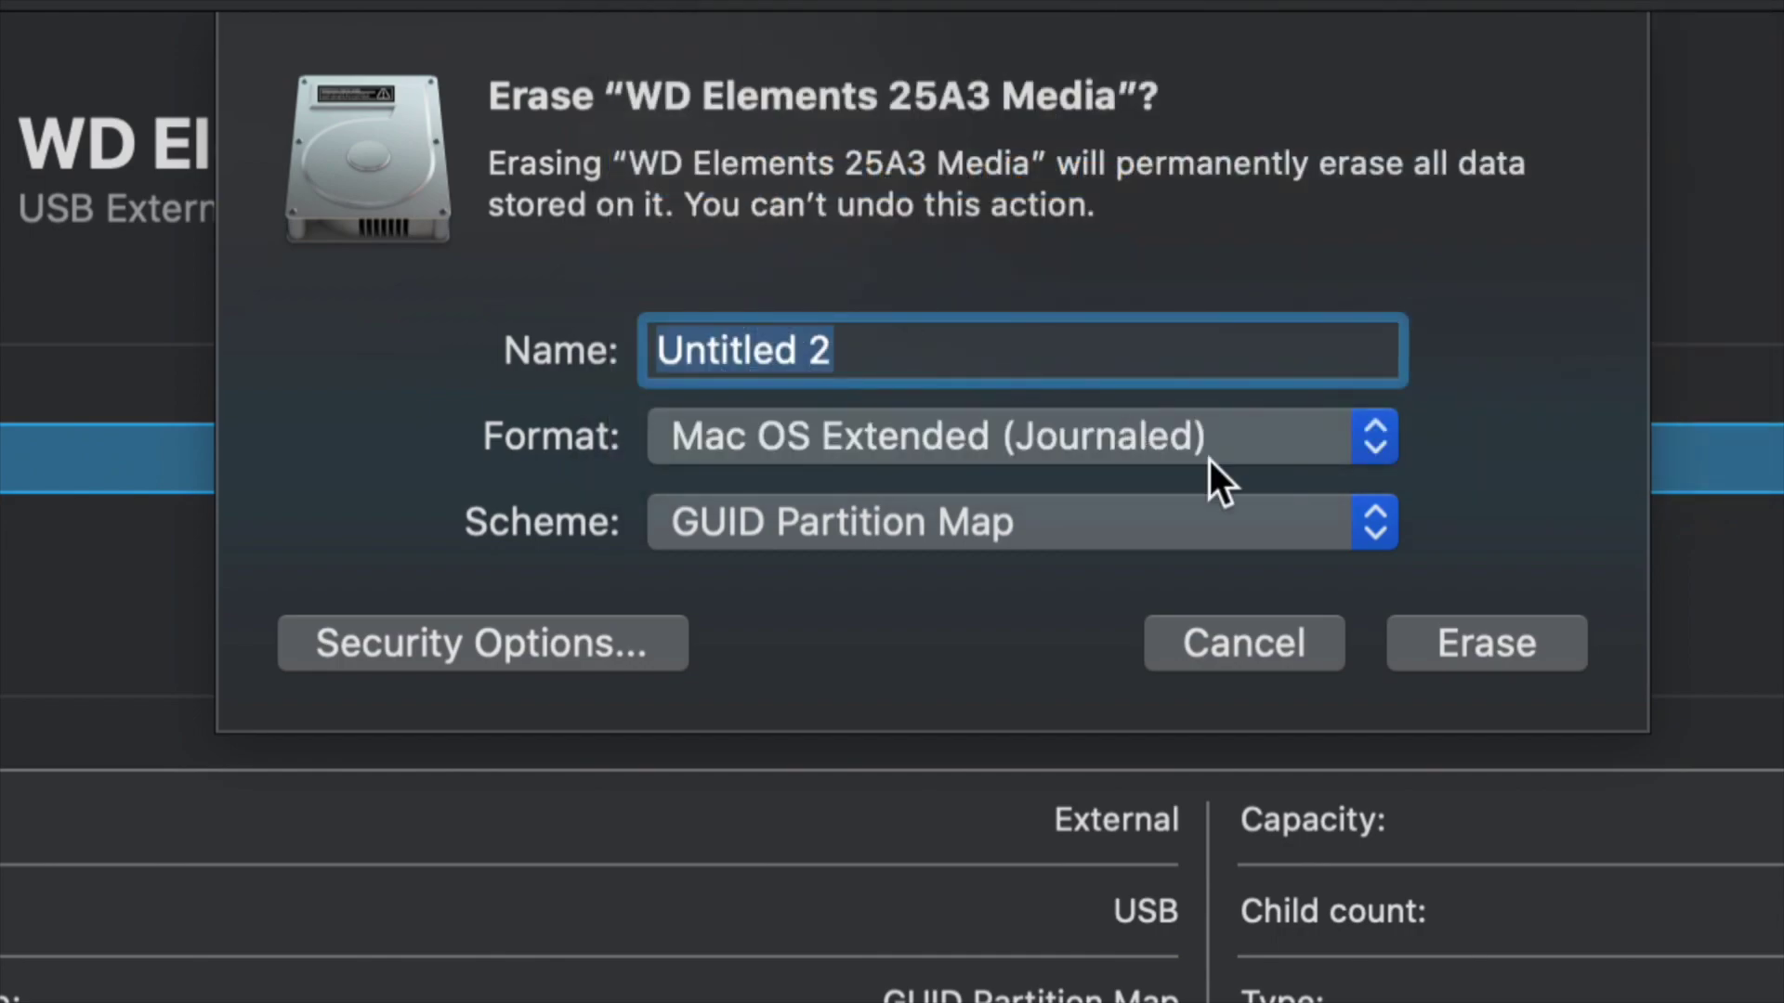
{"action": "left_click", "coordinate": [1325, 451]}
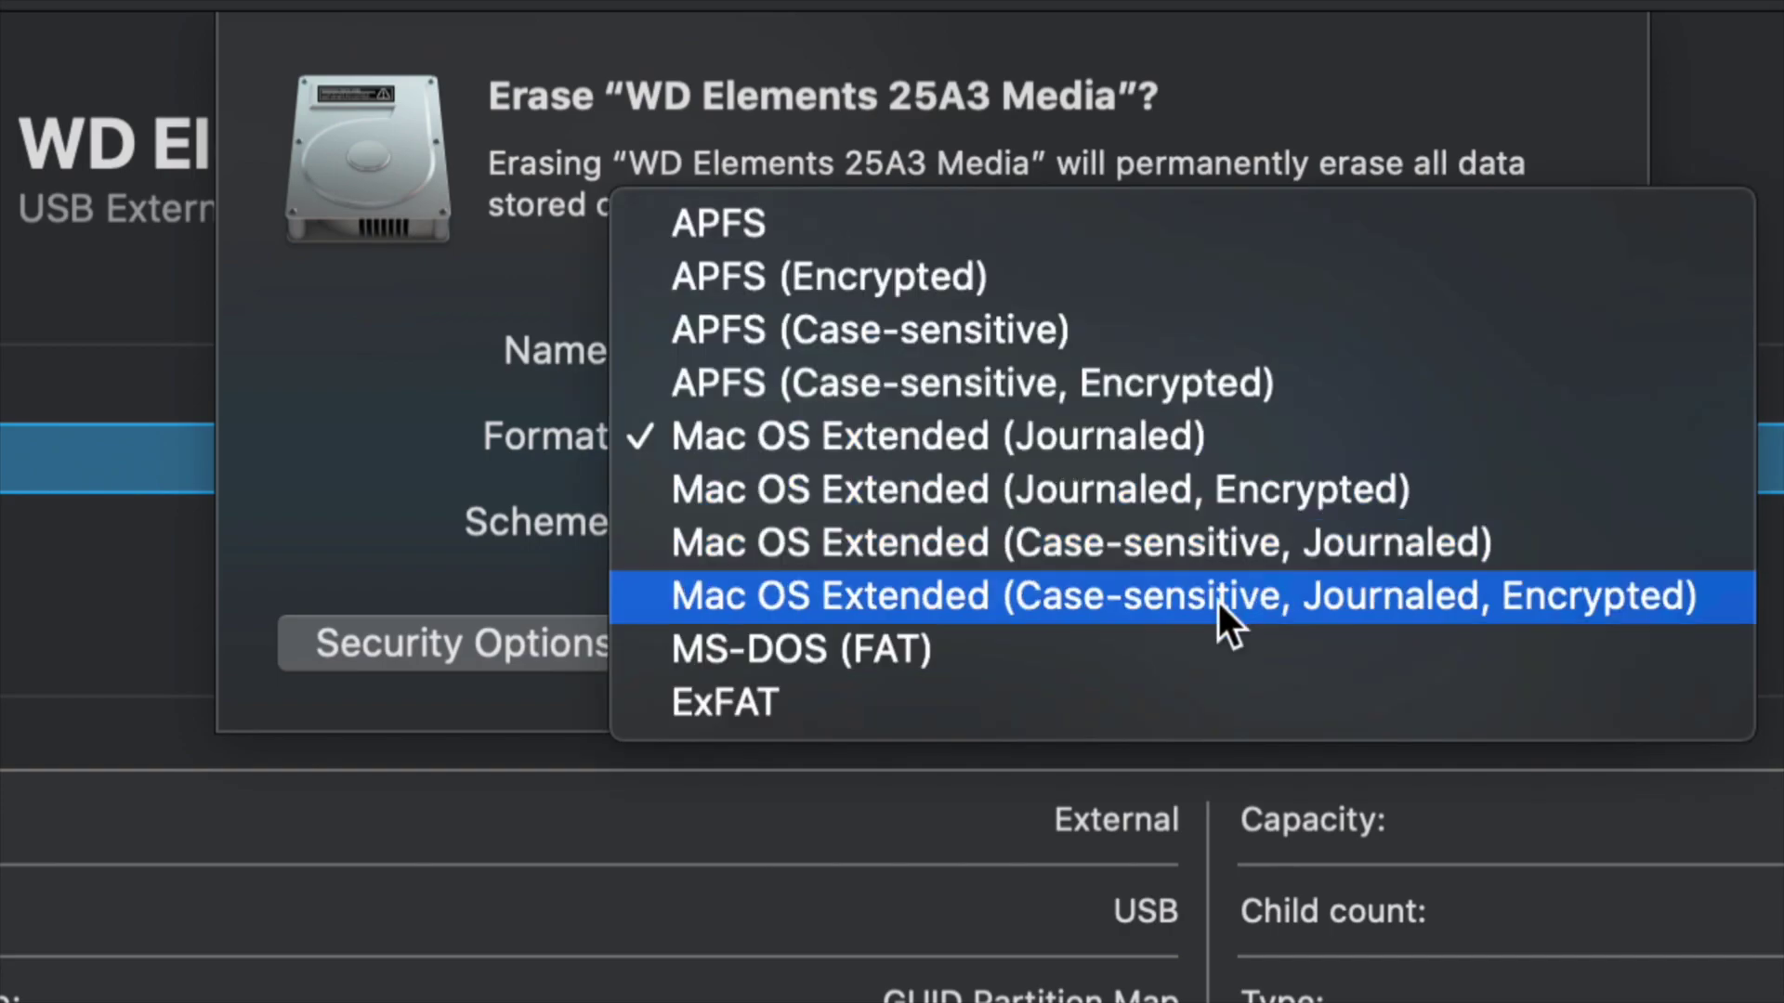
{"action": "left_click", "coordinate": [979, 715]}
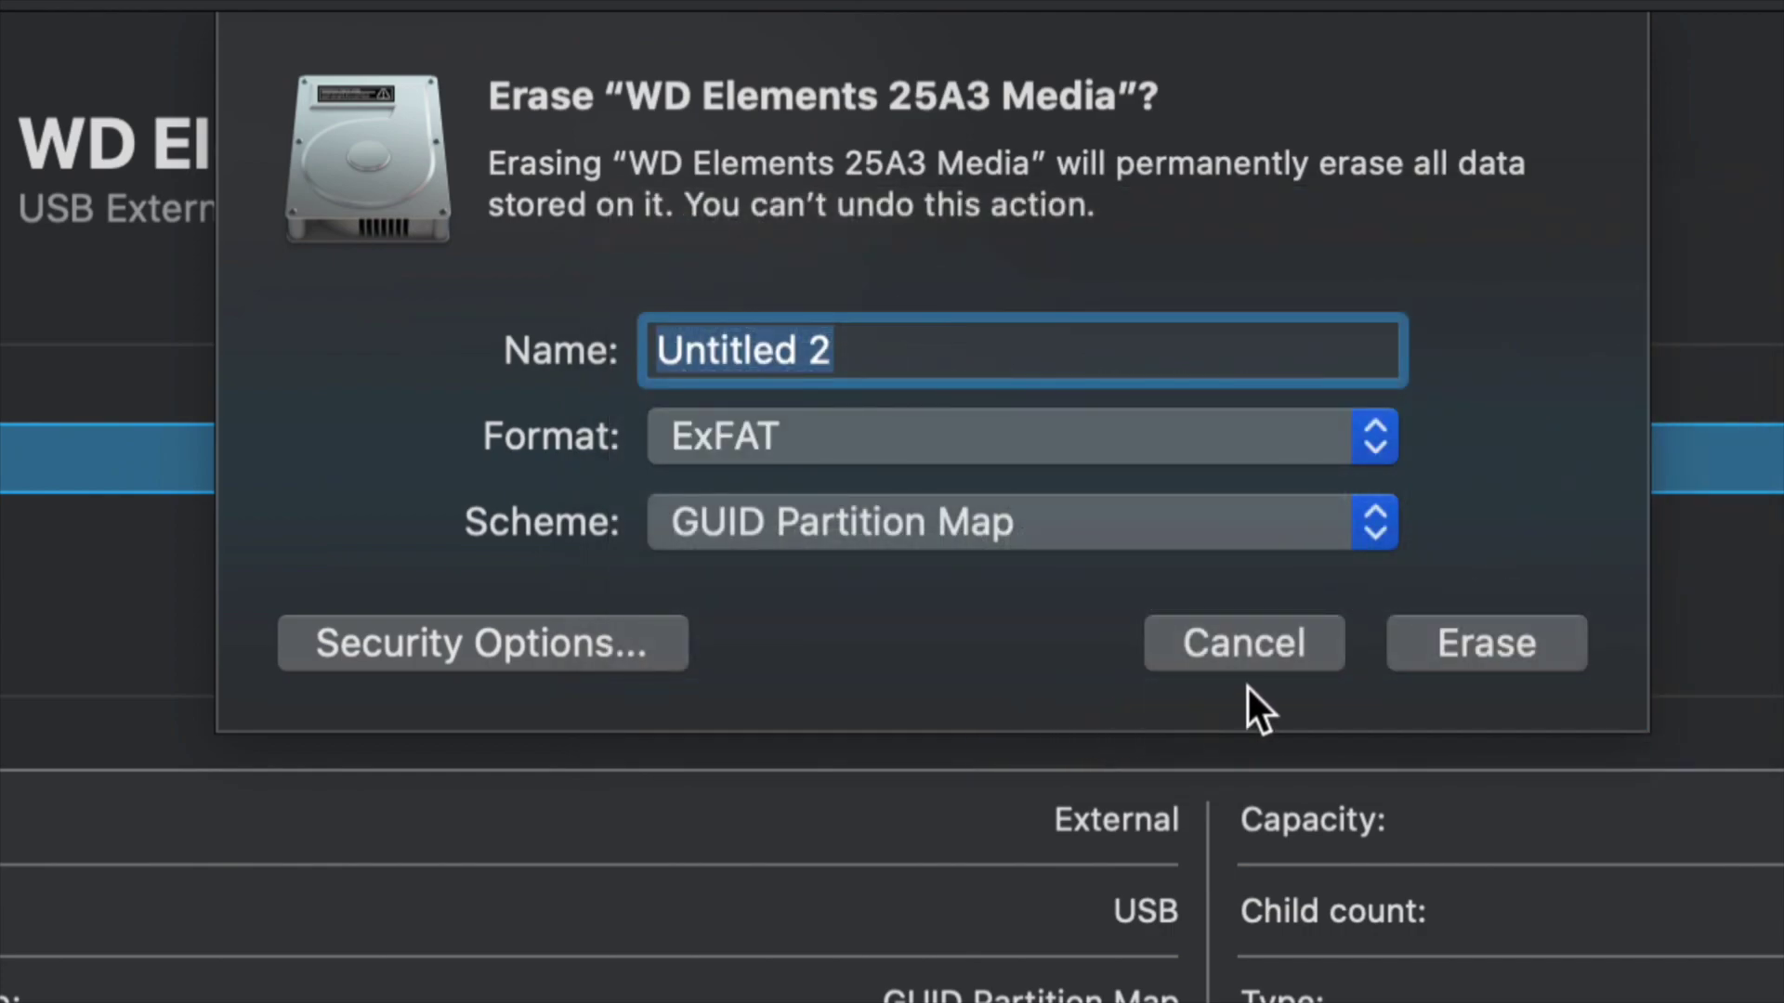
Step: Erase the WD Elements drive with the chosen settings and dismiss the completion report
{"action": "left_click", "coordinate": [1487, 643]}
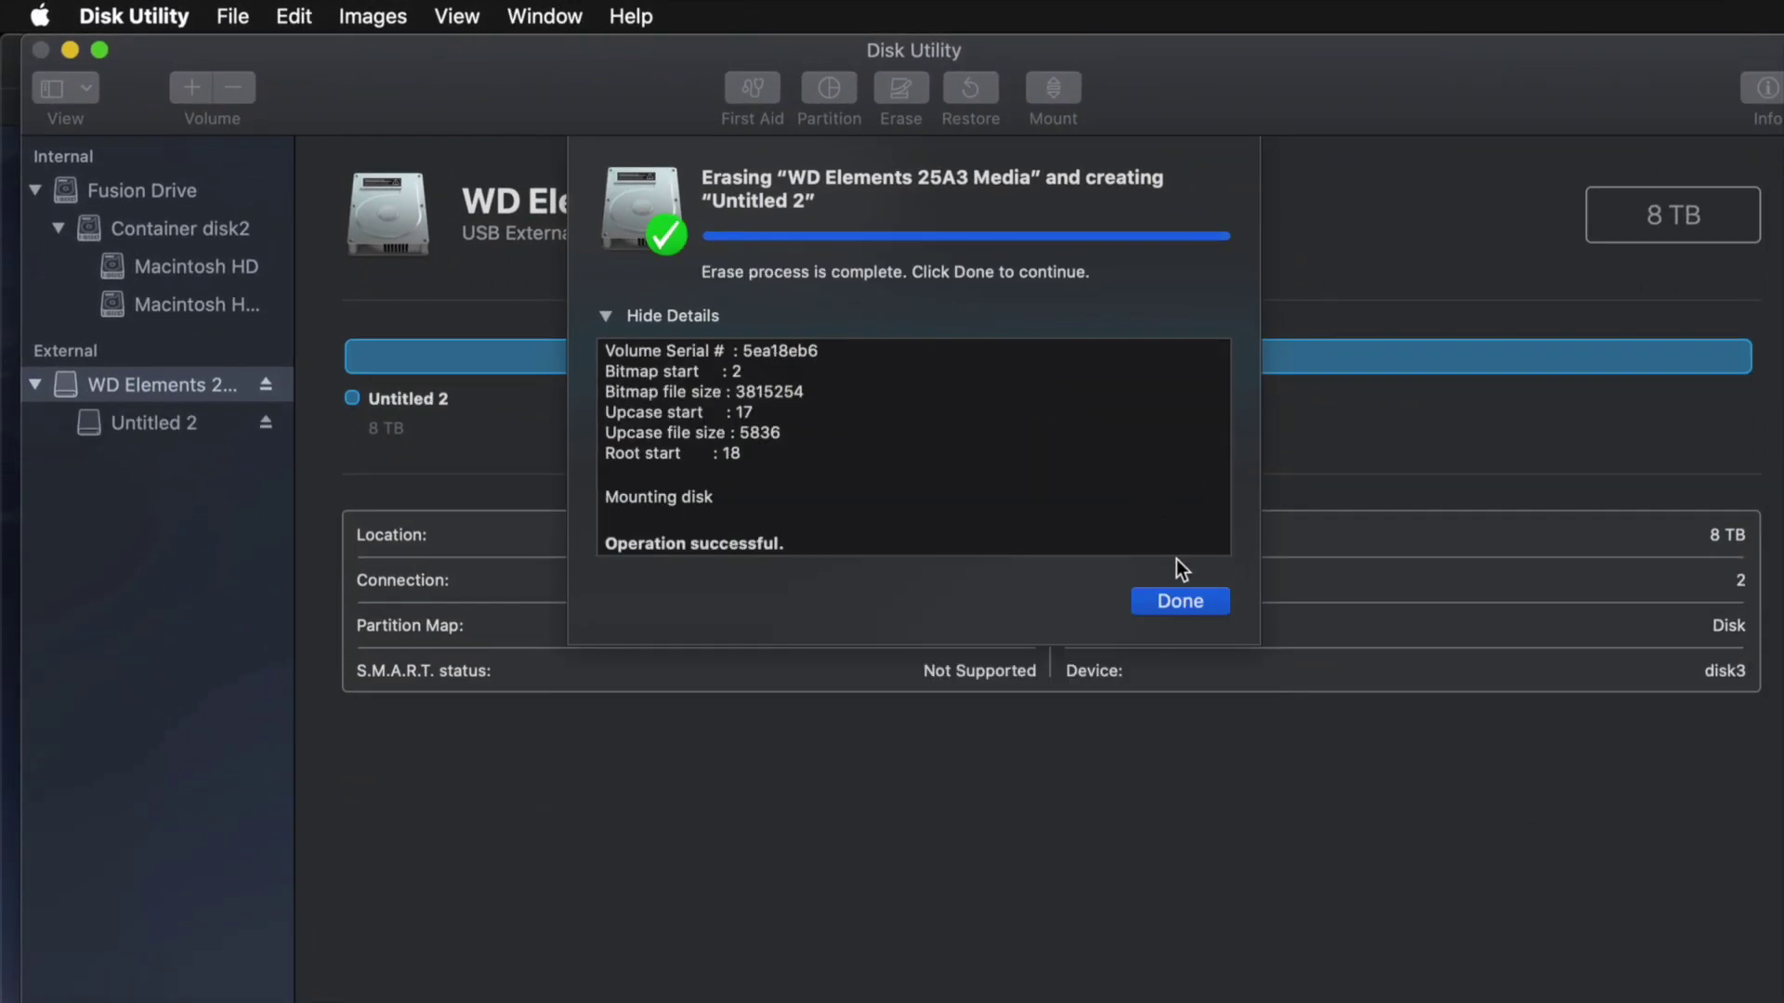
{"action": "left_click", "coordinate": [1180, 601]}
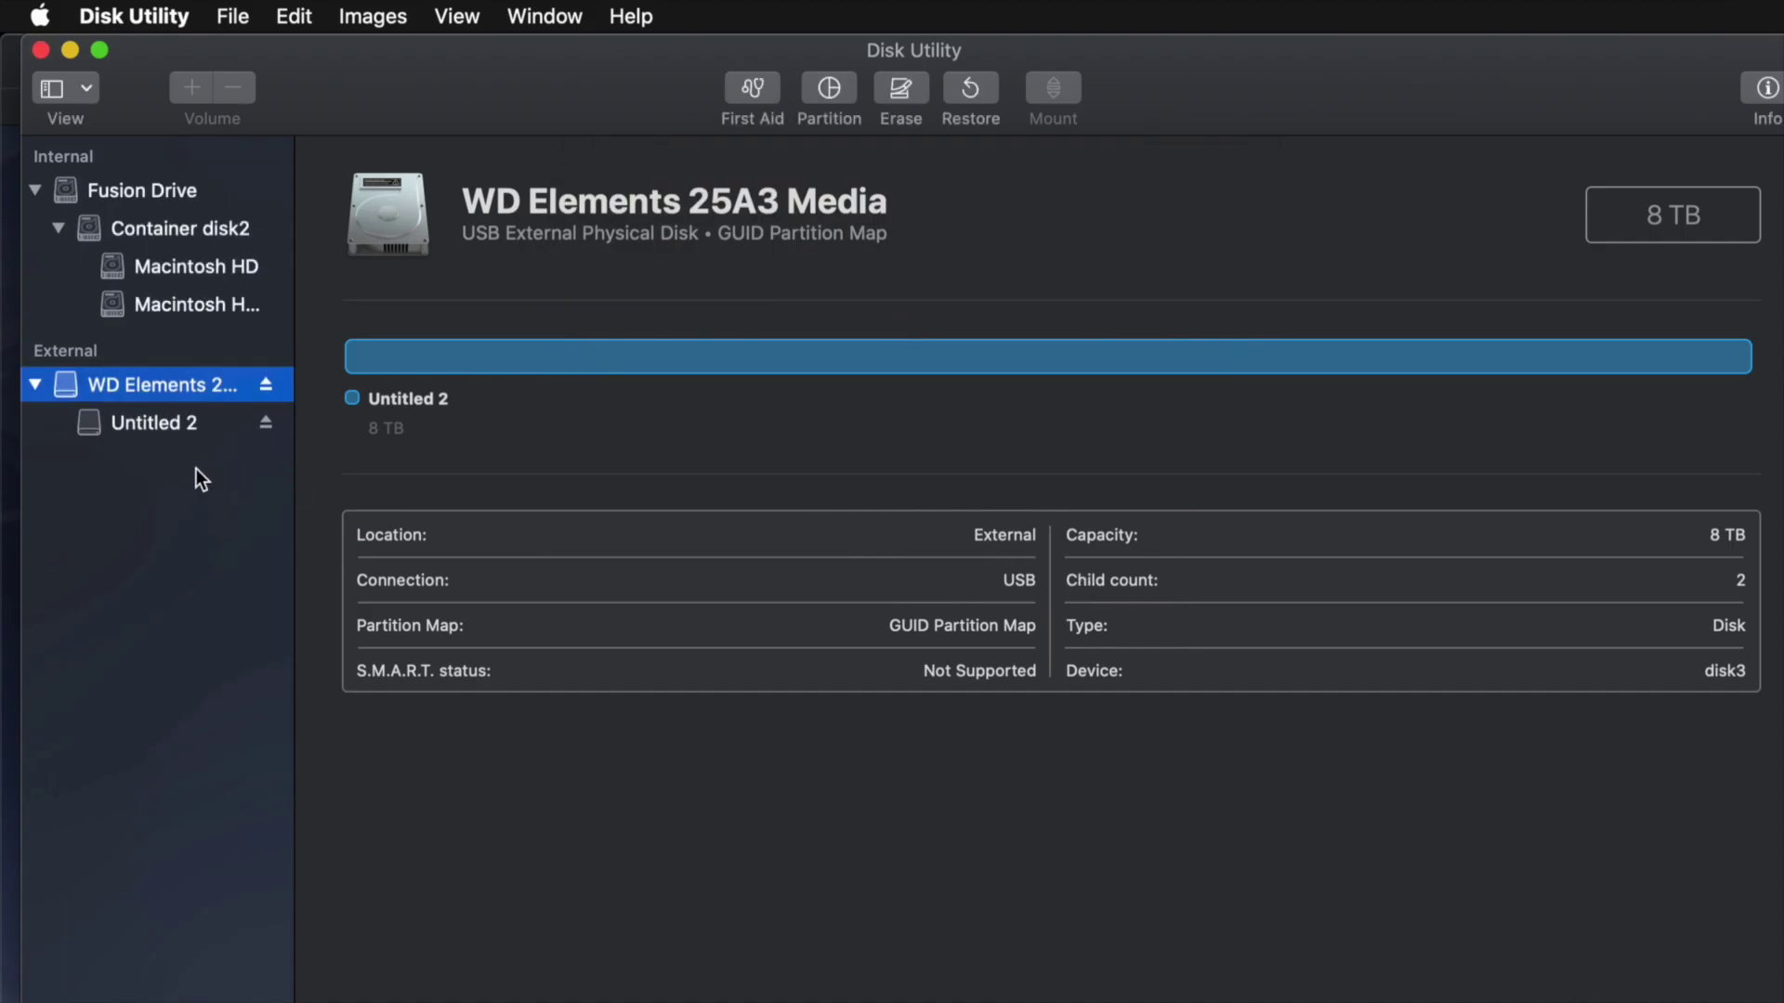
{"action": "left_click", "coordinate": [113, 426]}
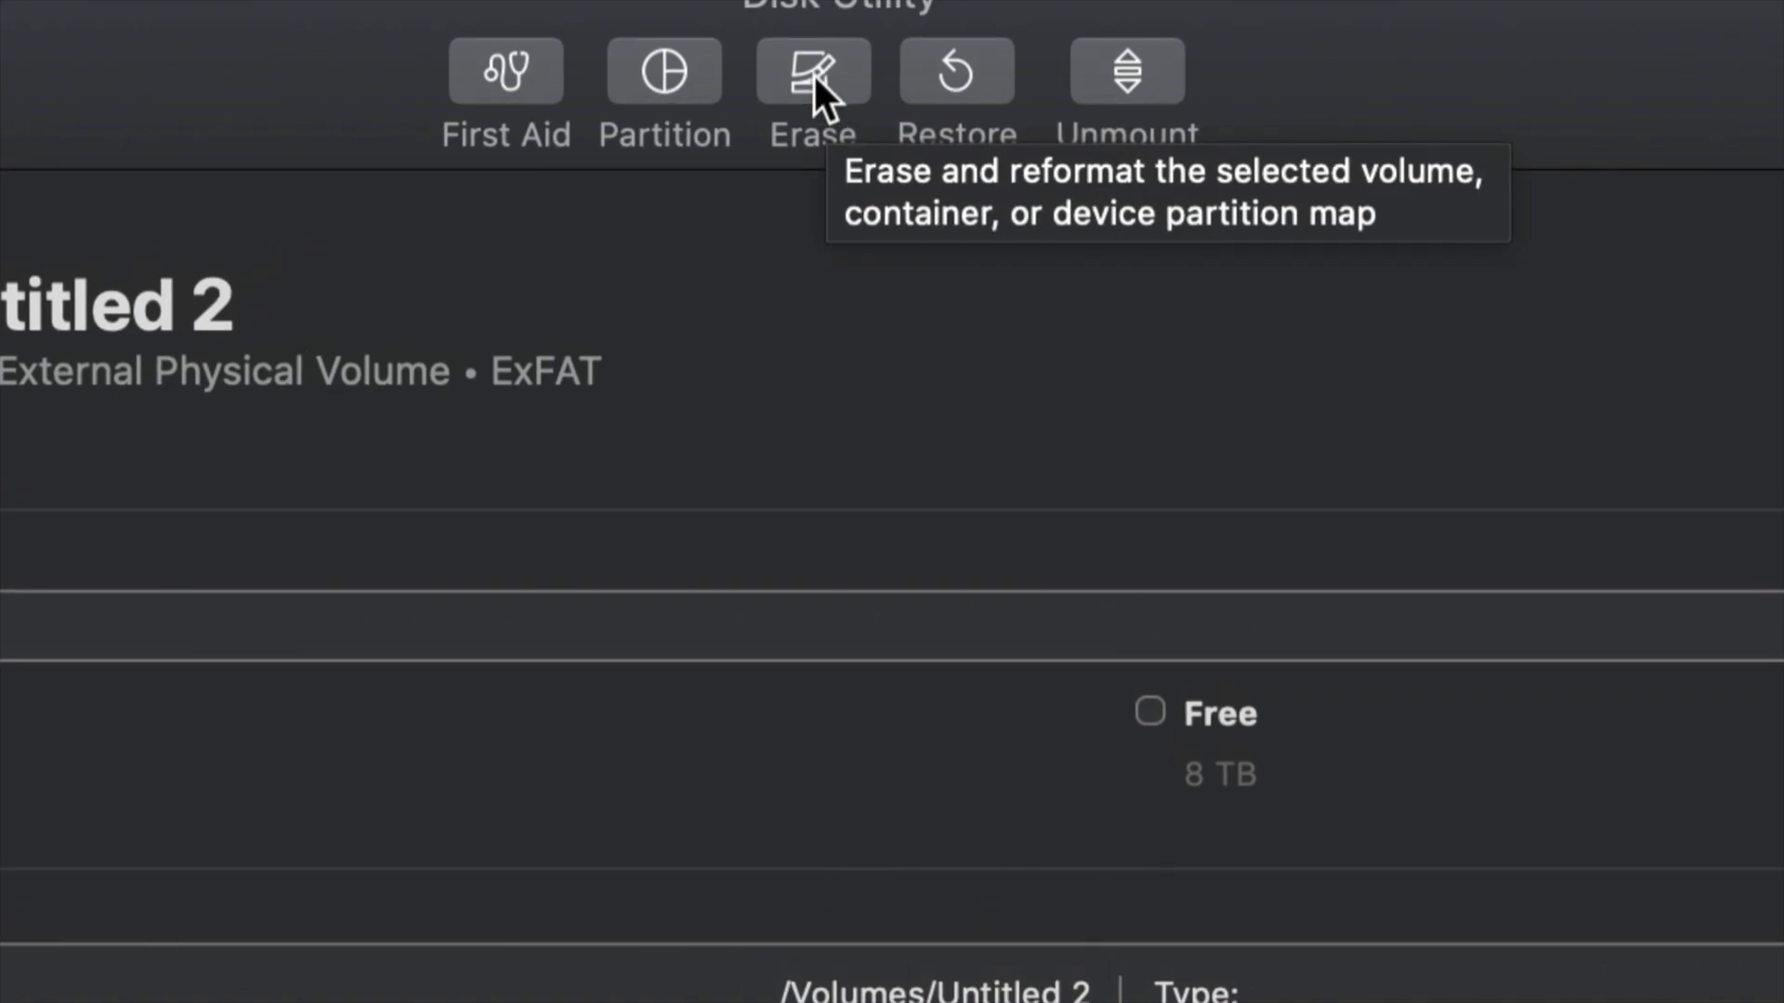
{"action": "left_click", "coordinate": [812, 72]}
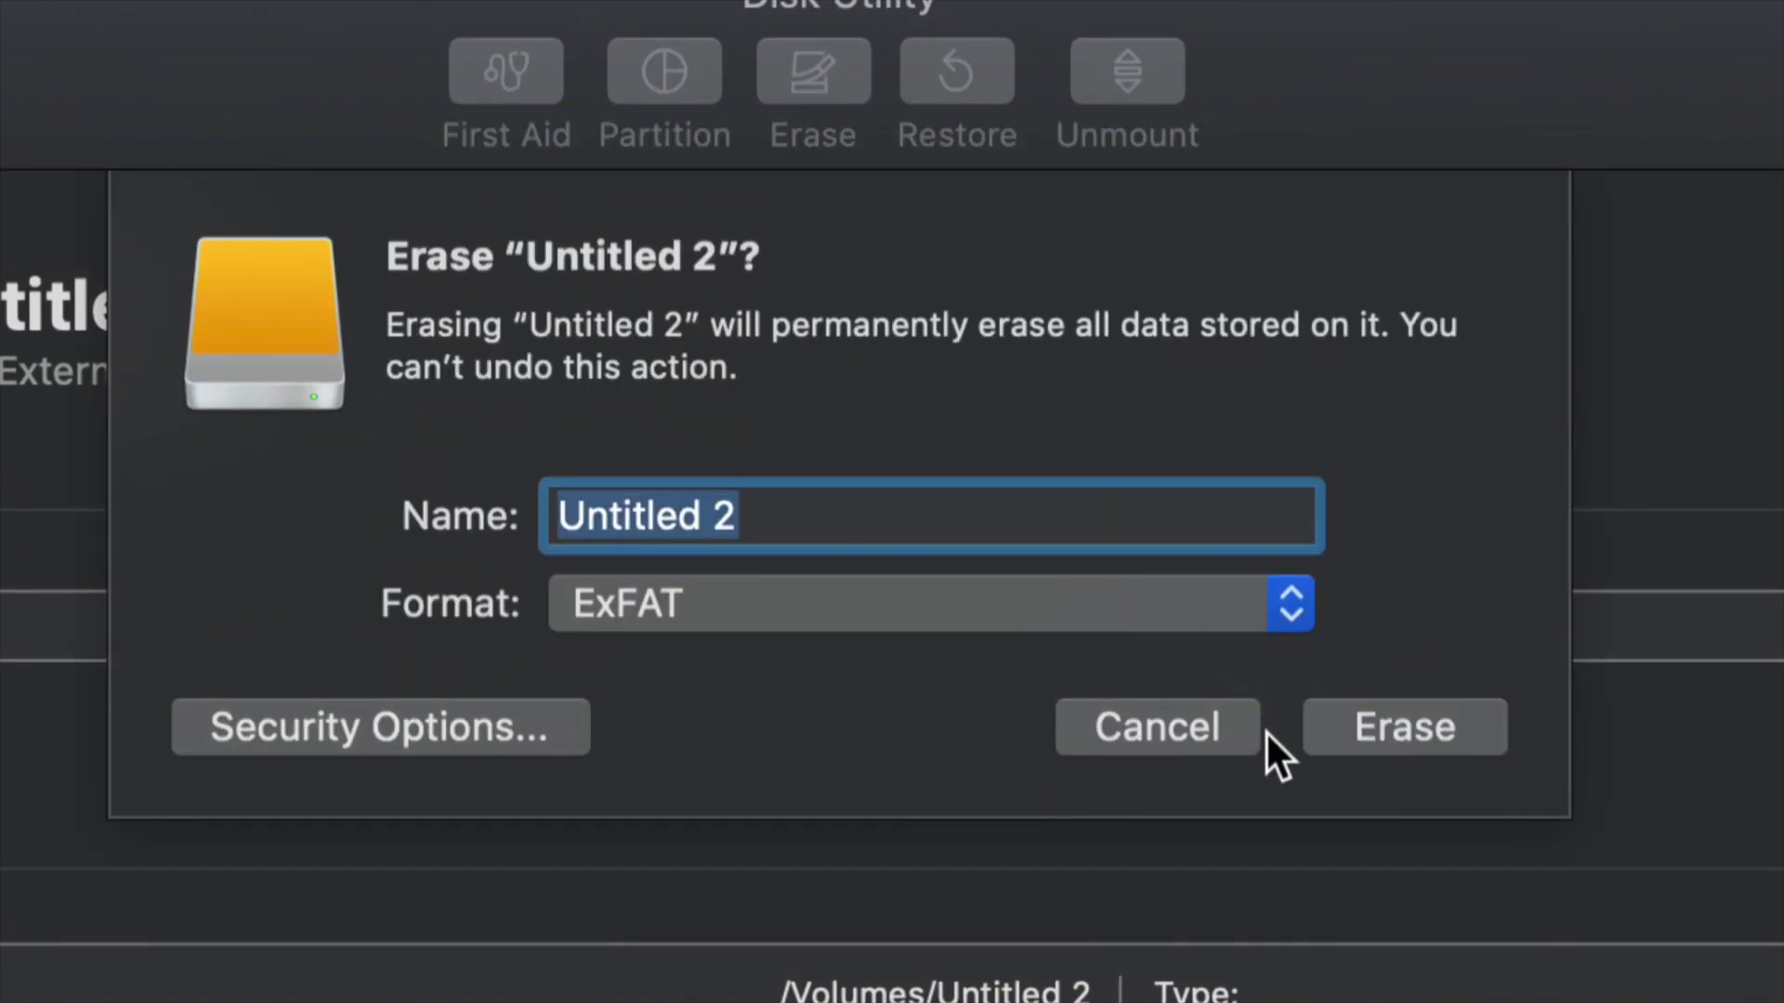
{"action": "left_click", "coordinate": [1285, 608]}
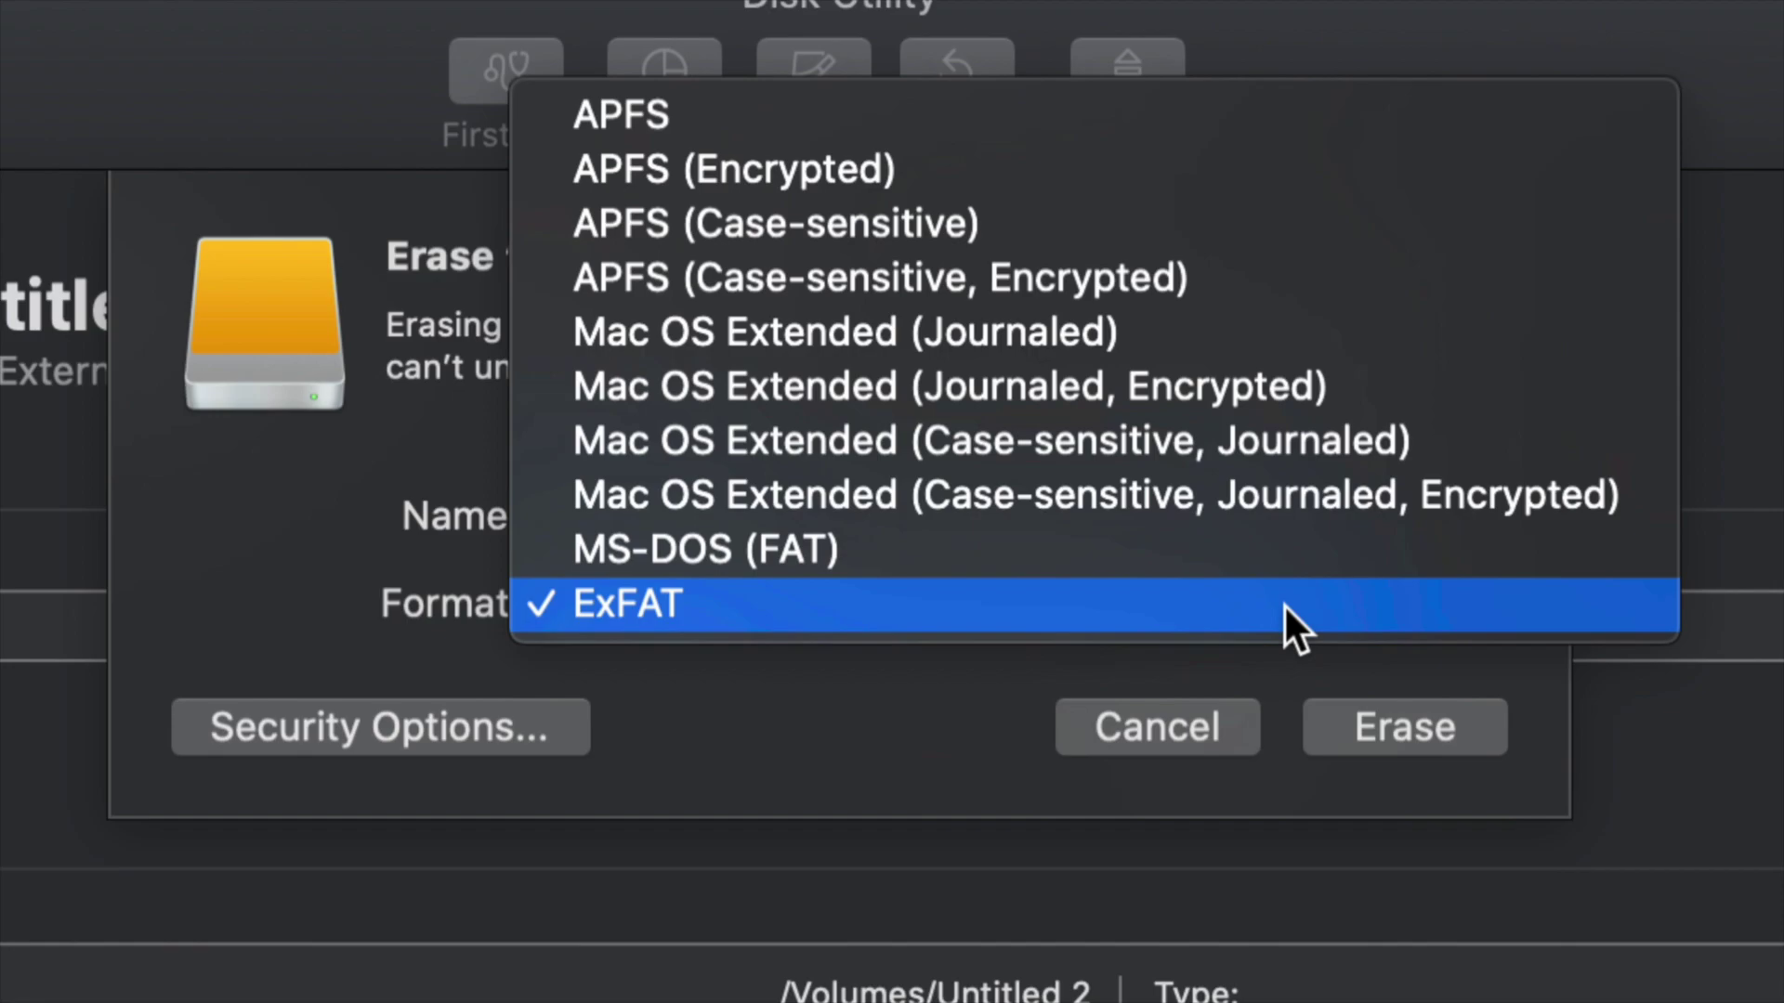
{"action": "left_click", "coordinate": [1047, 349]}
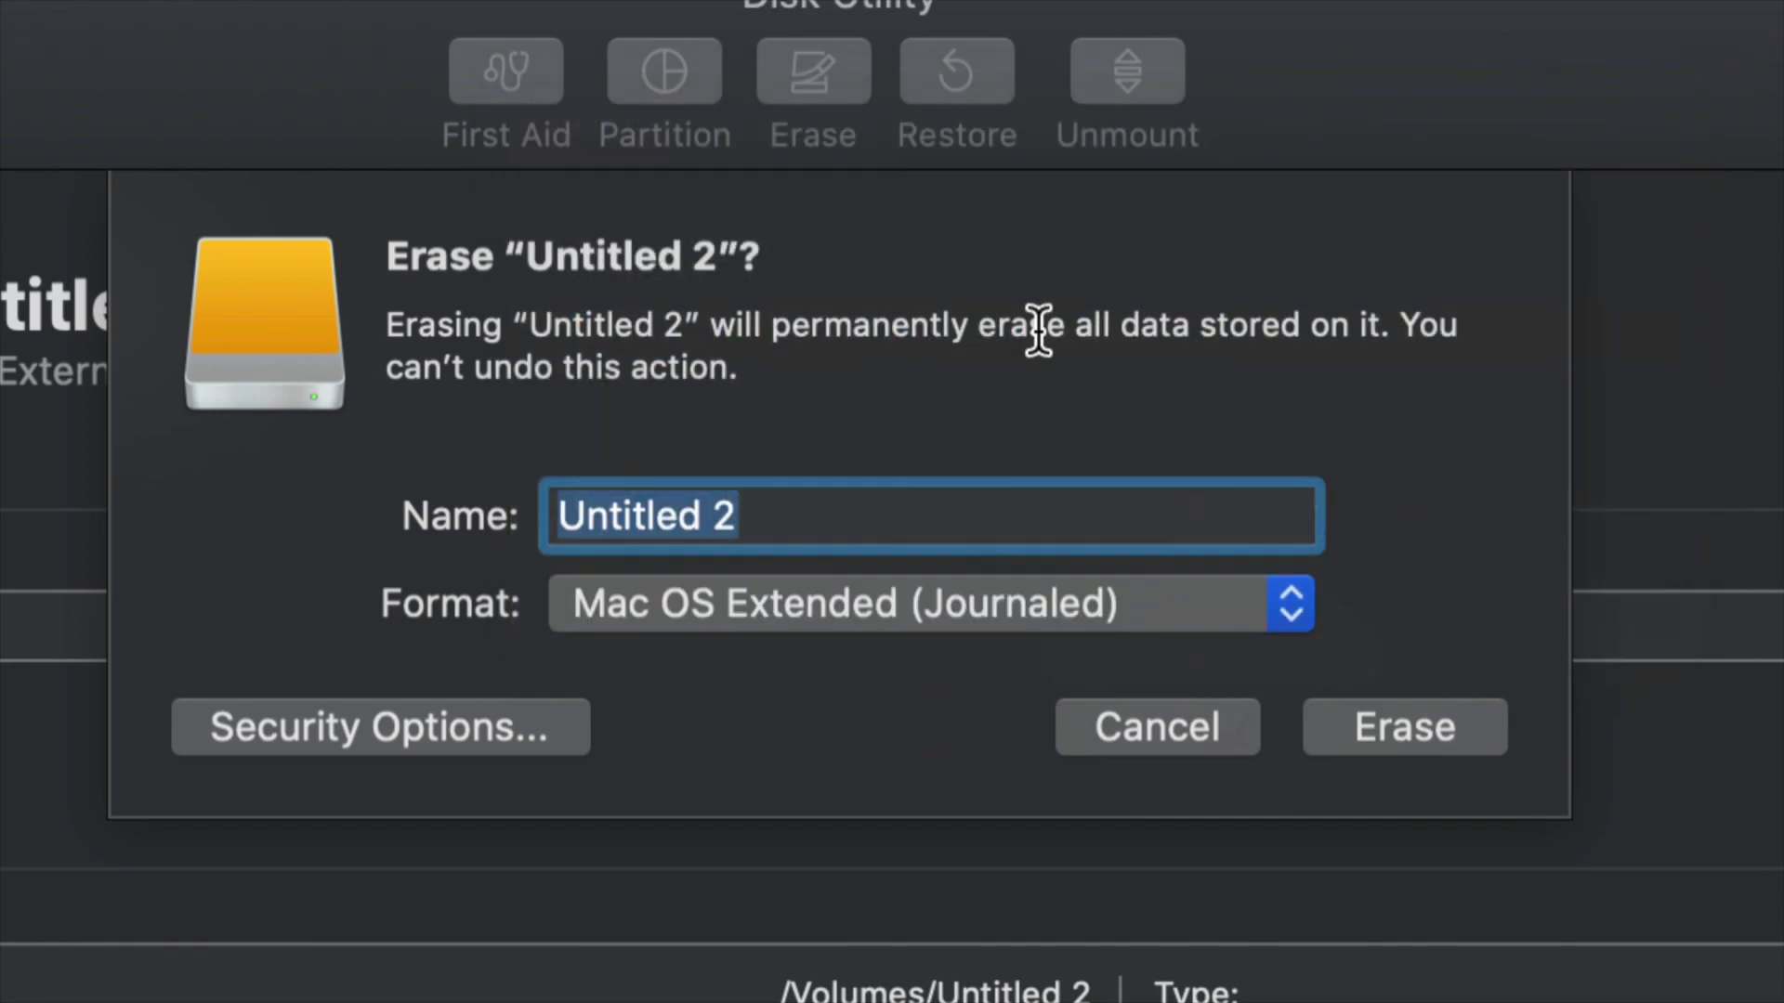
{"action": "left_click", "coordinate": [1096, 608]}
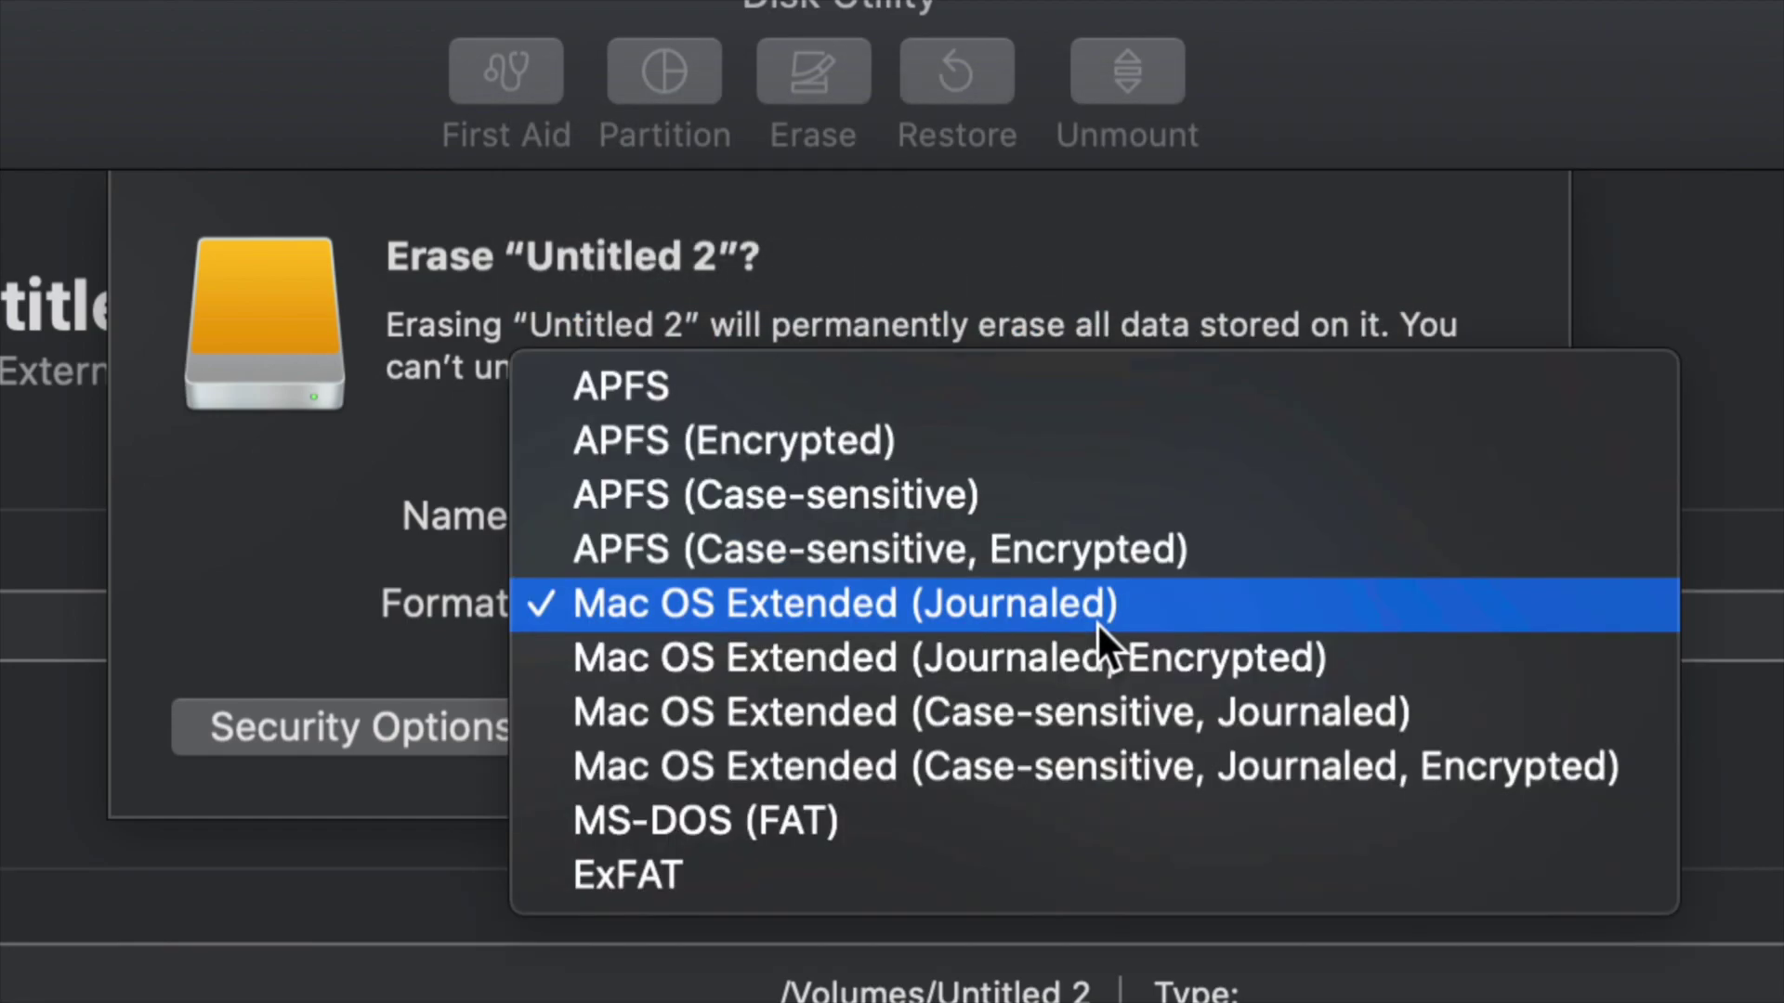
{"action": "left_click", "coordinate": [734, 883]}
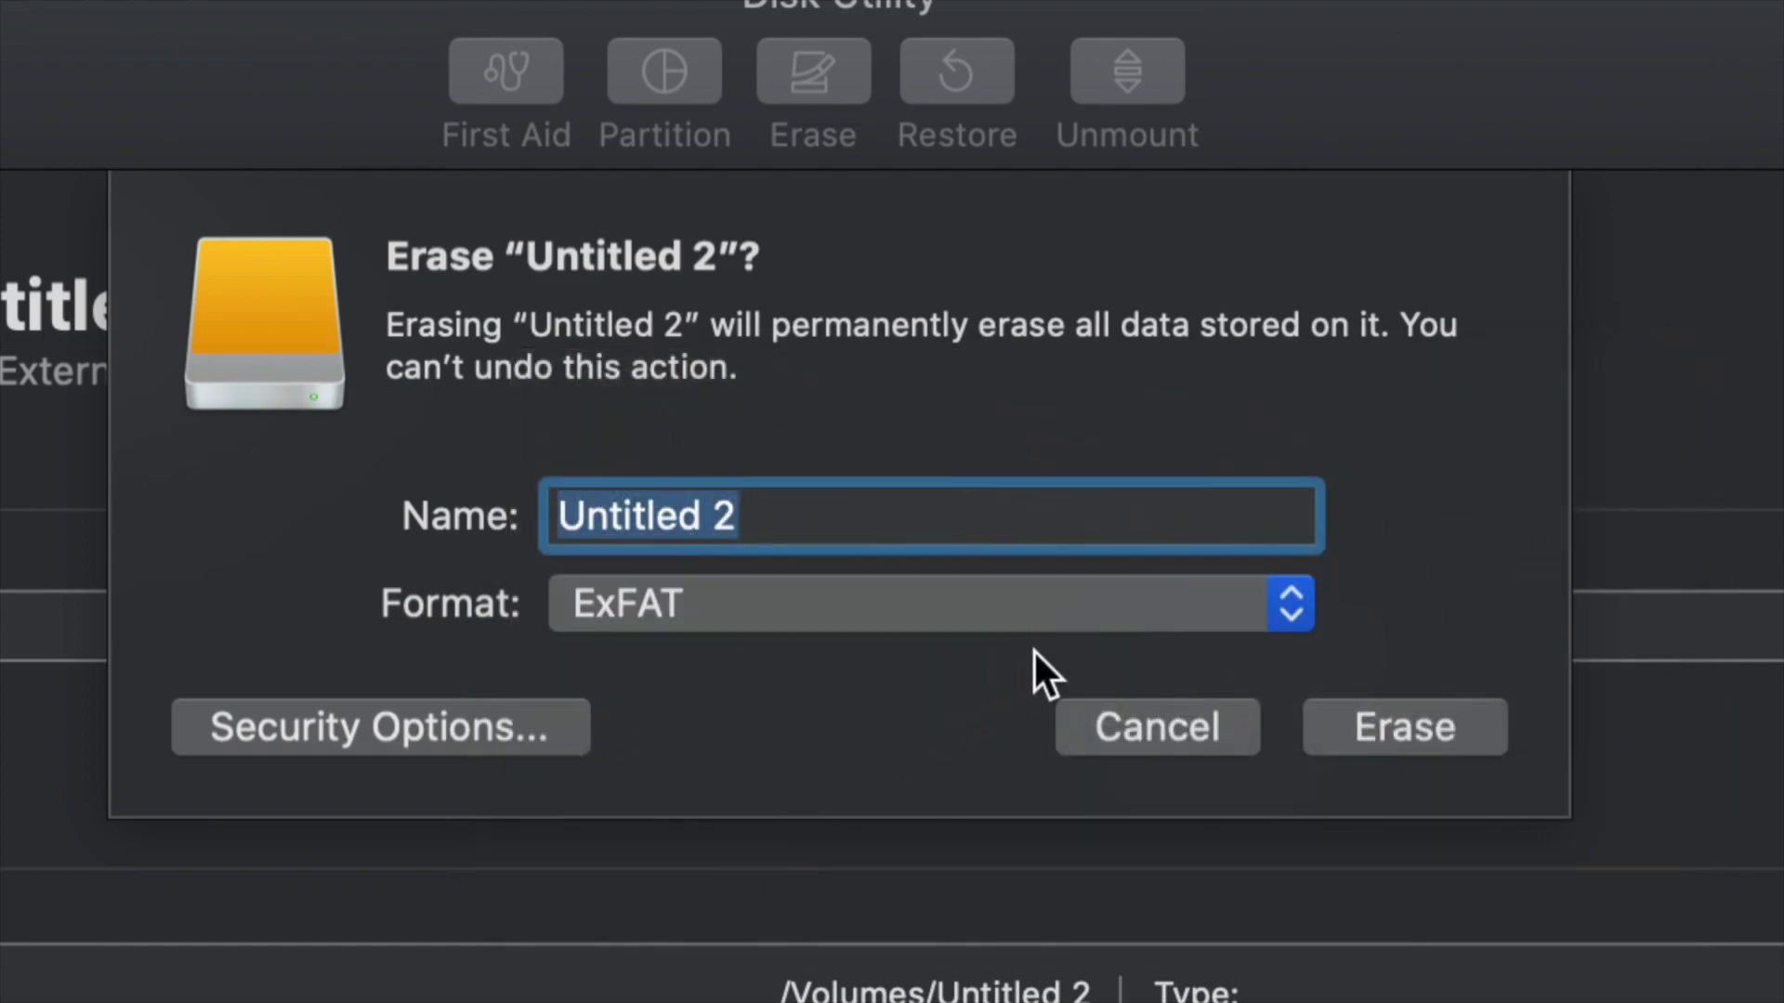
{"action": "left_click", "coordinate": [1168, 619]}
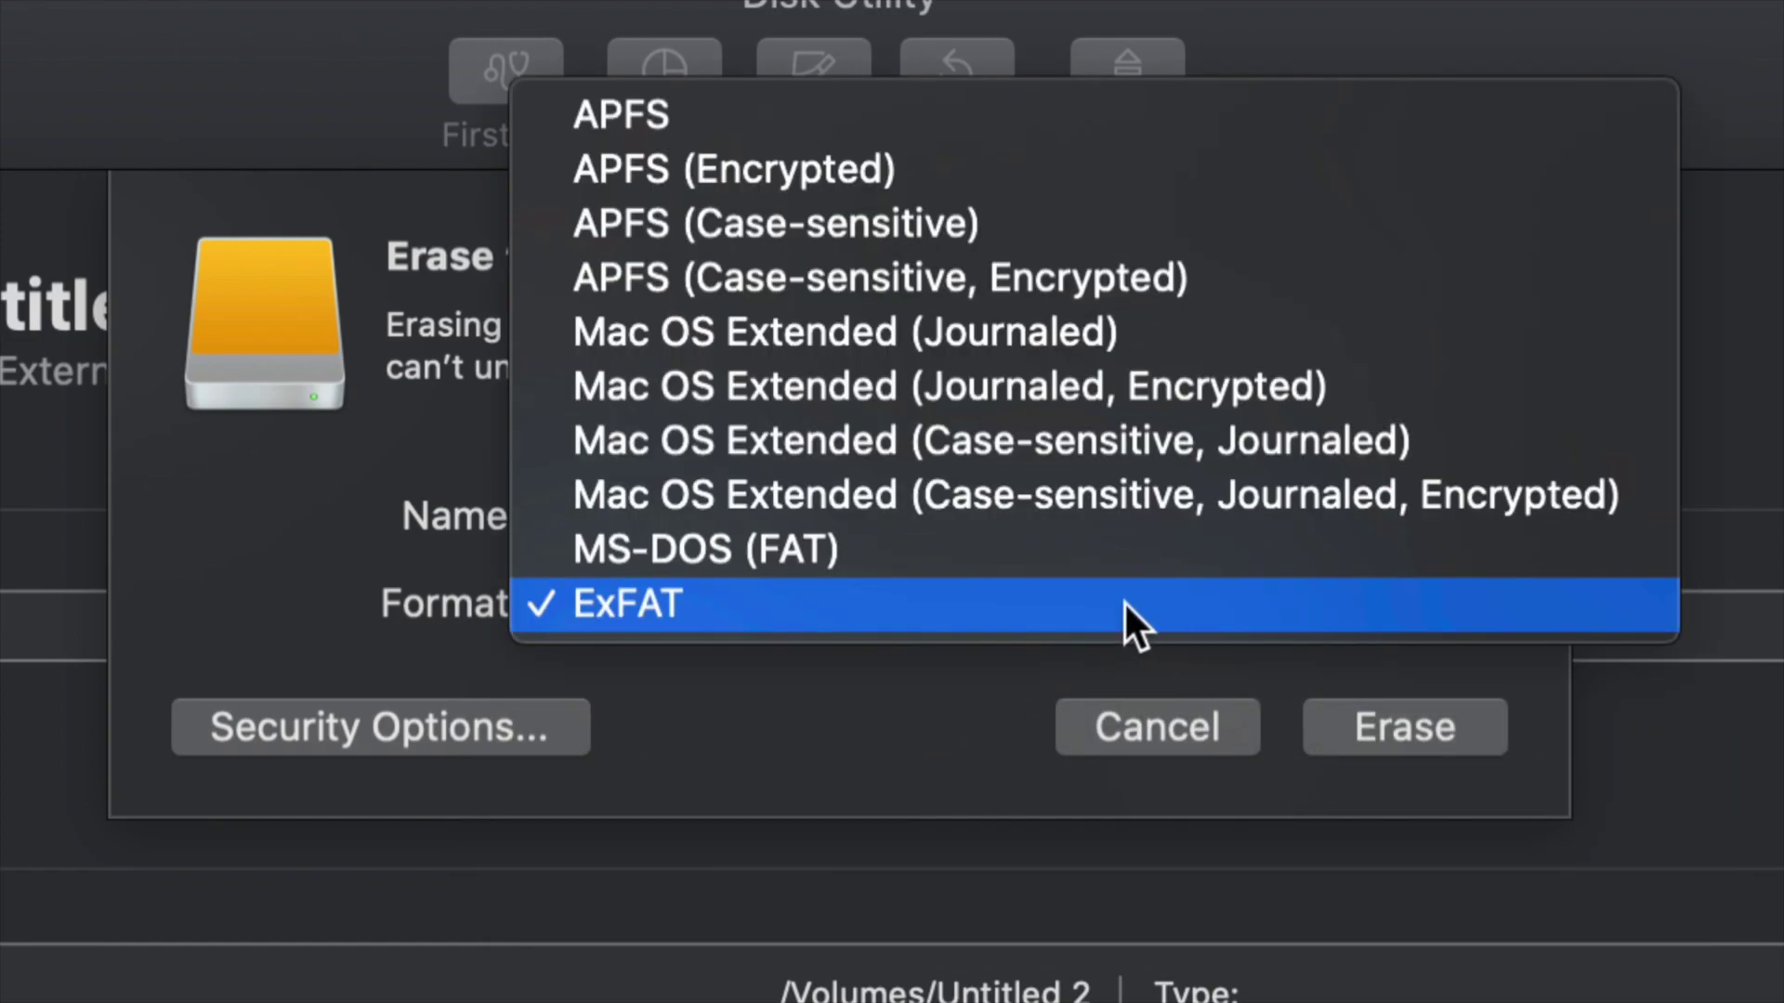
{"action": "left_click", "coordinate": [988, 332]}
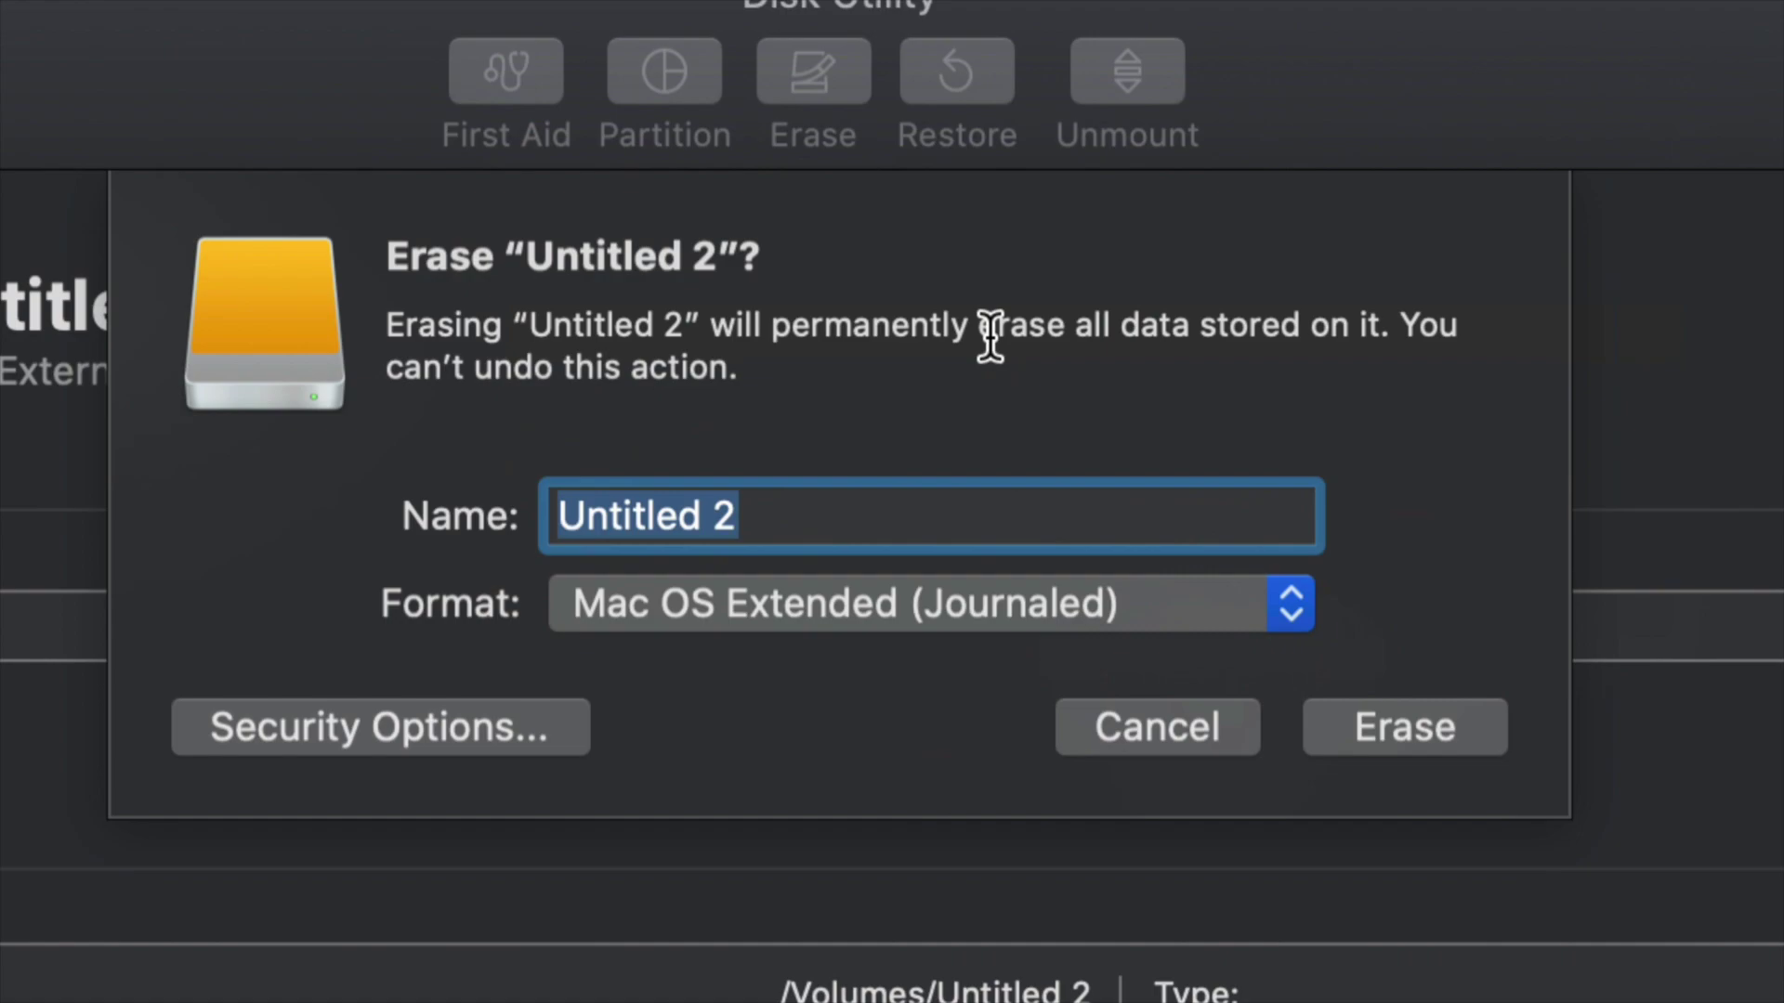
{"action": "left_click", "coordinate": [1229, 717]}
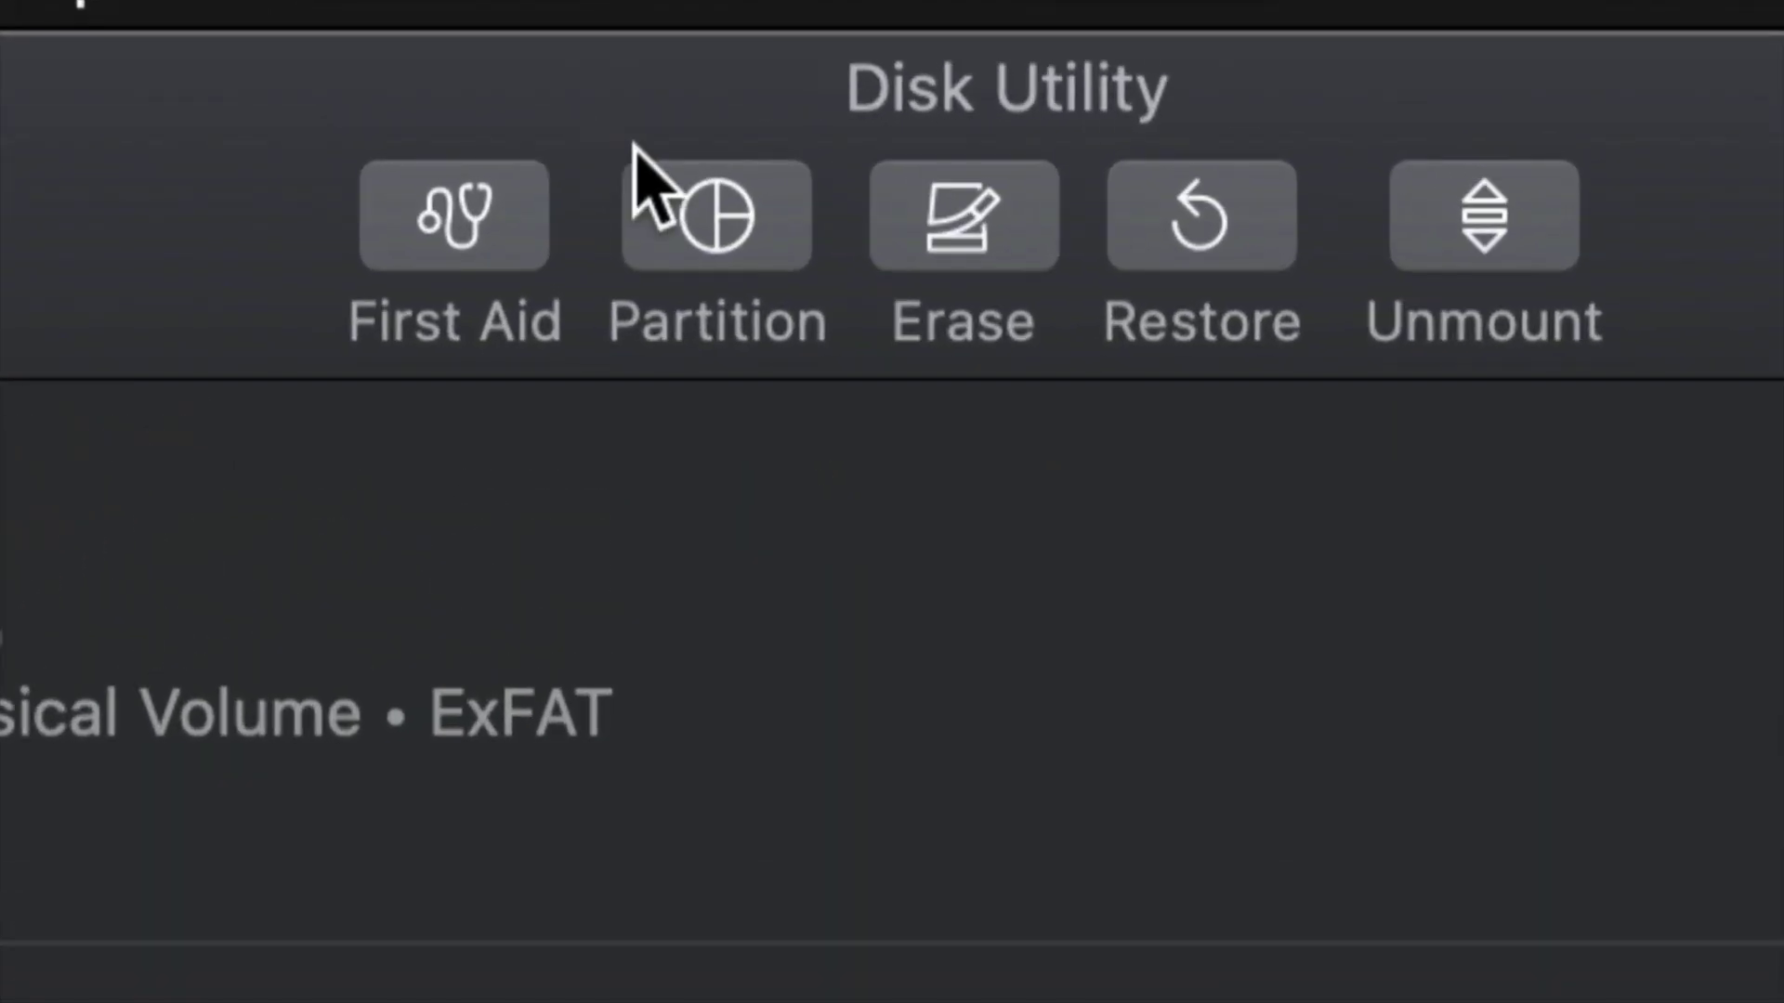
Step: In the drive's partition setup, set the Untitled 2 partition's format to Mac OS Extended (Journaled) and add two more partitions
{"action": "left_click", "coordinate": [675, 203]}
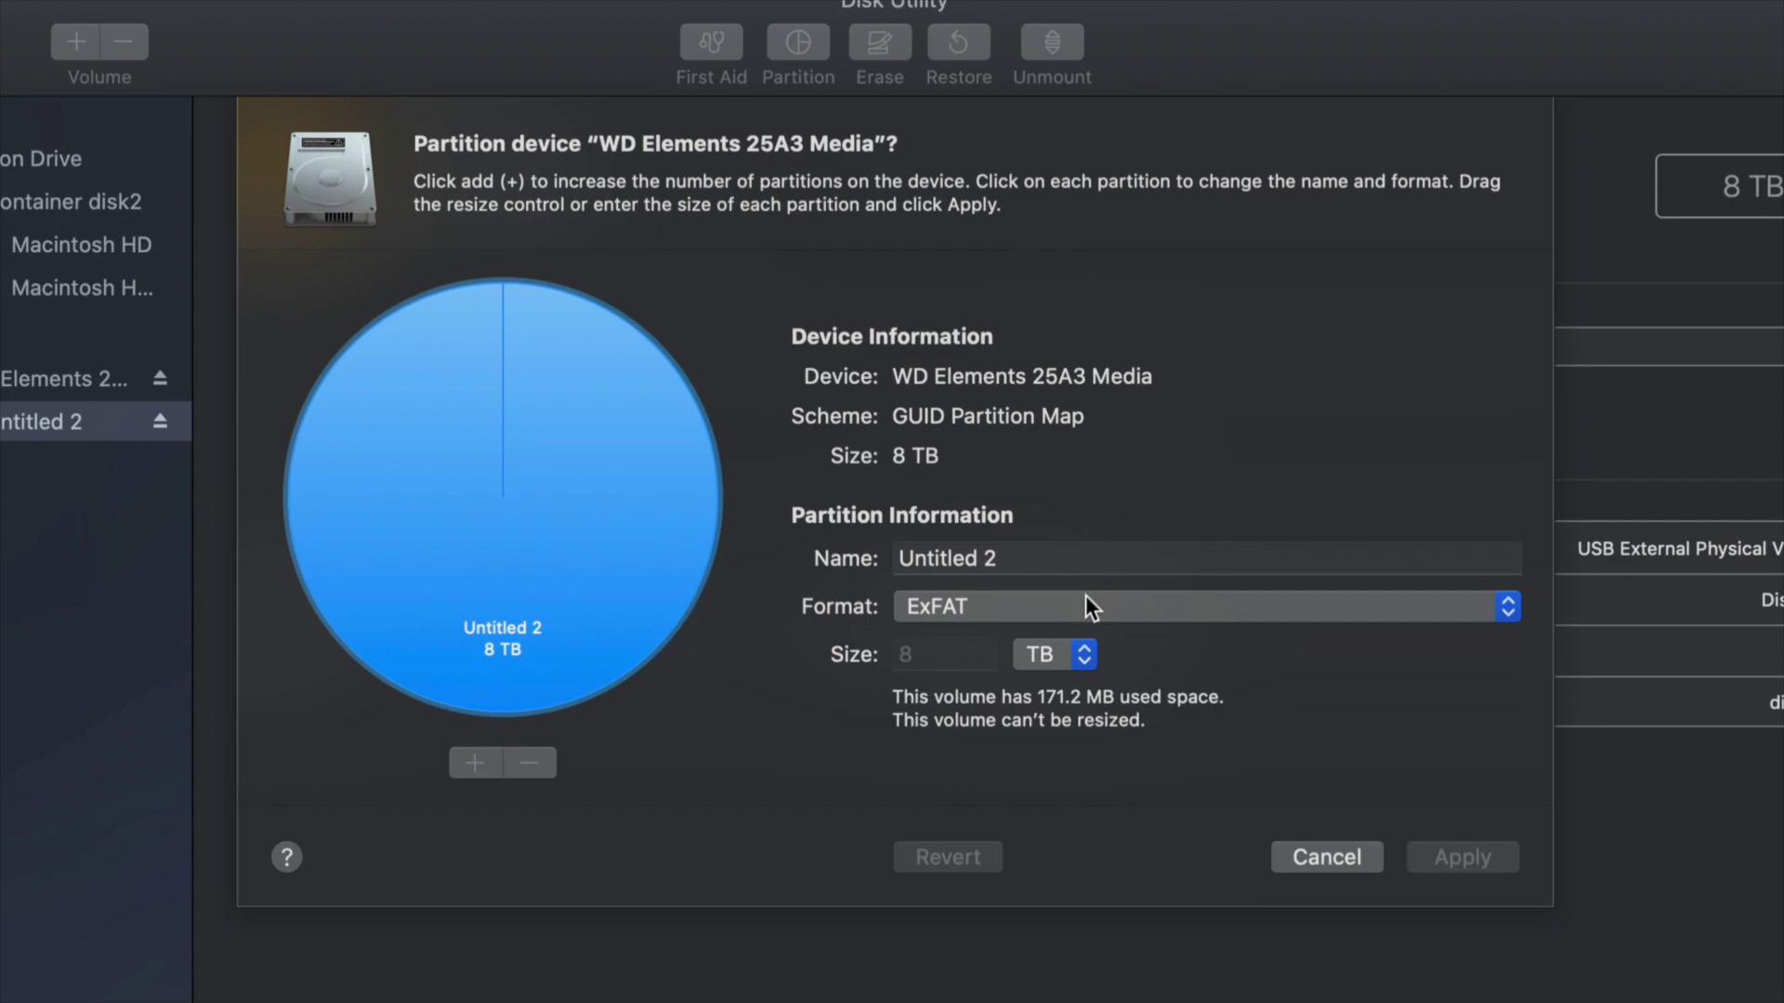
{"action": "left_click", "coordinate": [984, 605]}
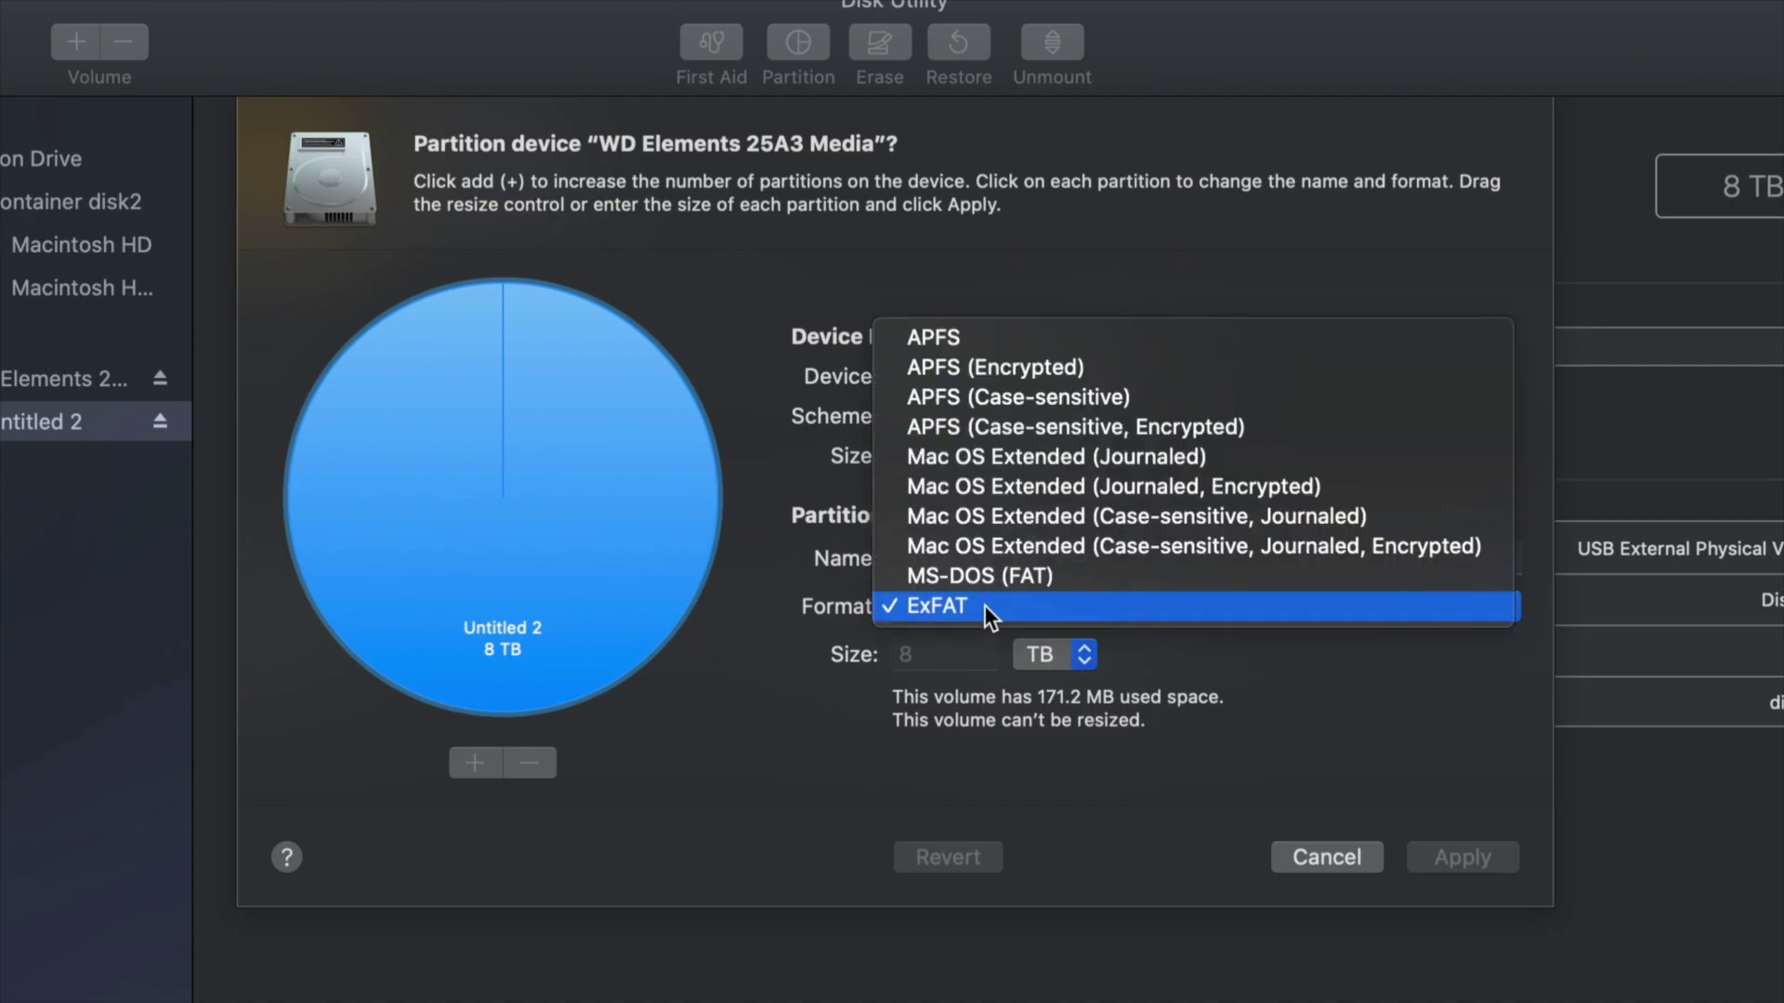
{"action": "left_click", "coordinate": [1122, 456]}
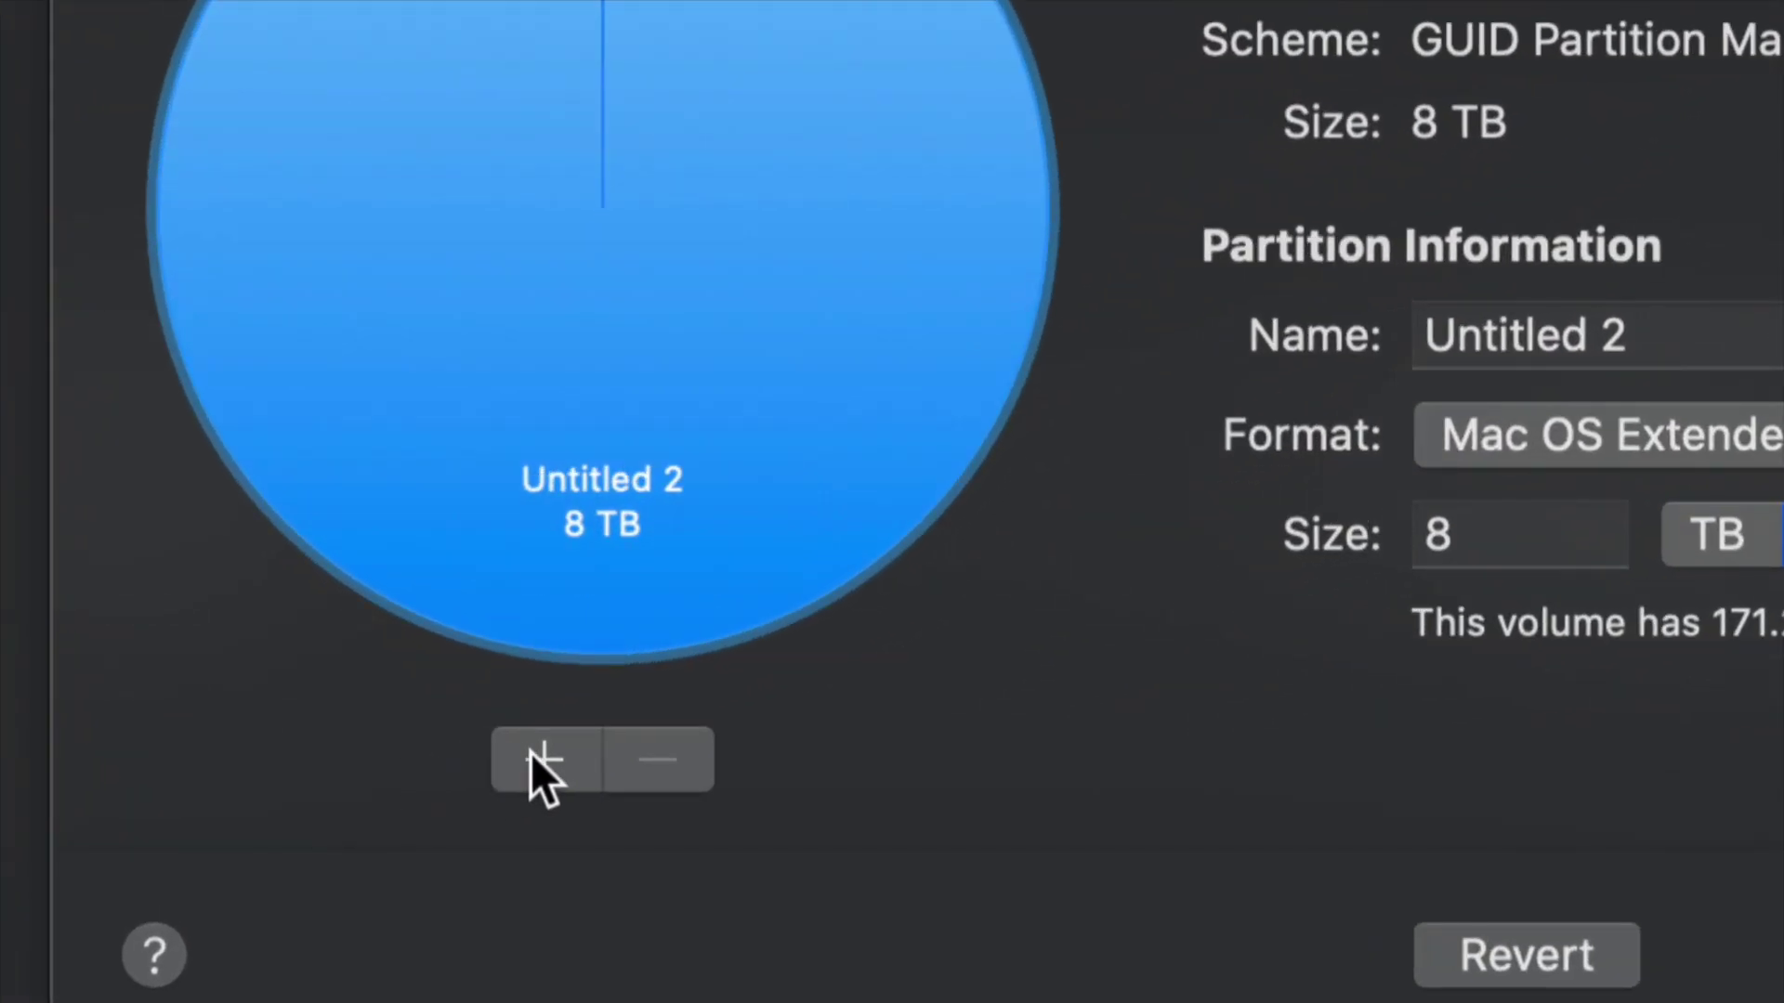
{"action": "left_click", "coordinate": [533, 758]}
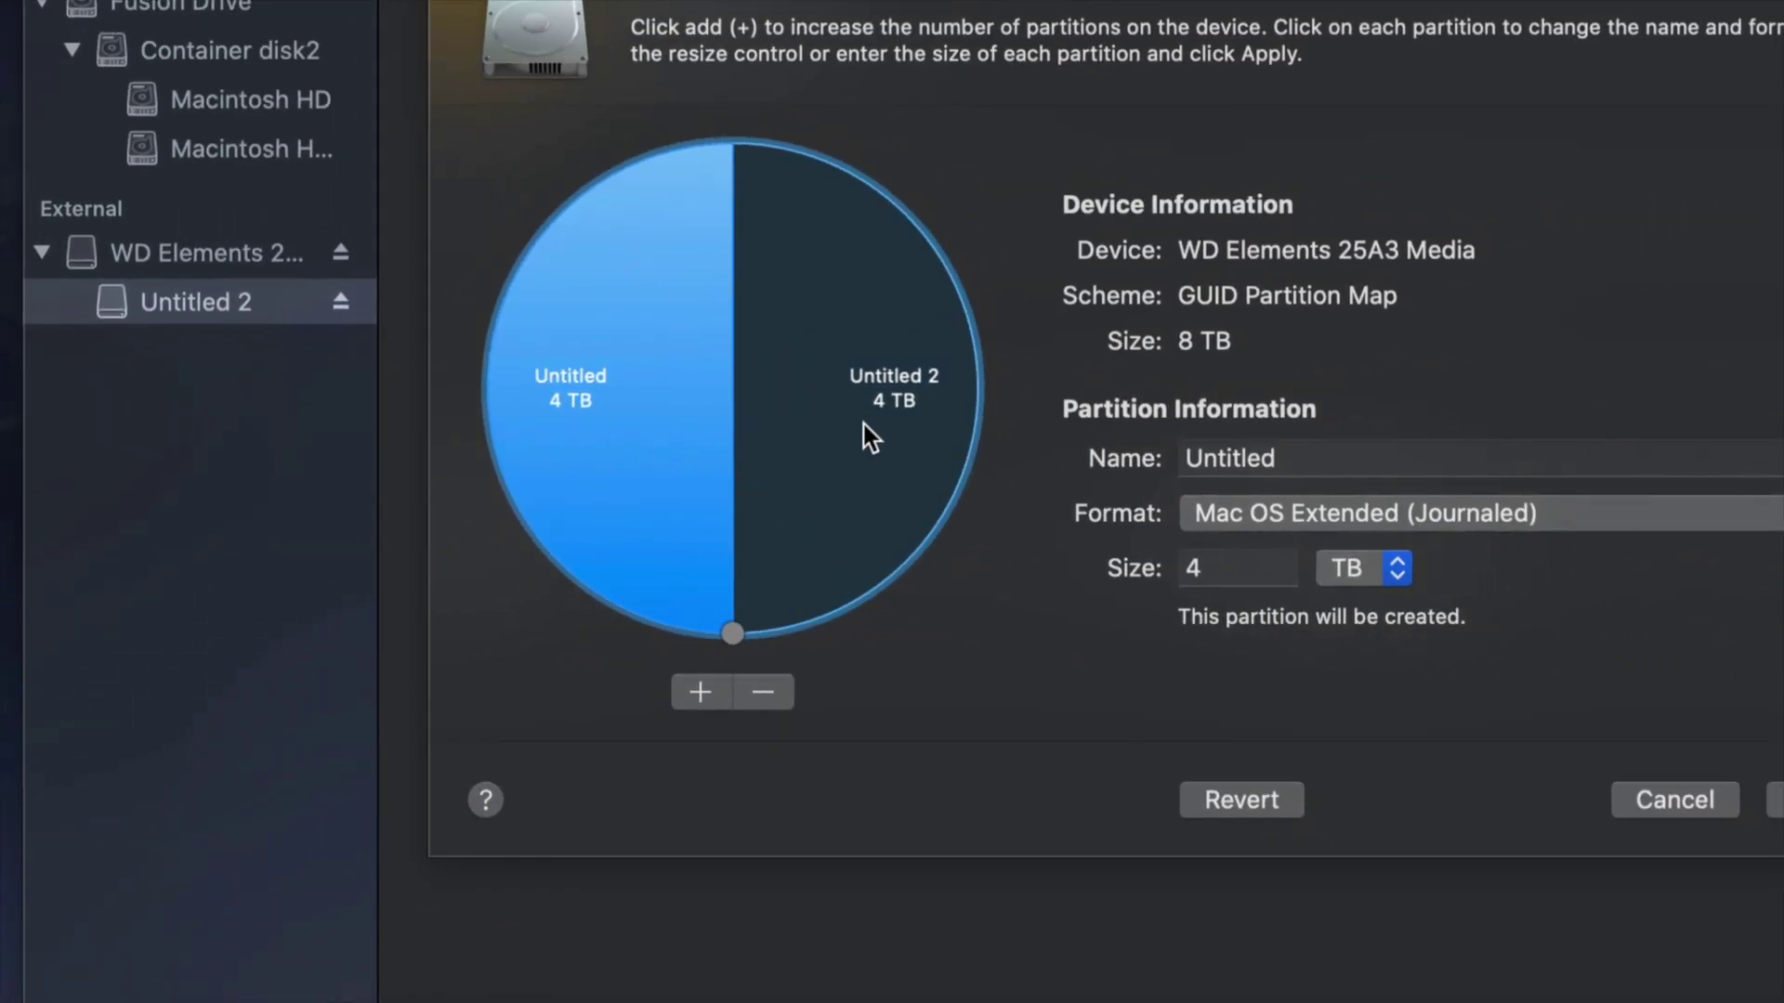
{"action": "left_click", "coordinate": [702, 693]}
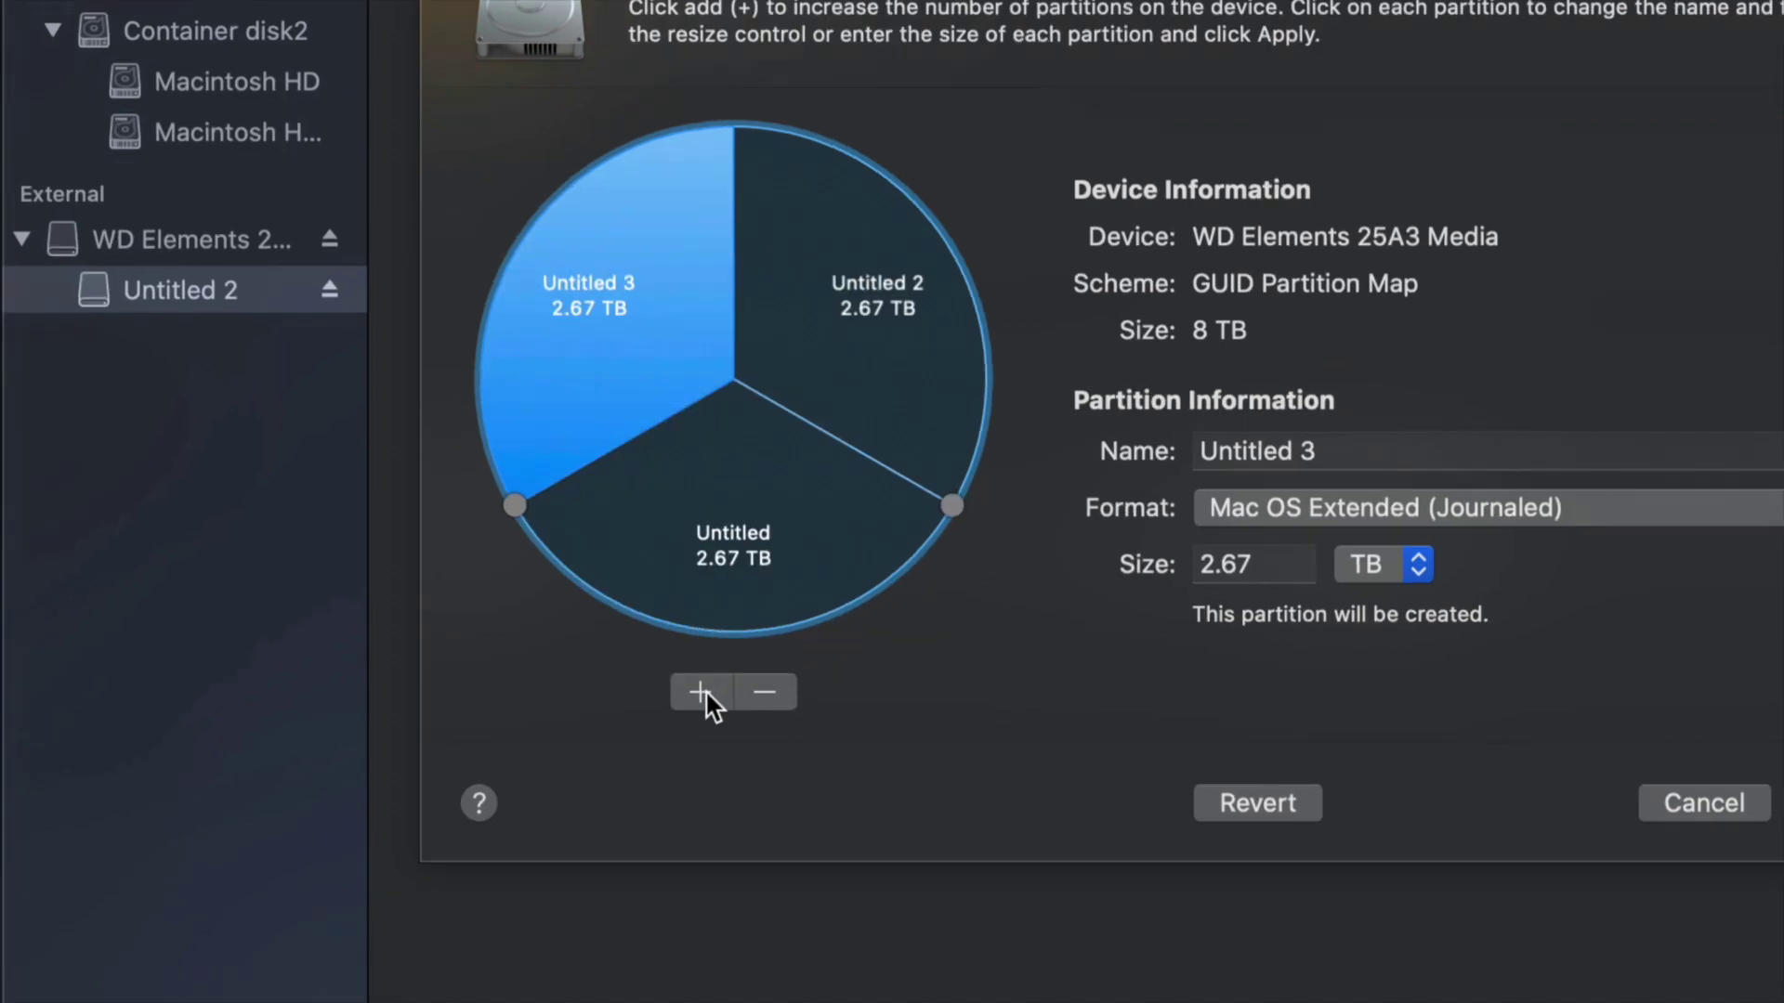
Step: Add a fourth partition to the drive and remove the partition named Untitled
{"action": "left_click", "coordinate": [717, 693]}
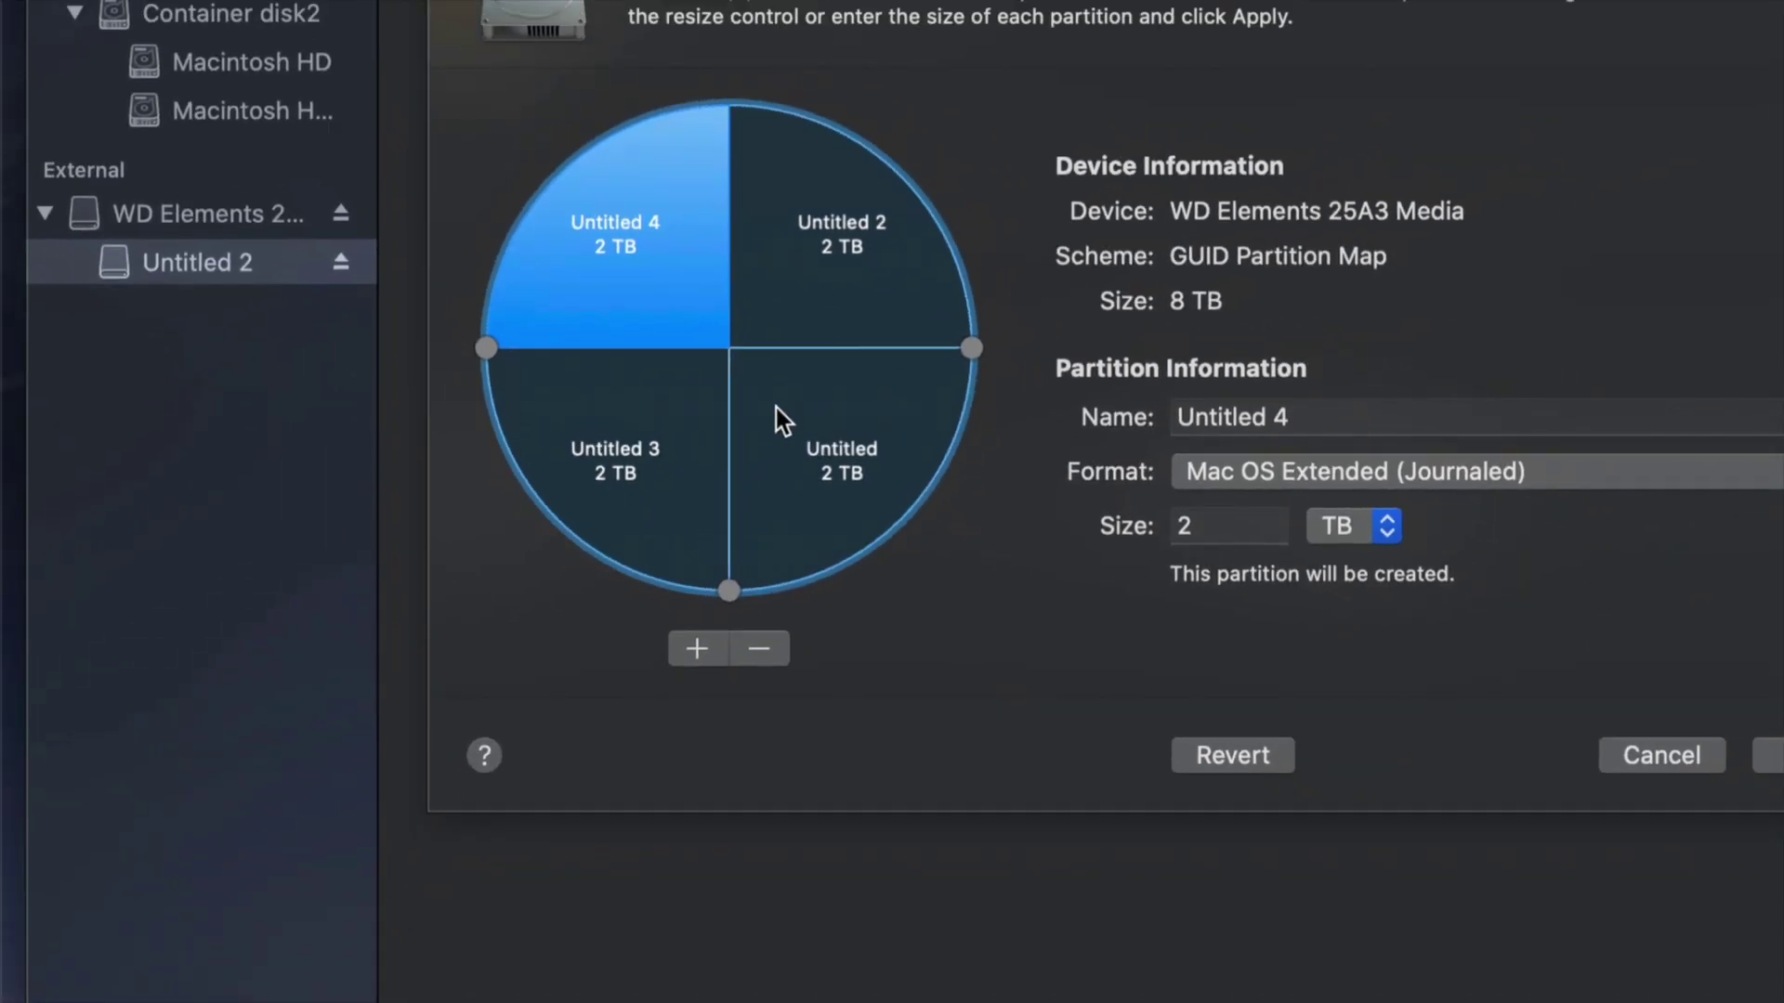
{"action": "left_click", "coordinate": [819, 281]}
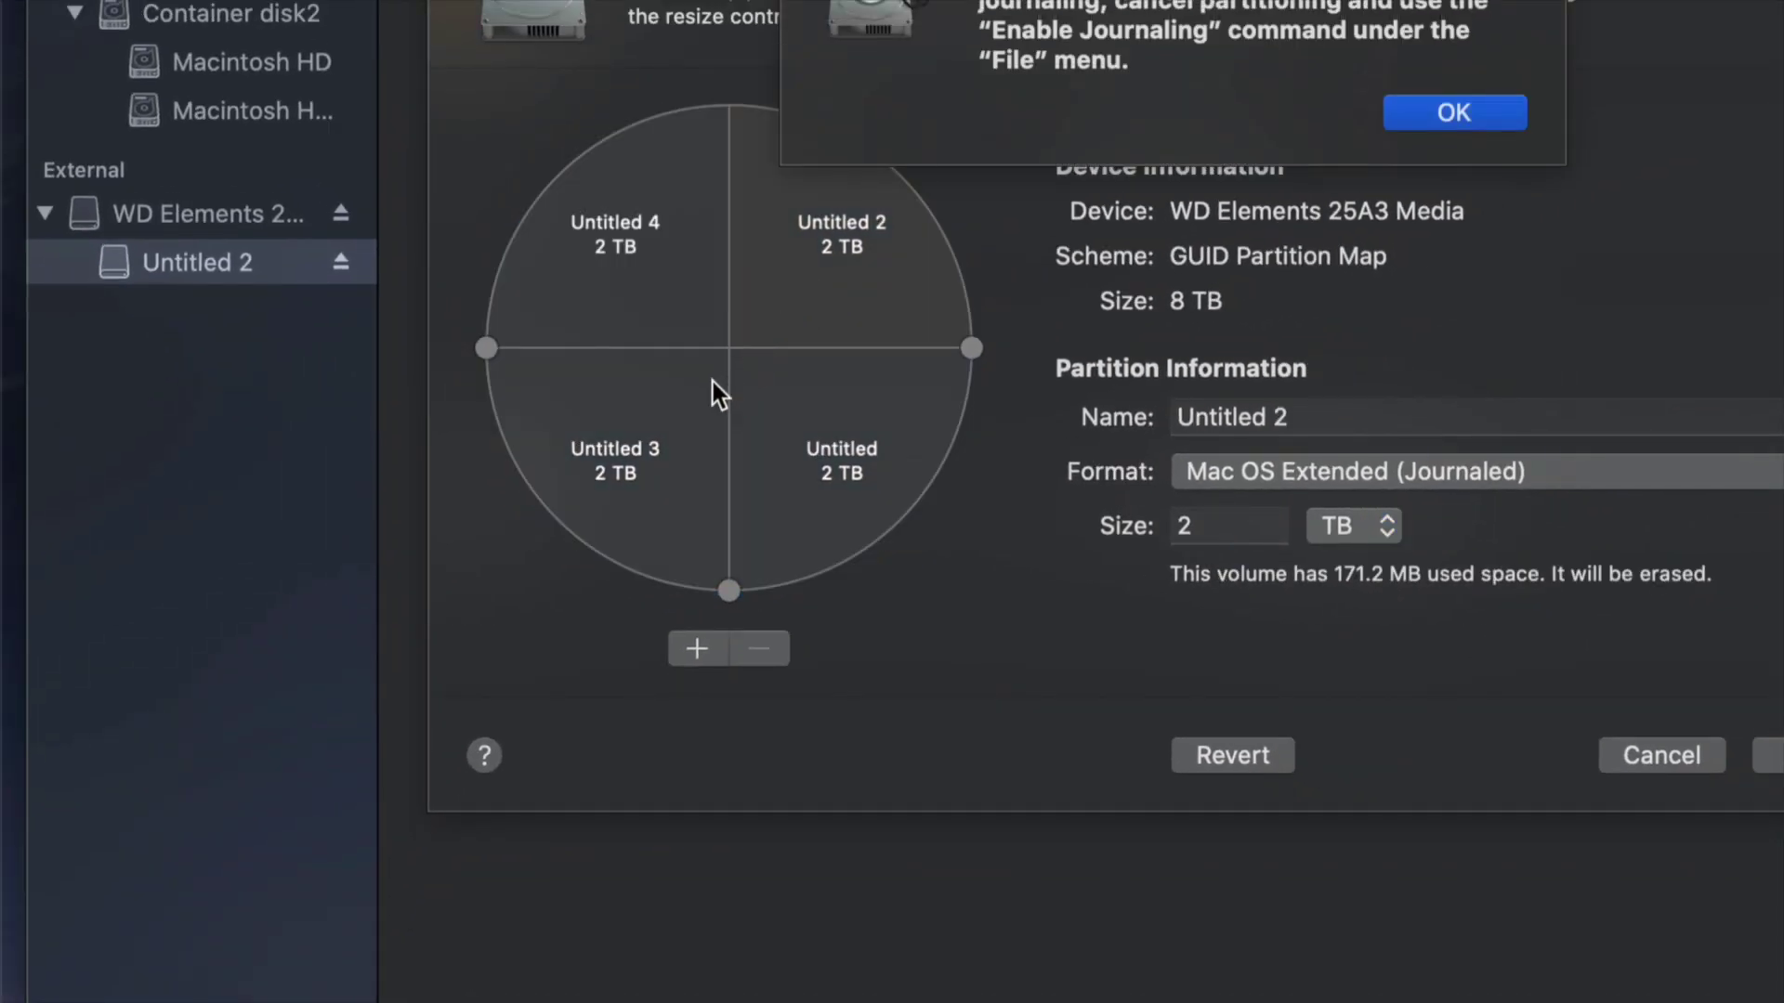
{"action": "left_click", "coordinate": [1507, 112]}
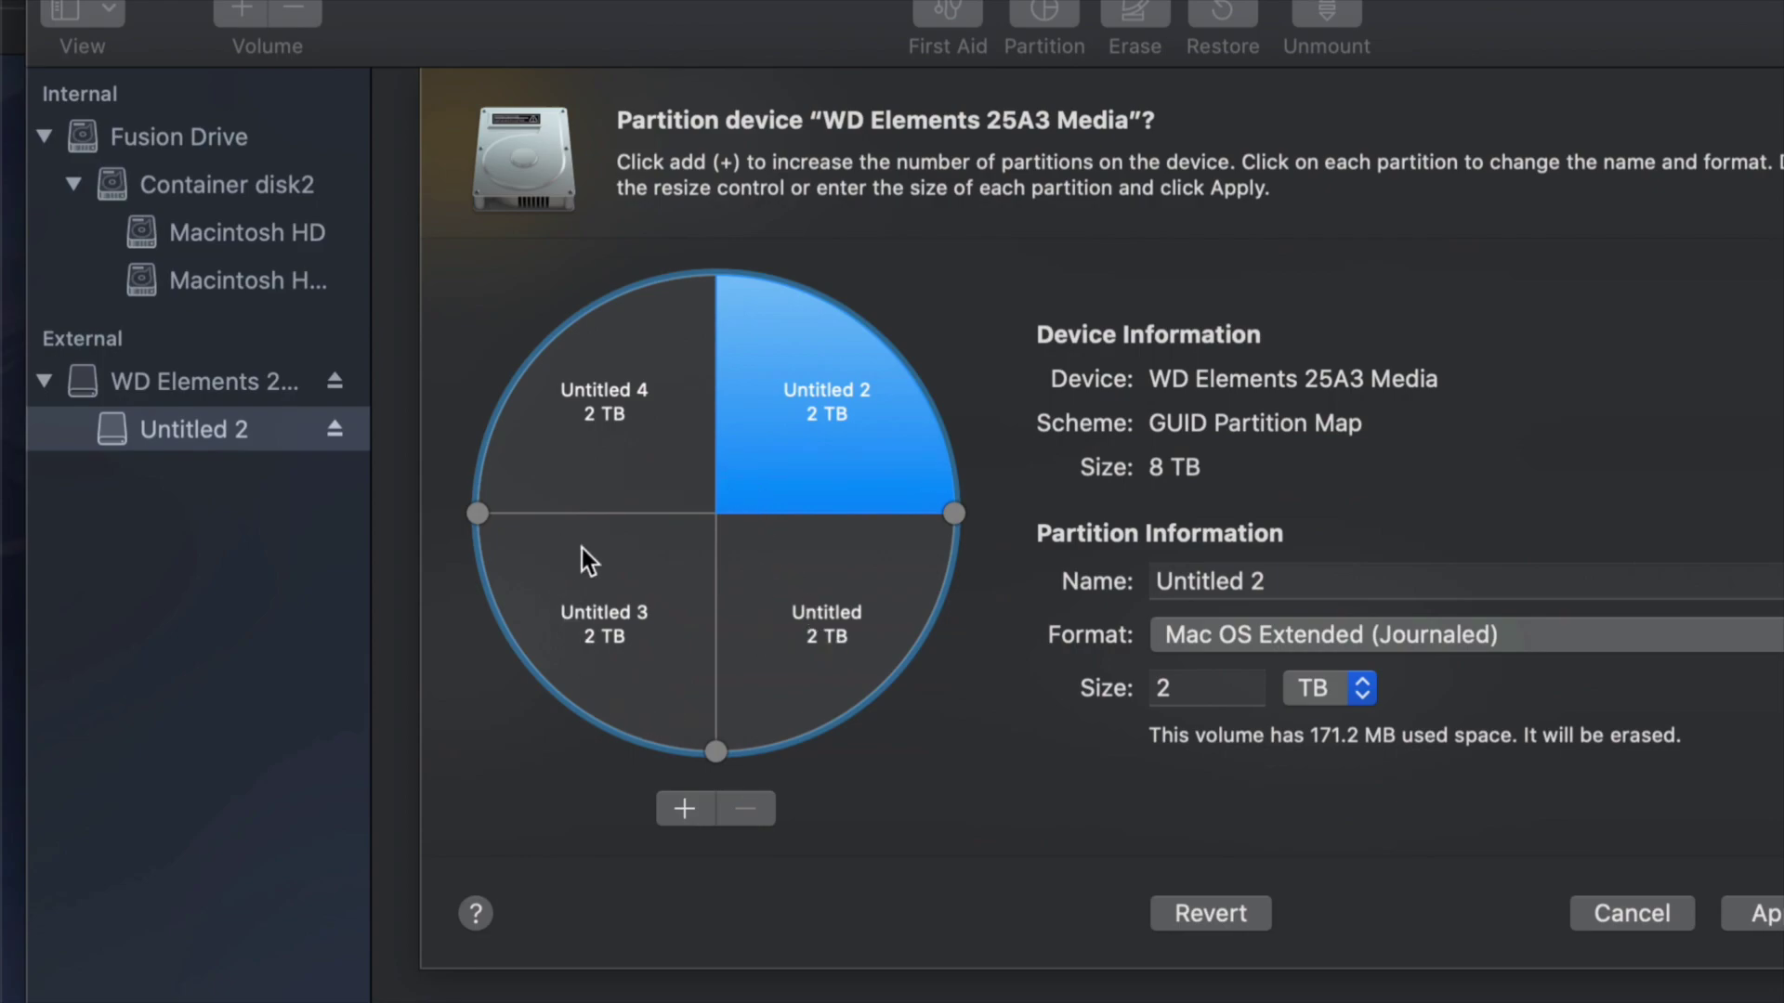
{"action": "left_click", "coordinate": [756, 616]}
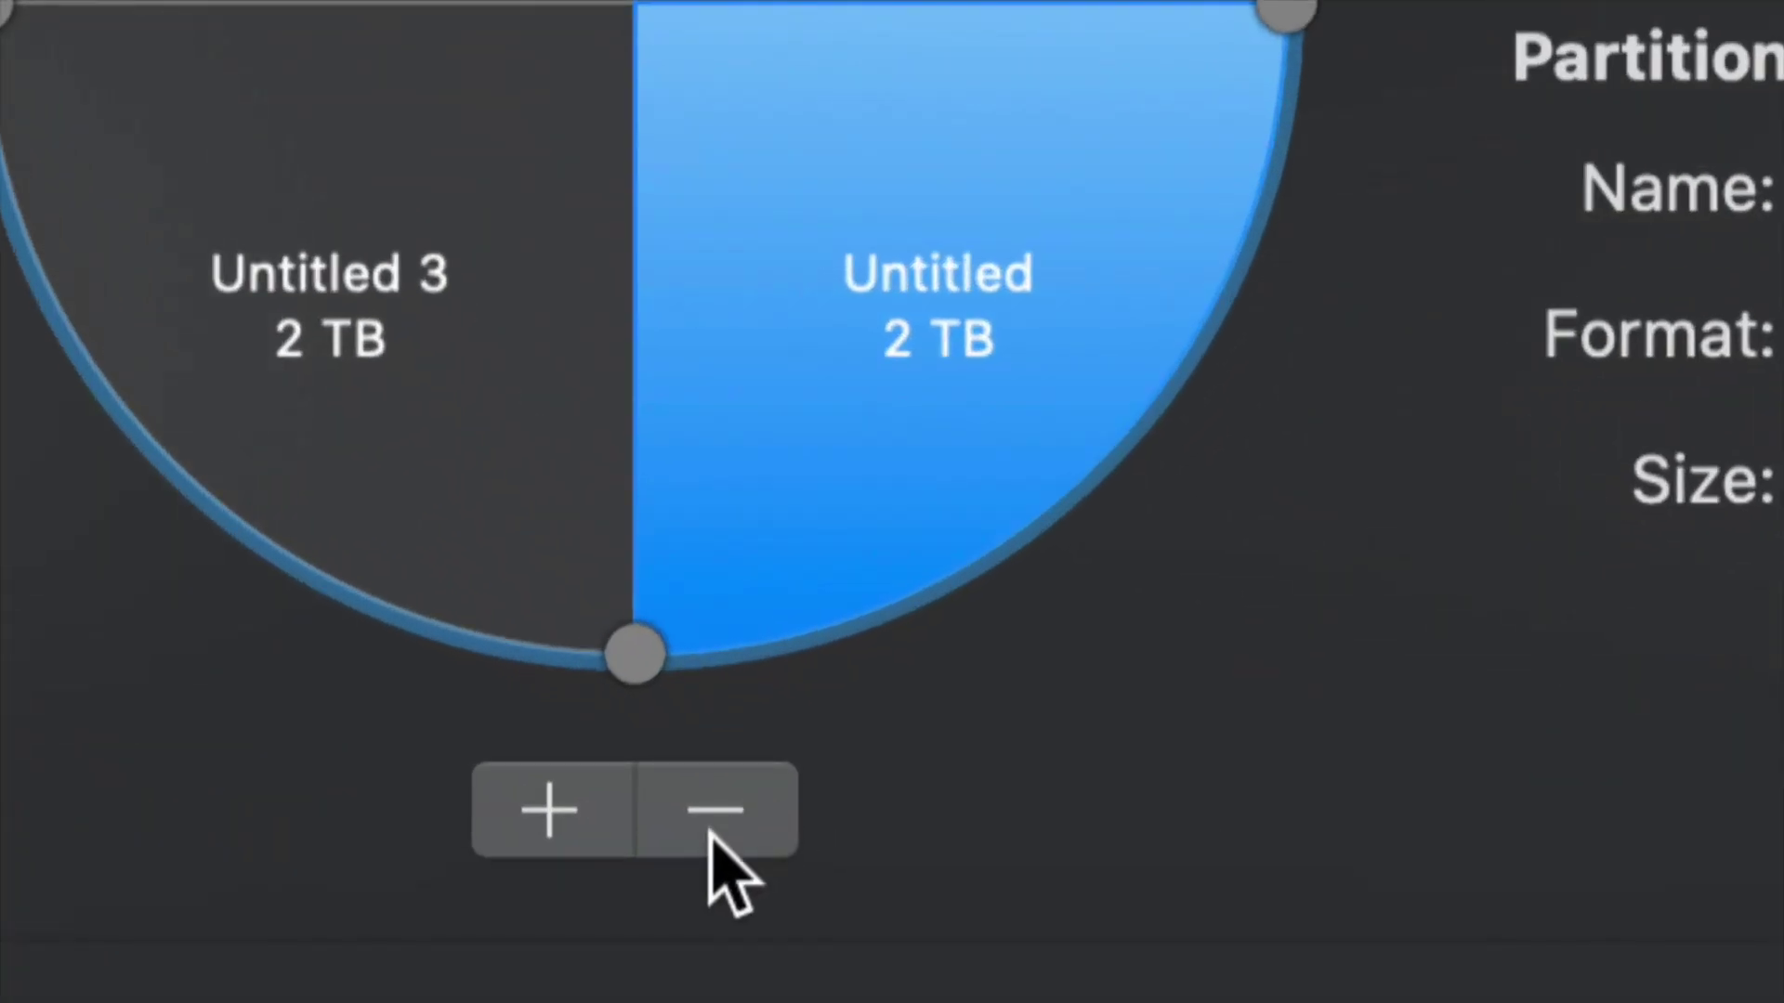
{"action": "left_click", "coordinate": [761, 808]}
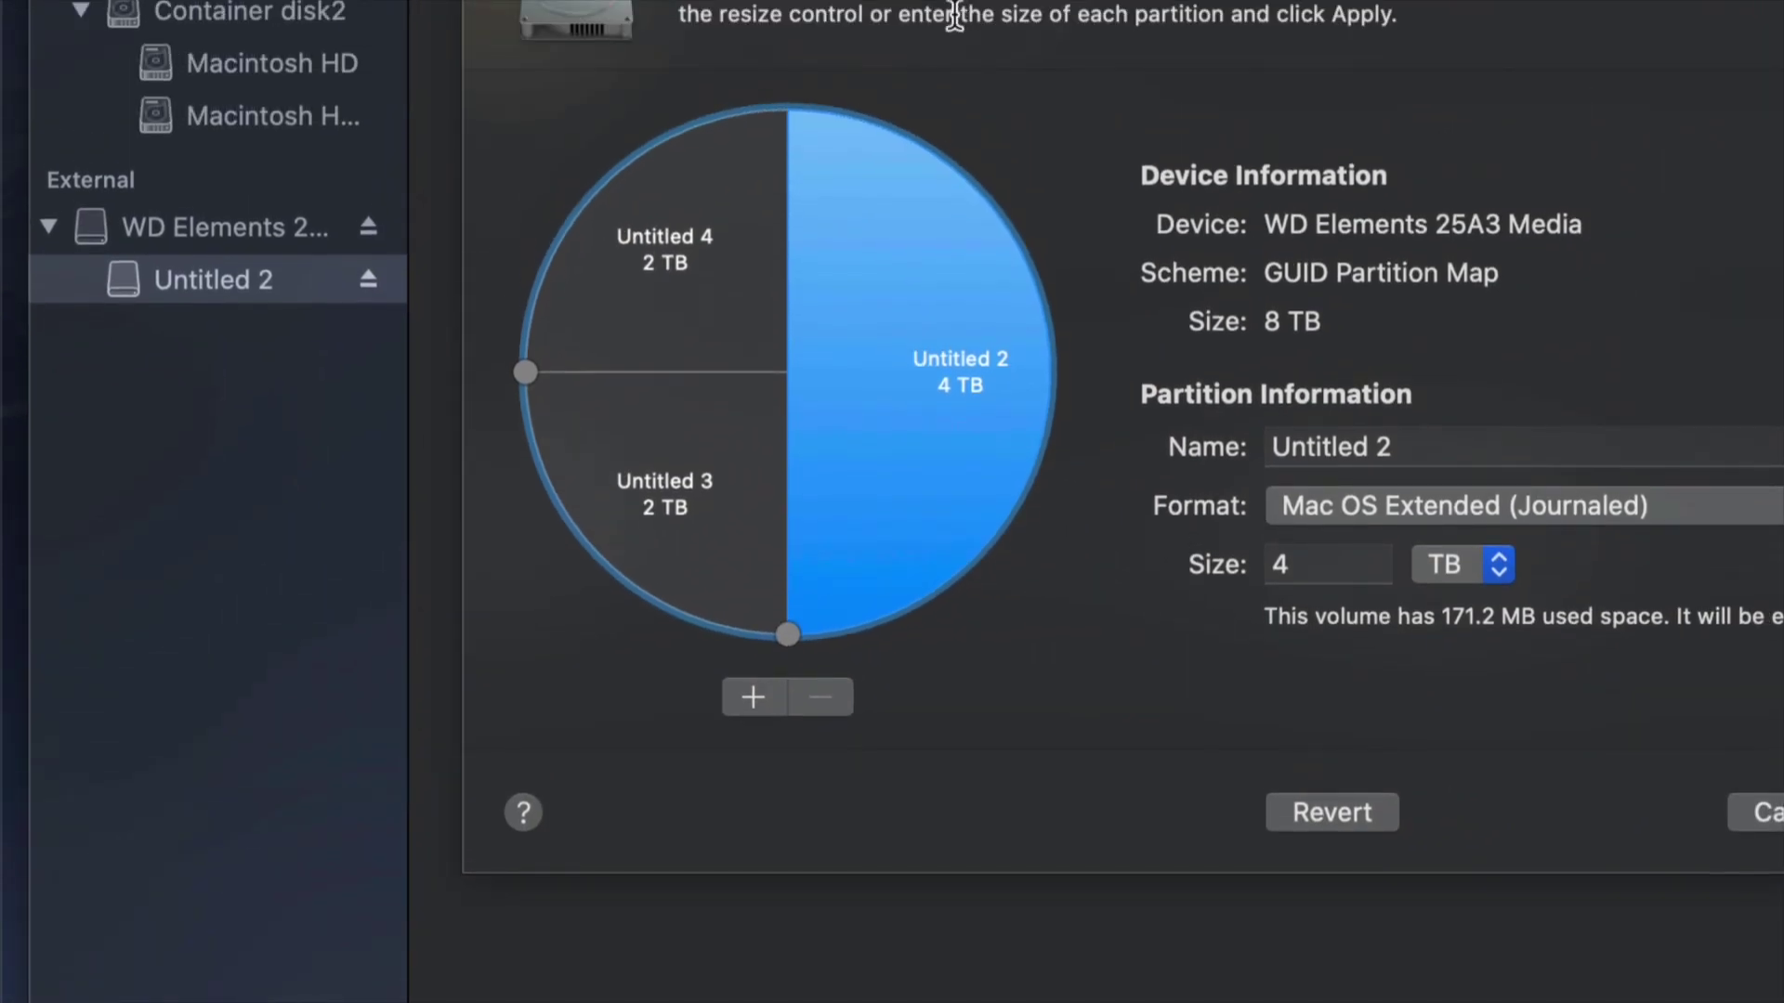
Step: Resize the three partitions to about 2.77 TB for Untitled 2, 3.5 TB for Untitled 3 and 1.74 TB for Untitled 4
{"action": "left_click", "coordinate": [763, 450]}
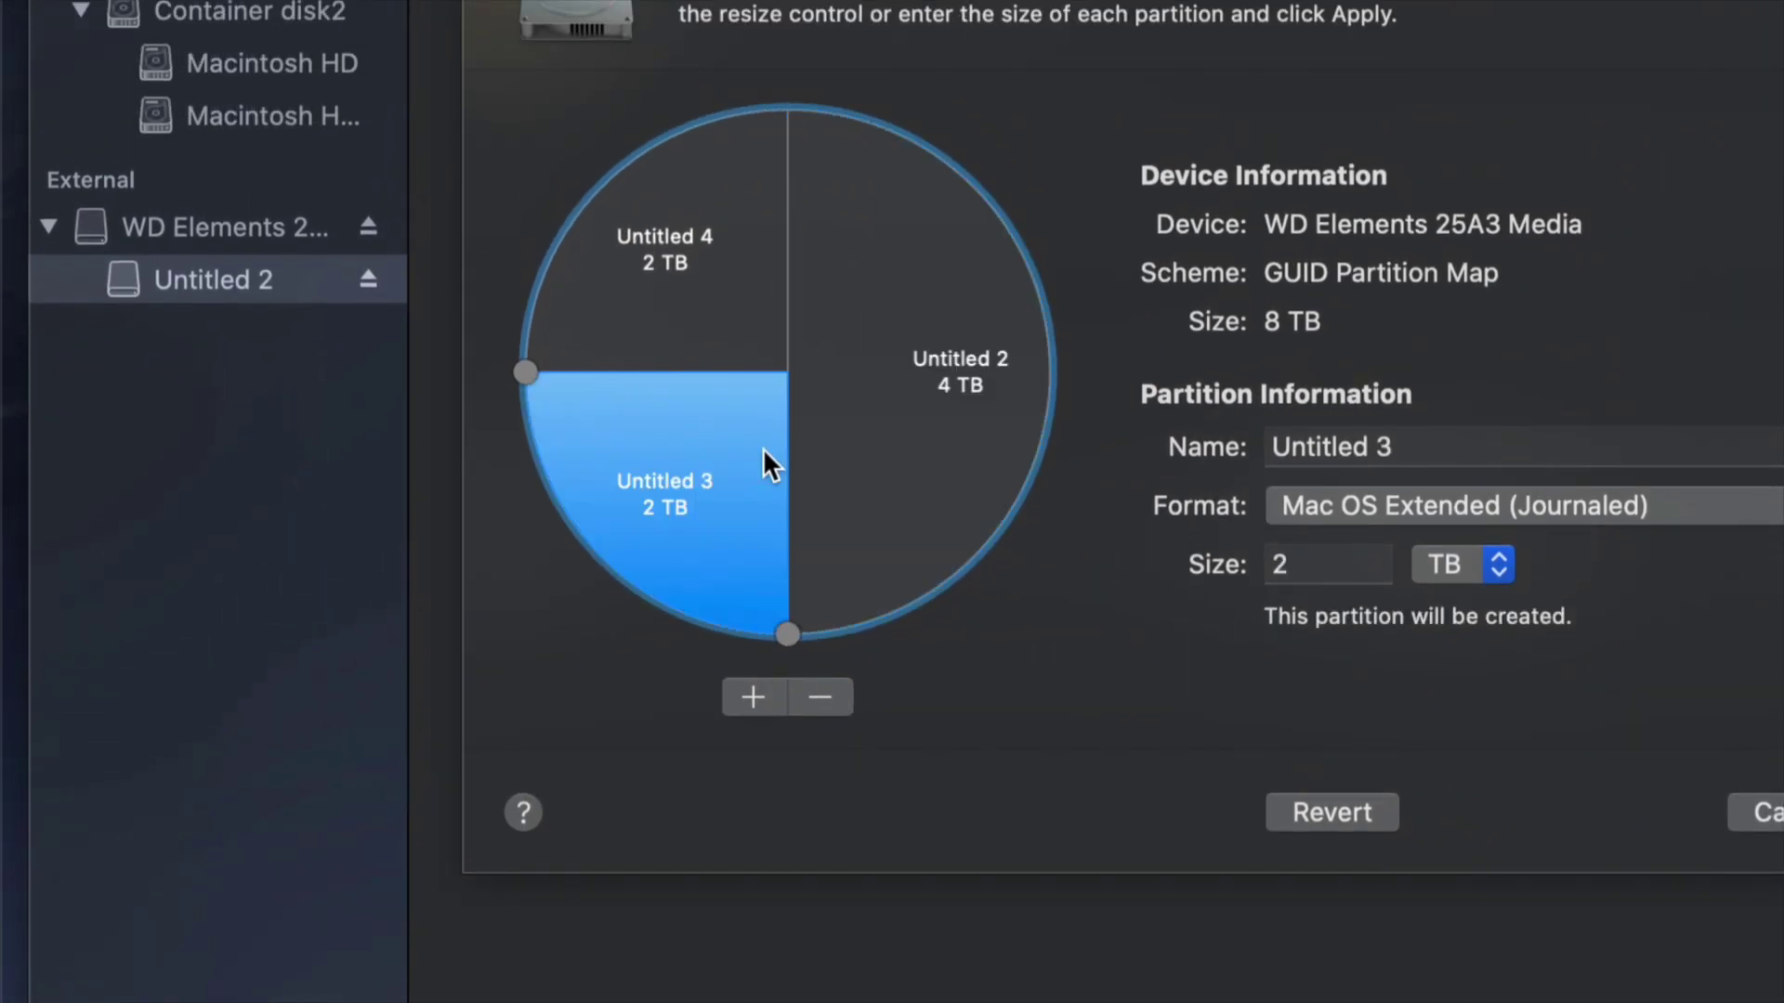
{"action": "left_click", "coordinate": [866, 432]}
{"action": "left_click", "coordinate": [749, 309]}
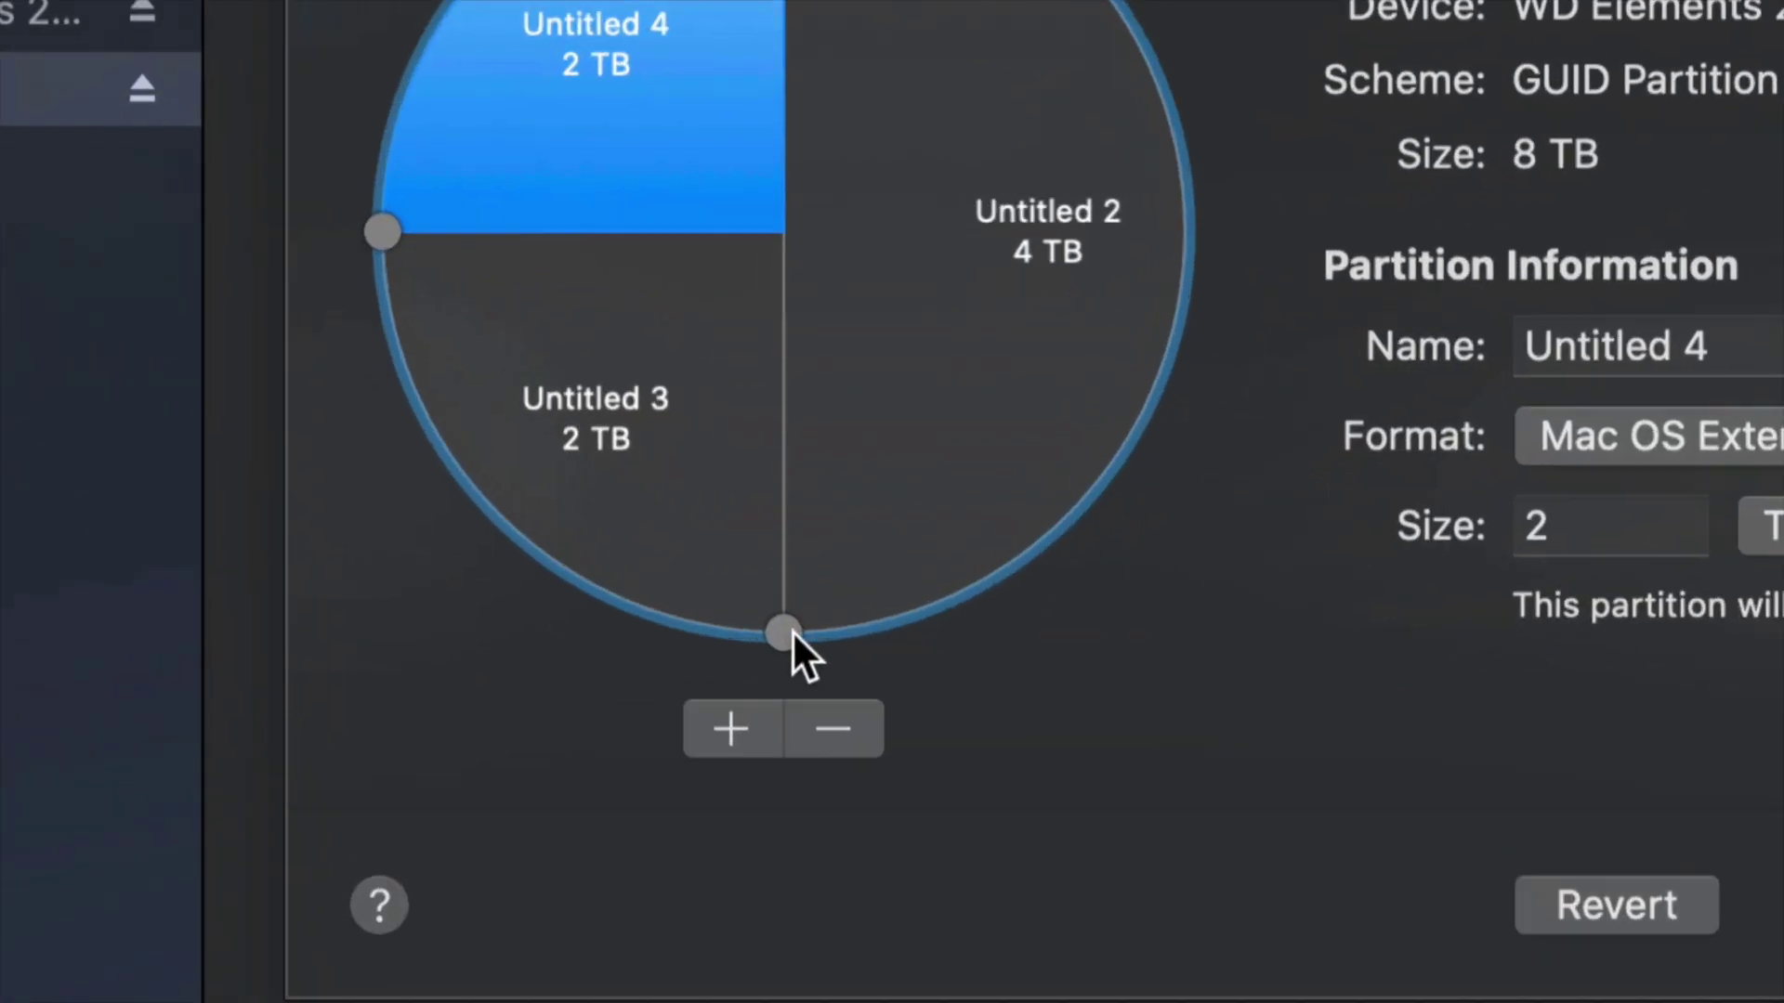
{"action": "left_click_drag", "start_coordinate": [794, 629], "coordinate": [1197, 269]}
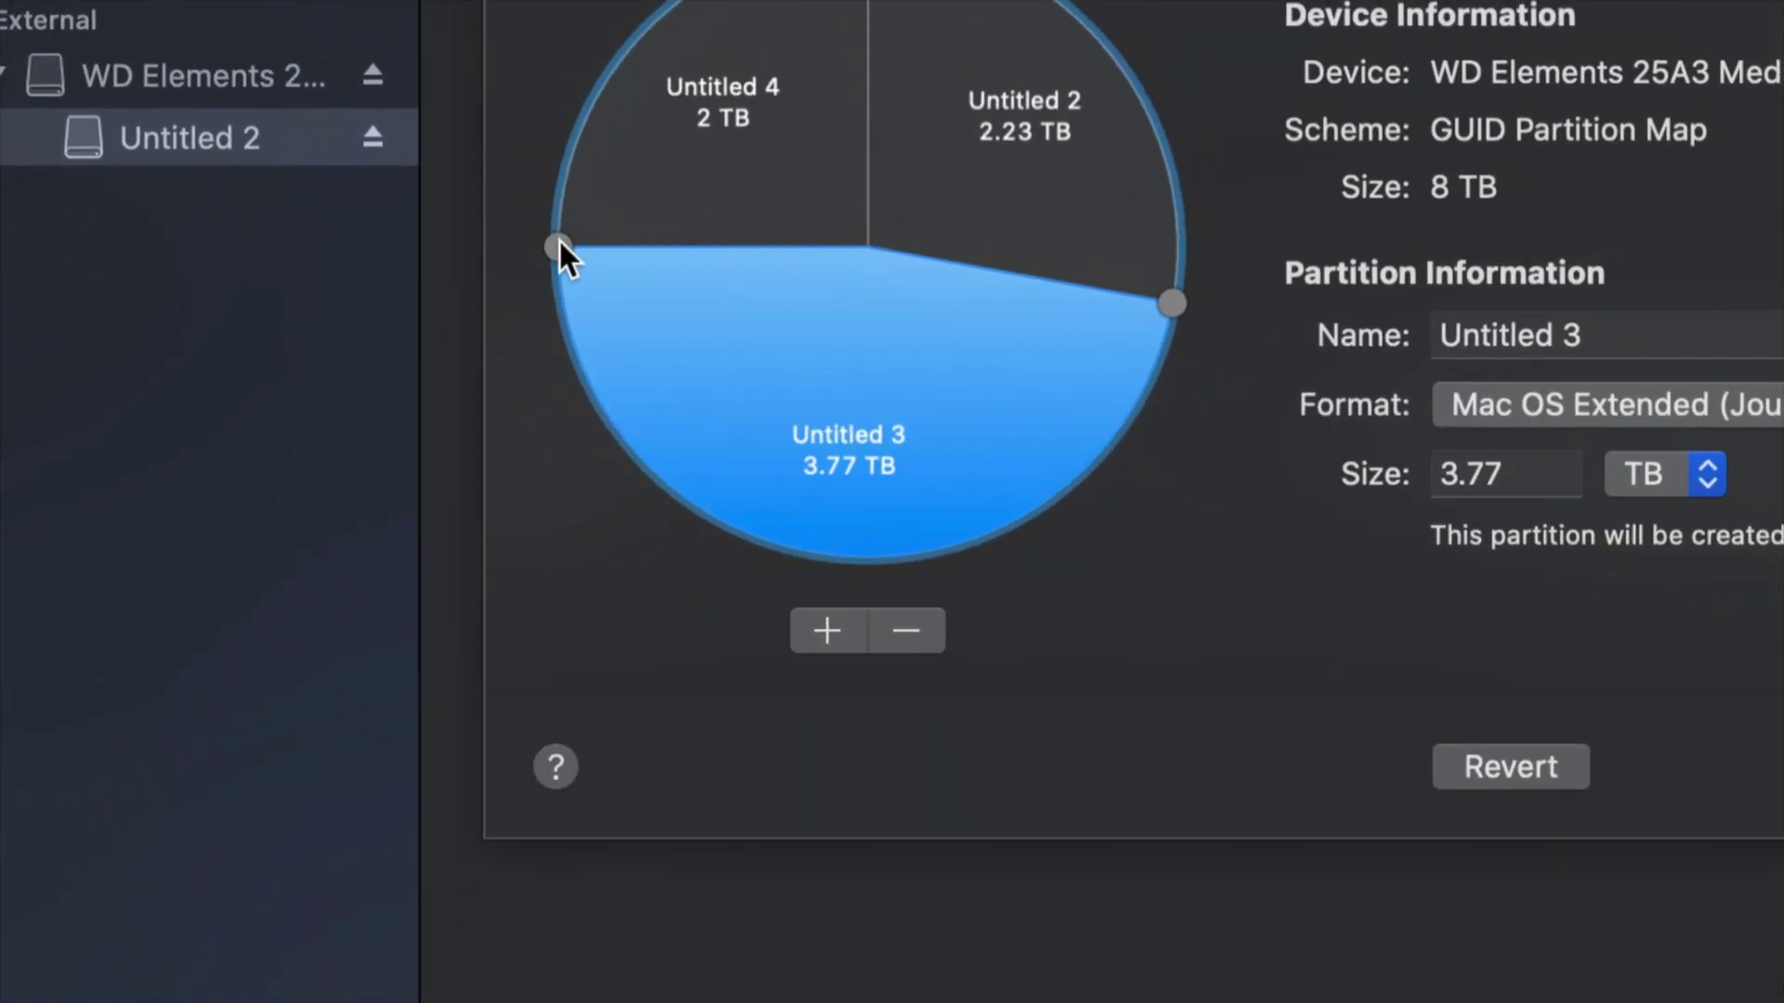
{"action": "left_click_drag", "start_coordinate": [560, 240], "coordinate": [565, 183]}
{"action": "left_click_drag", "start_coordinate": [1162, 297], "coordinate": [1098, 401]}
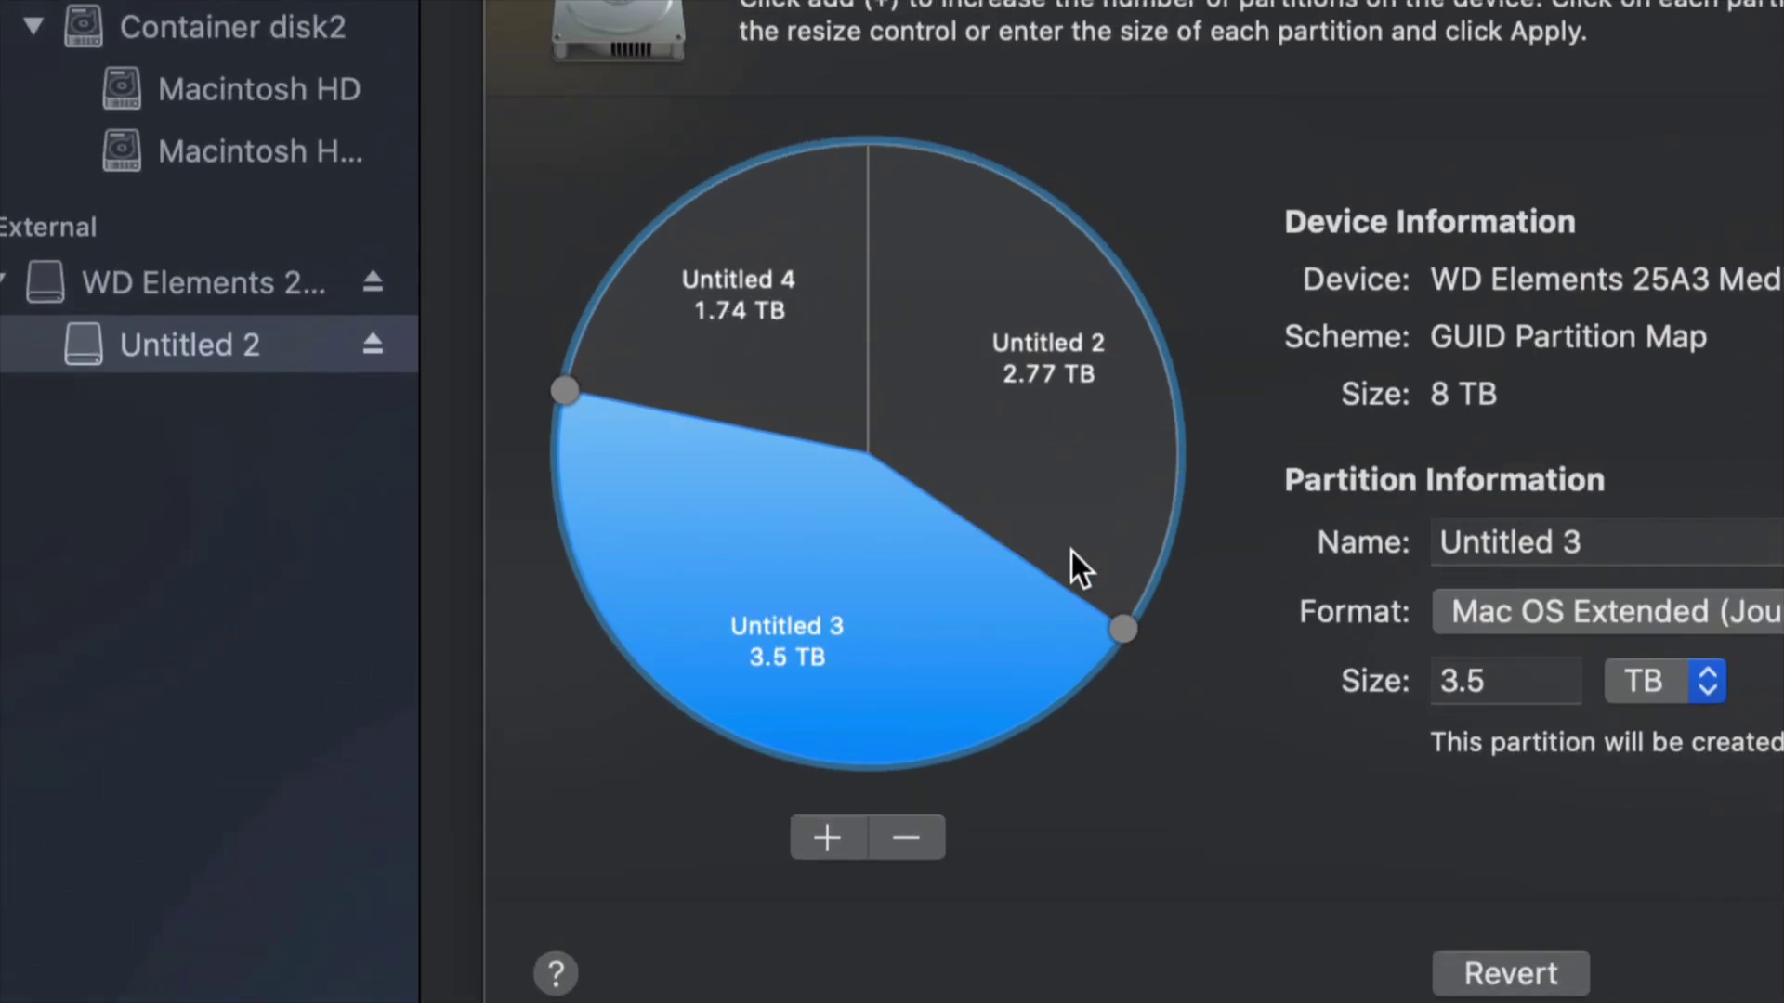
Step: Enlarge the Untitled 2 partition to about 3.53 TB at the expense of Untitled 3
{"action": "left_click", "coordinate": [1142, 577]}
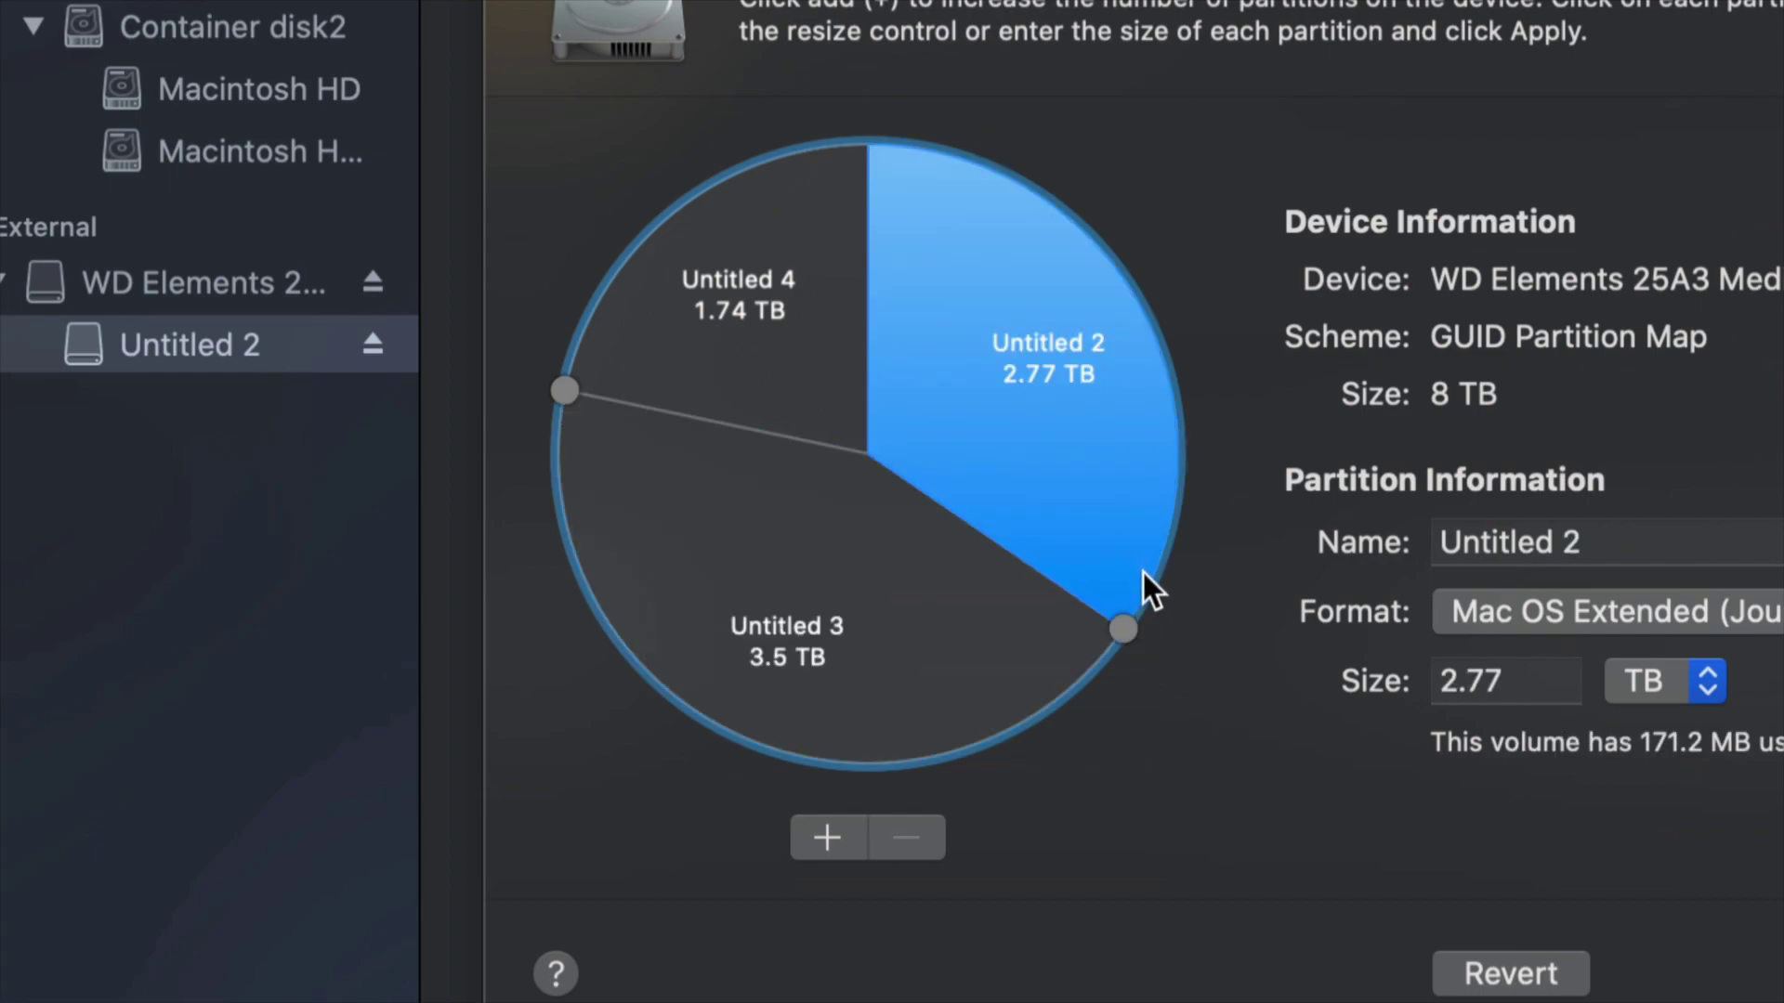
{"action": "mouse_move", "coordinate": [1132, 619]}
{"action": "left_mouse_down"}
{"action": "mouse_move", "coordinate": [1165, 514]}
{"action": "mouse_move", "coordinate": [1133, 615]}
{"action": "mouse_move", "coordinate": [1038, 706]}
{"action": "mouse_move", "coordinate": [1128, 590]}
{"action": "left_mouse_up"}
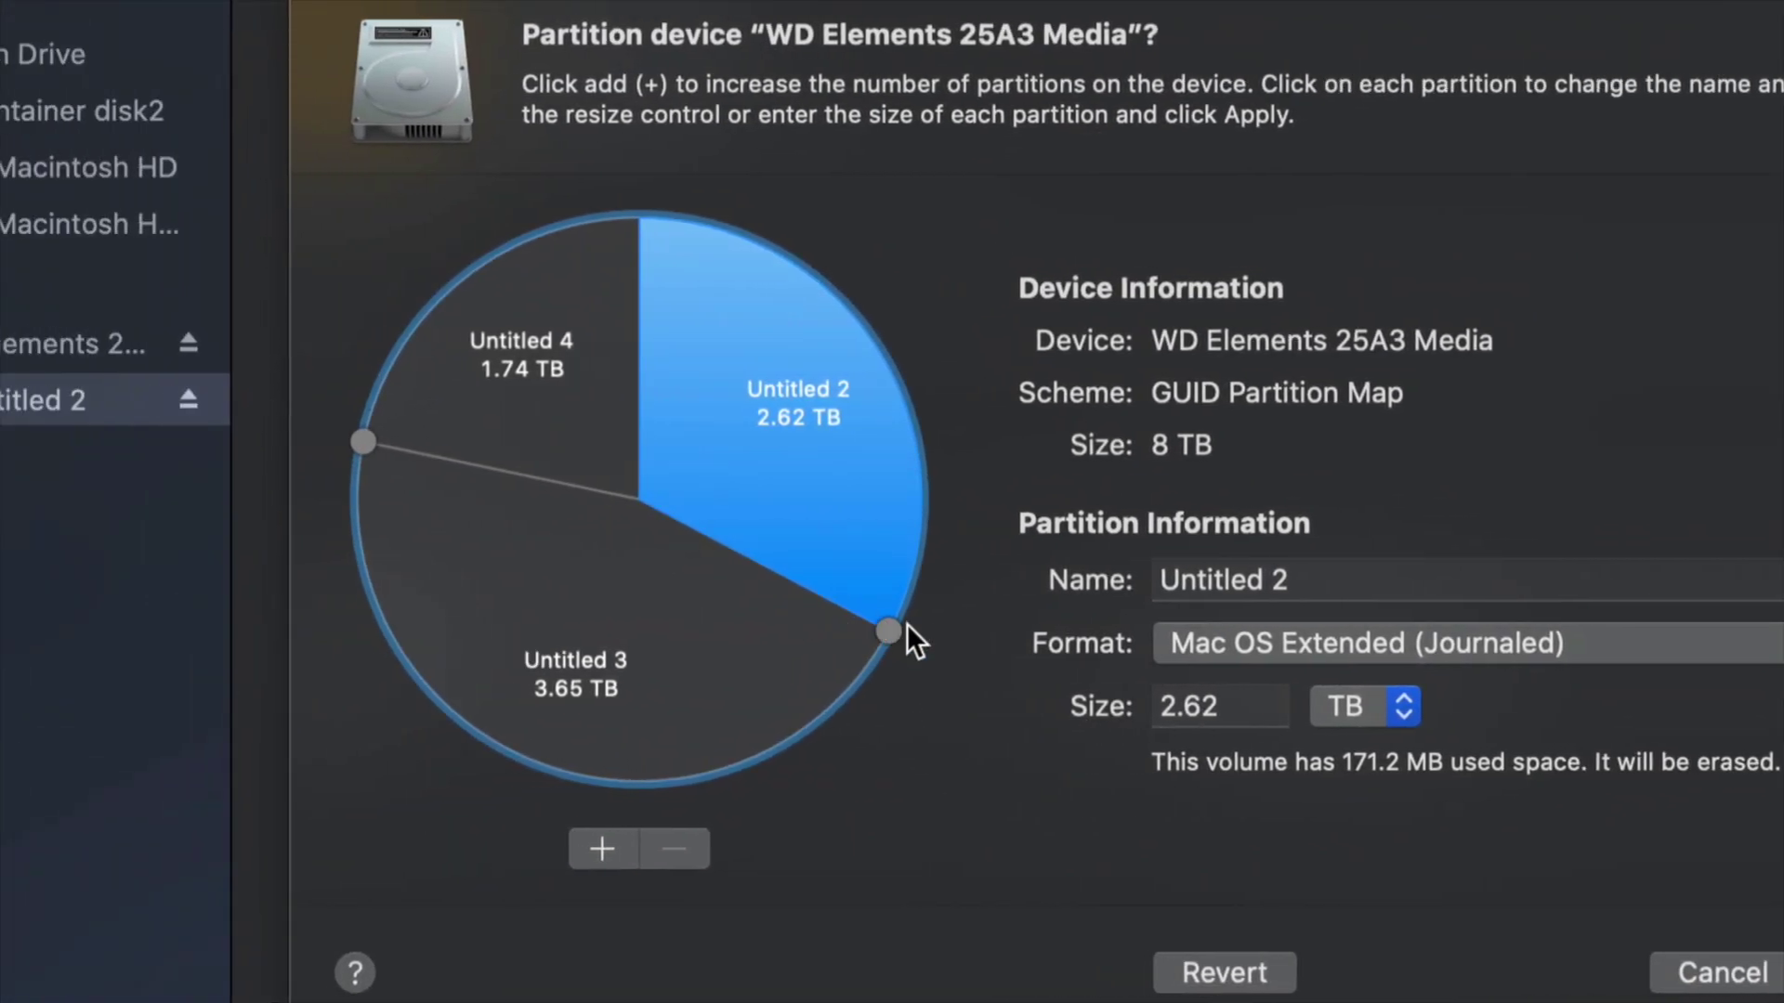
{"action": "left_click_drag", "start_coordinate": [894, 630], "coordinate": [758, 809]}
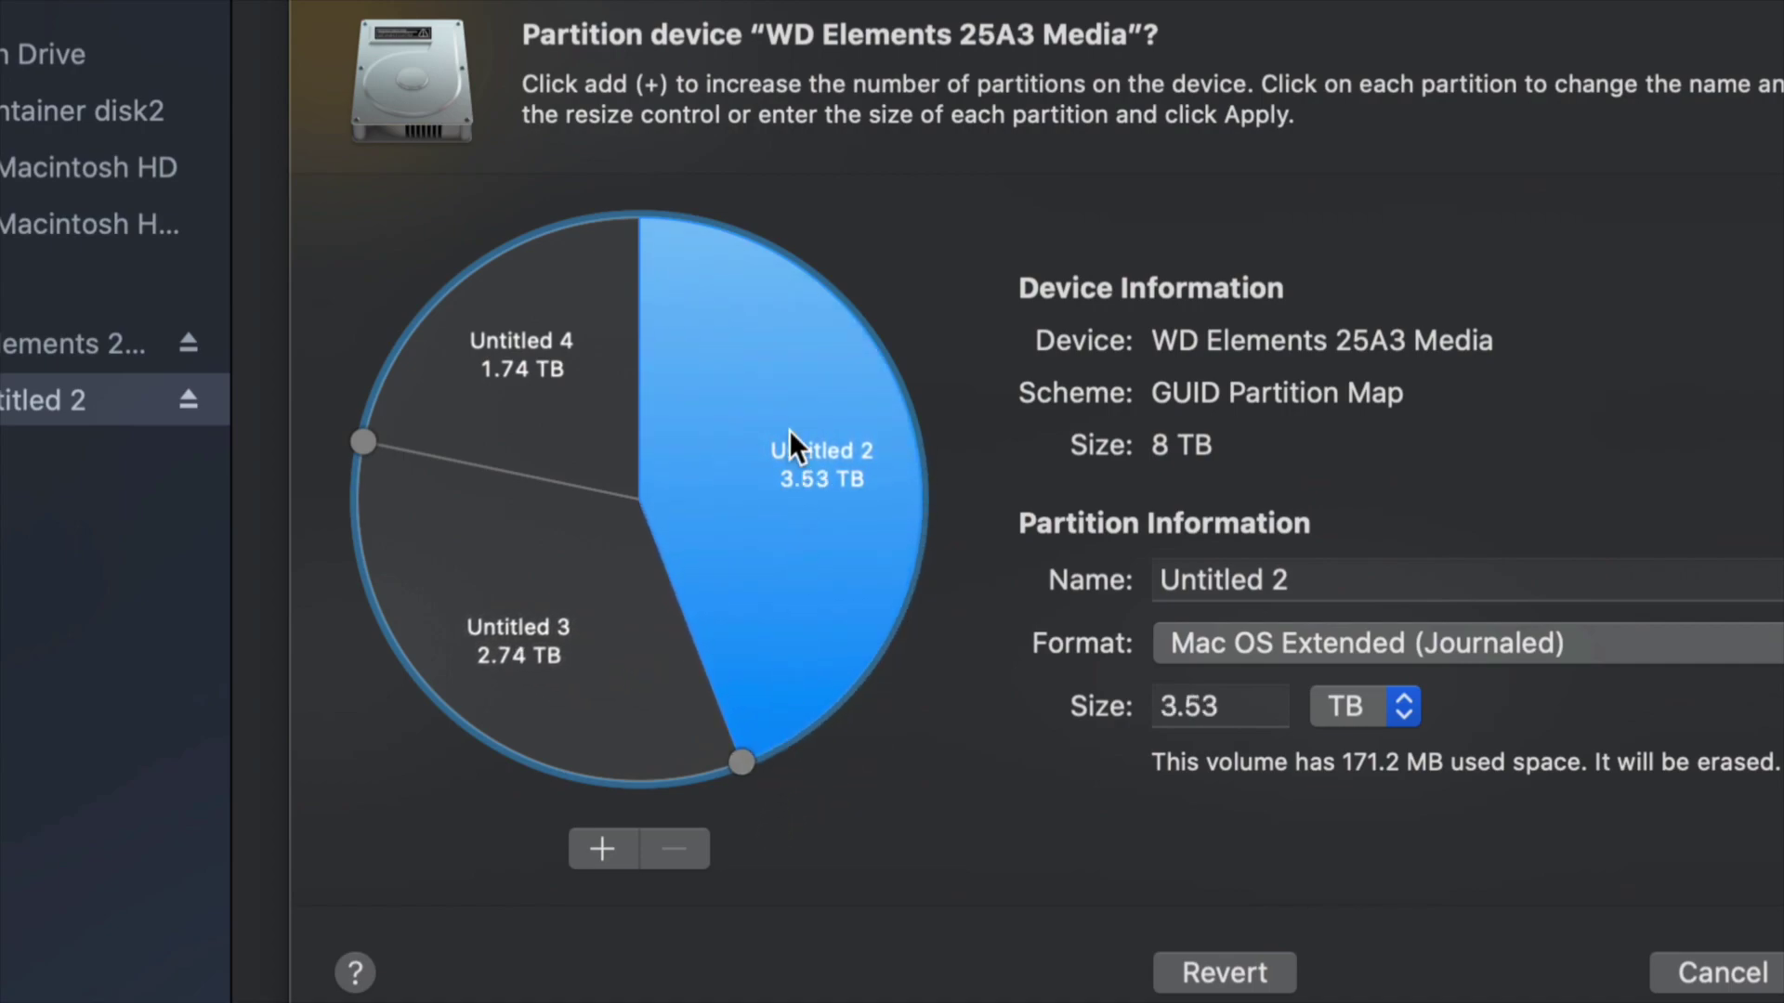
Step: Rename the Untitled 2 partition as timemachine
{"action": "left_click", "coordinate": [1352, 585]}
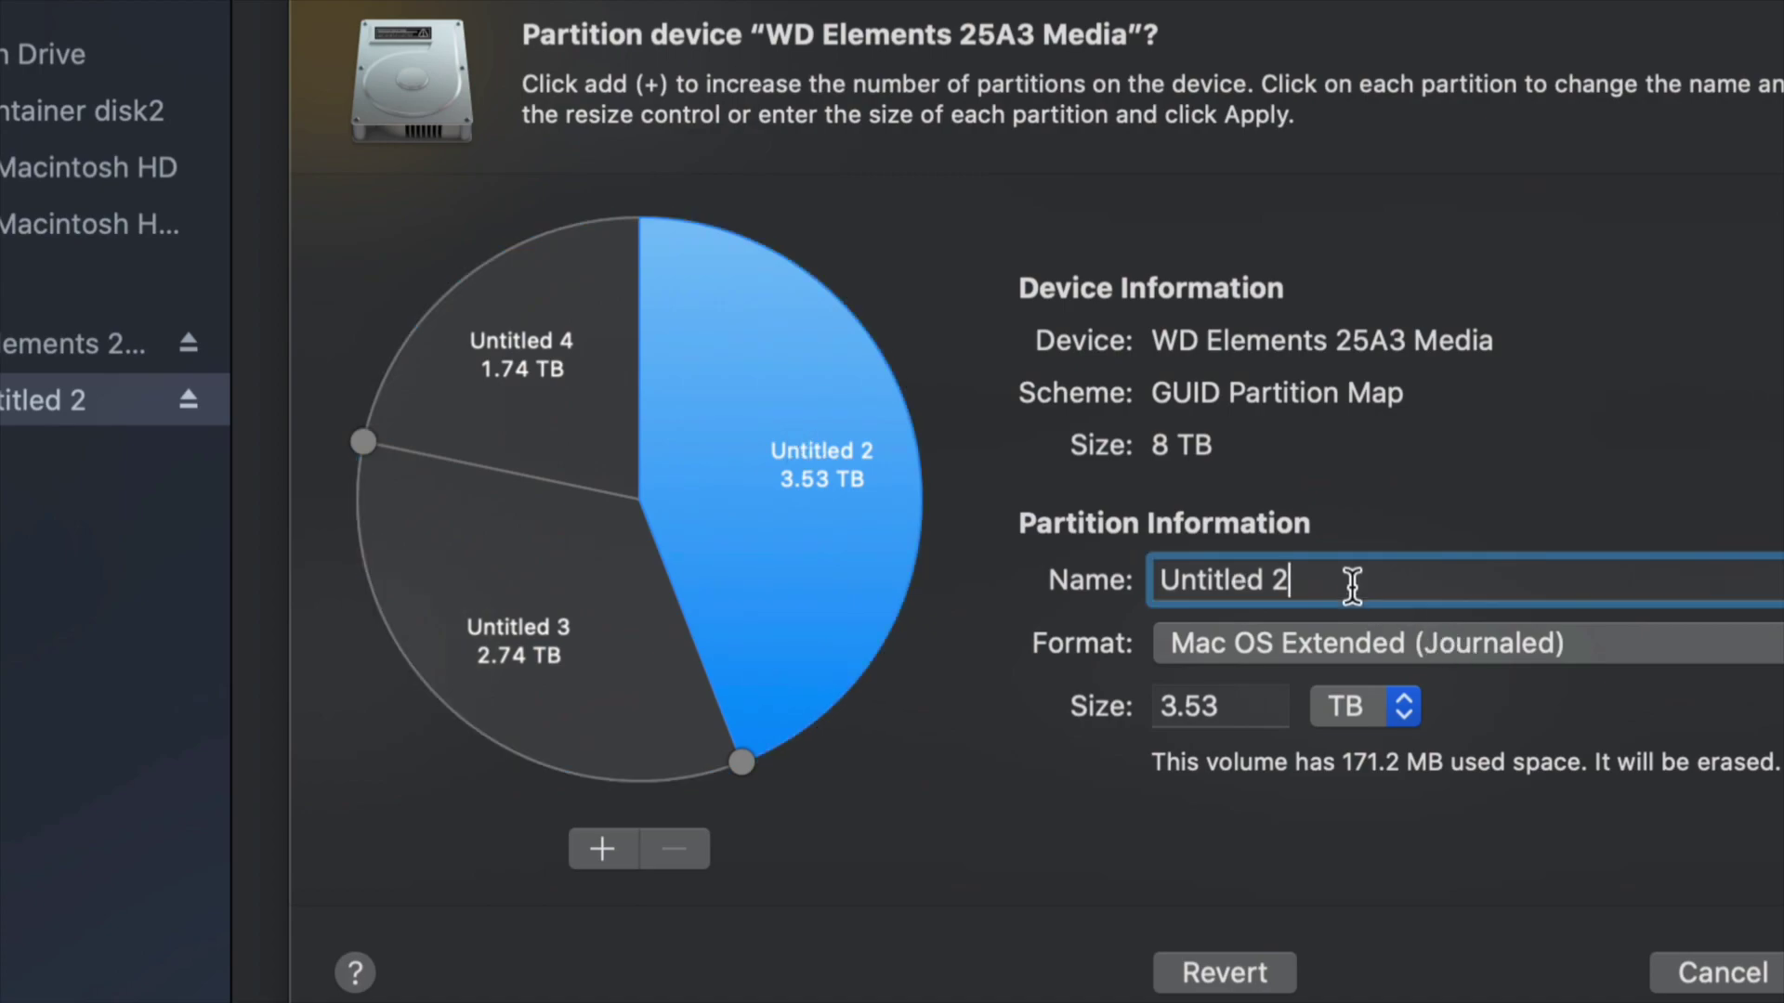
{"action": "key", "text": "super+a"}
{"action": "type", "text": "timemachn"}
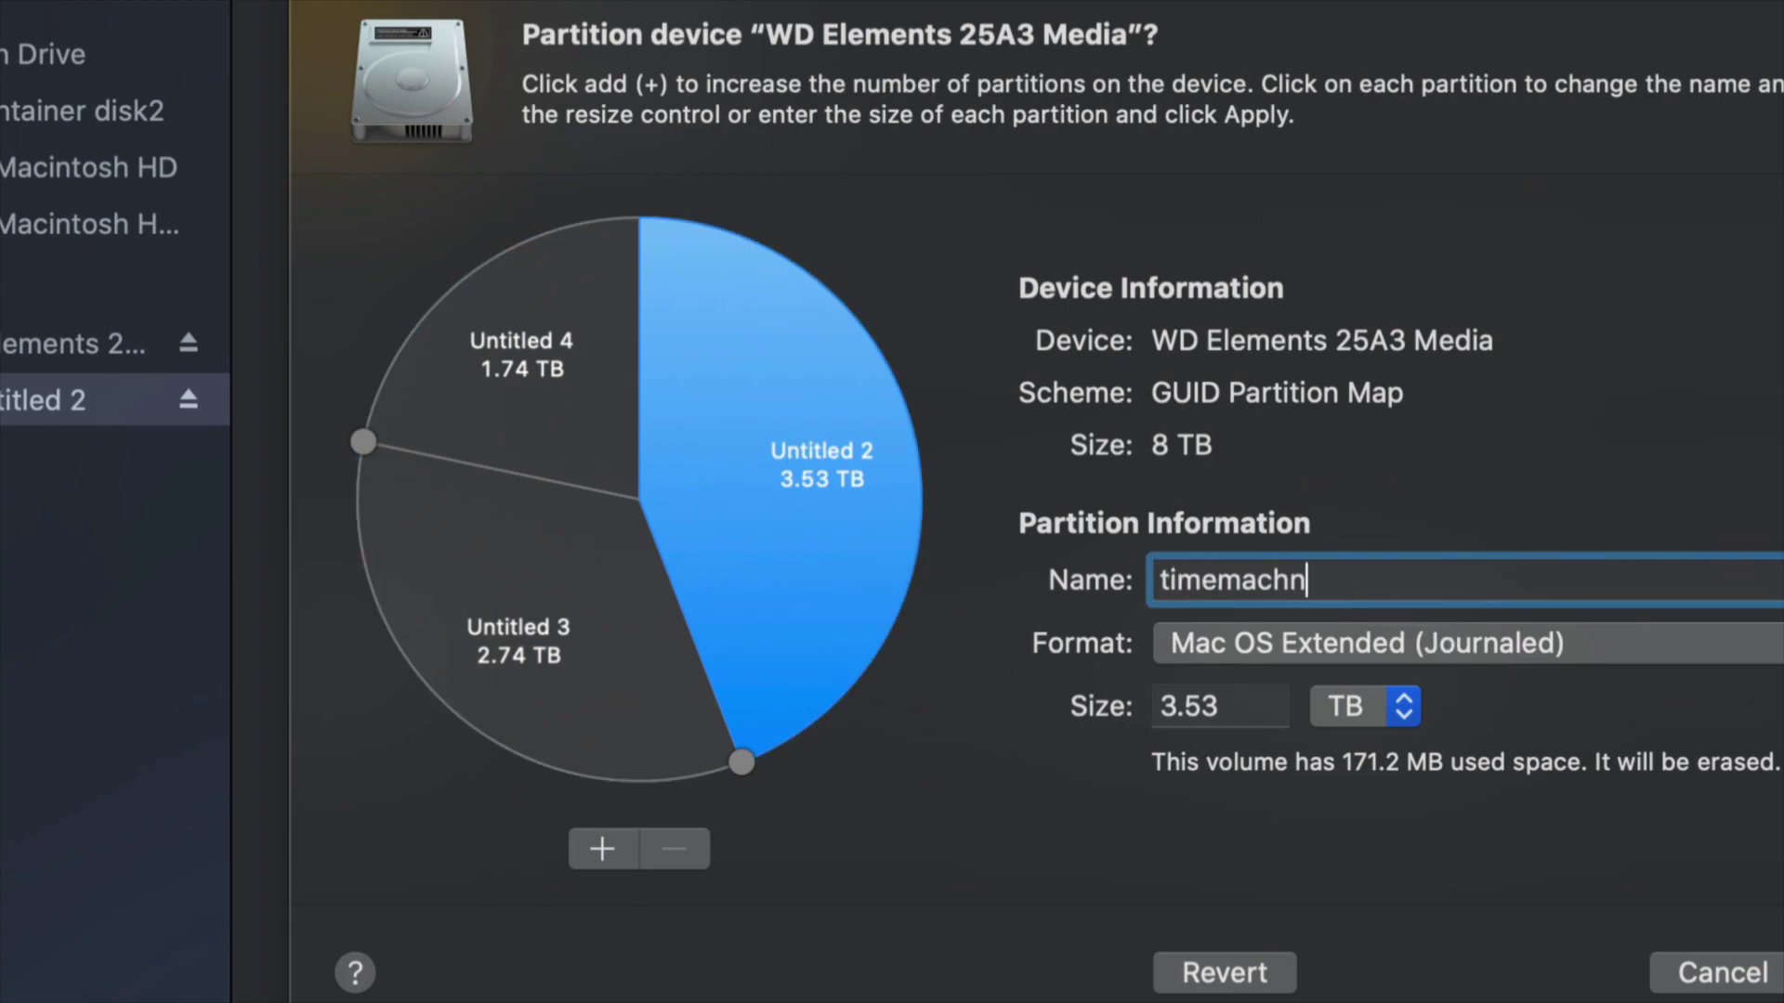
{"action": "key", "text": "BackSpace"}
{"action": "type", "text": "ine"}
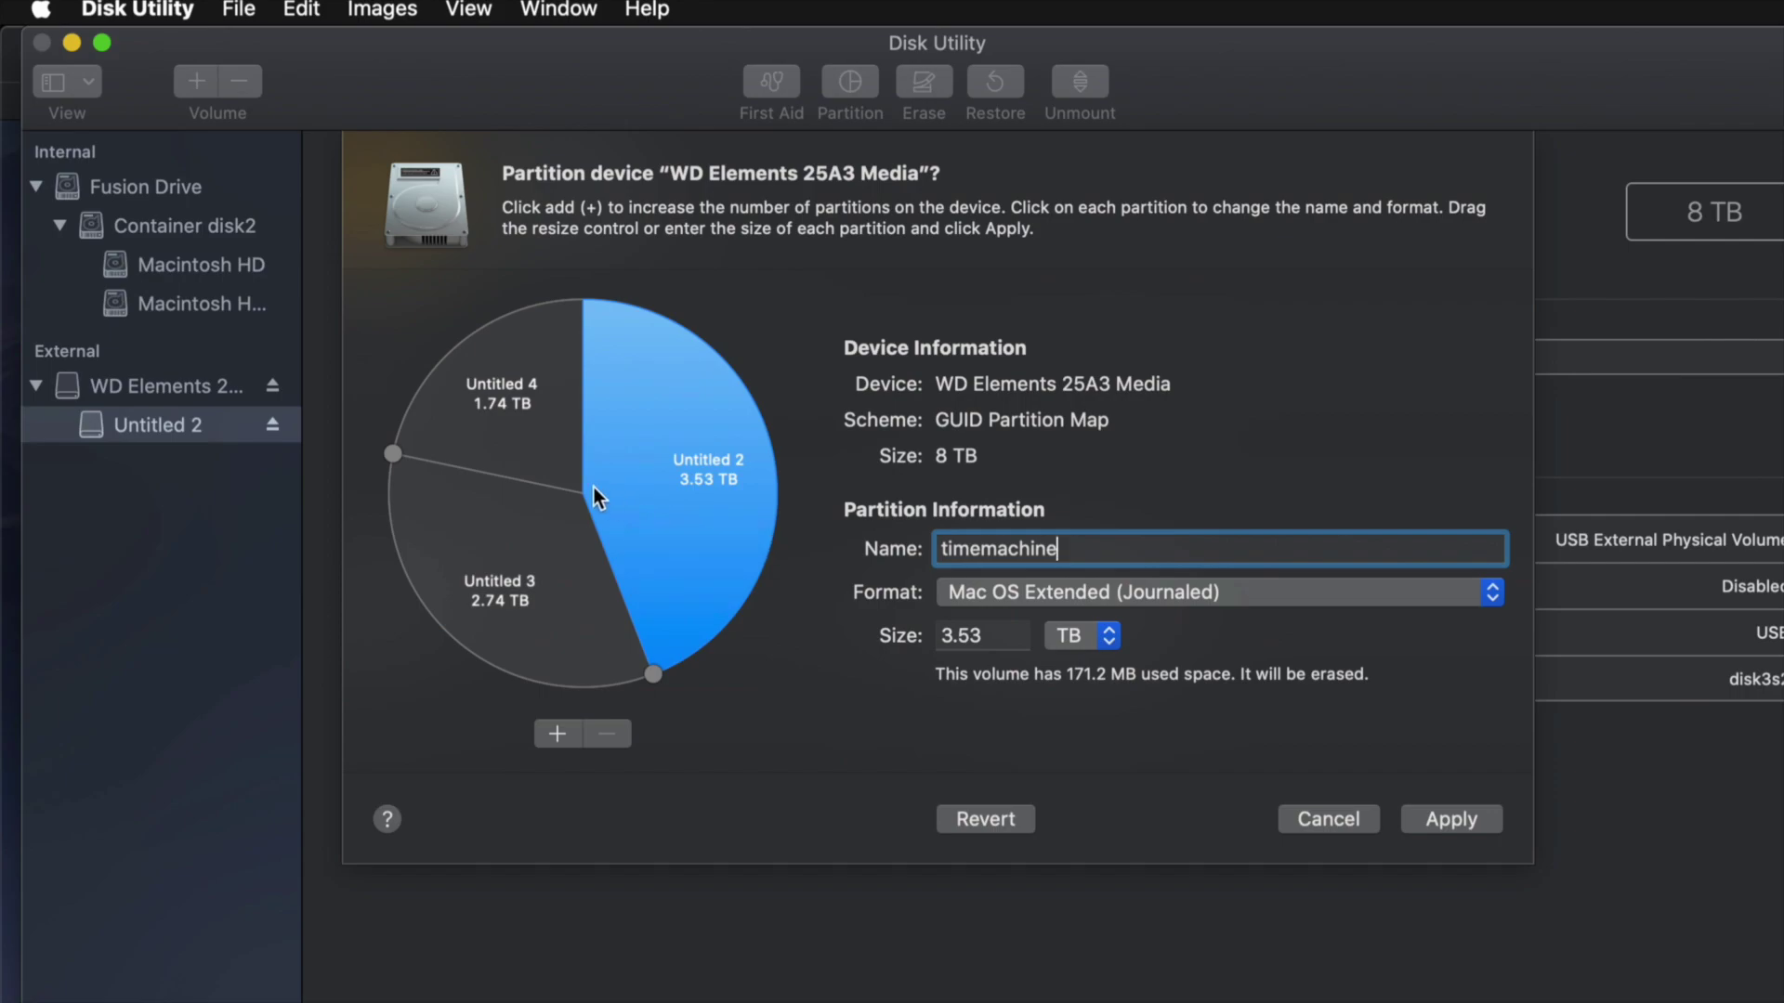
Step: Rename the Untitled 4 partition as pc and set its format to ExFAT
{"action": "left_click", "coordinate": [535, 394]}
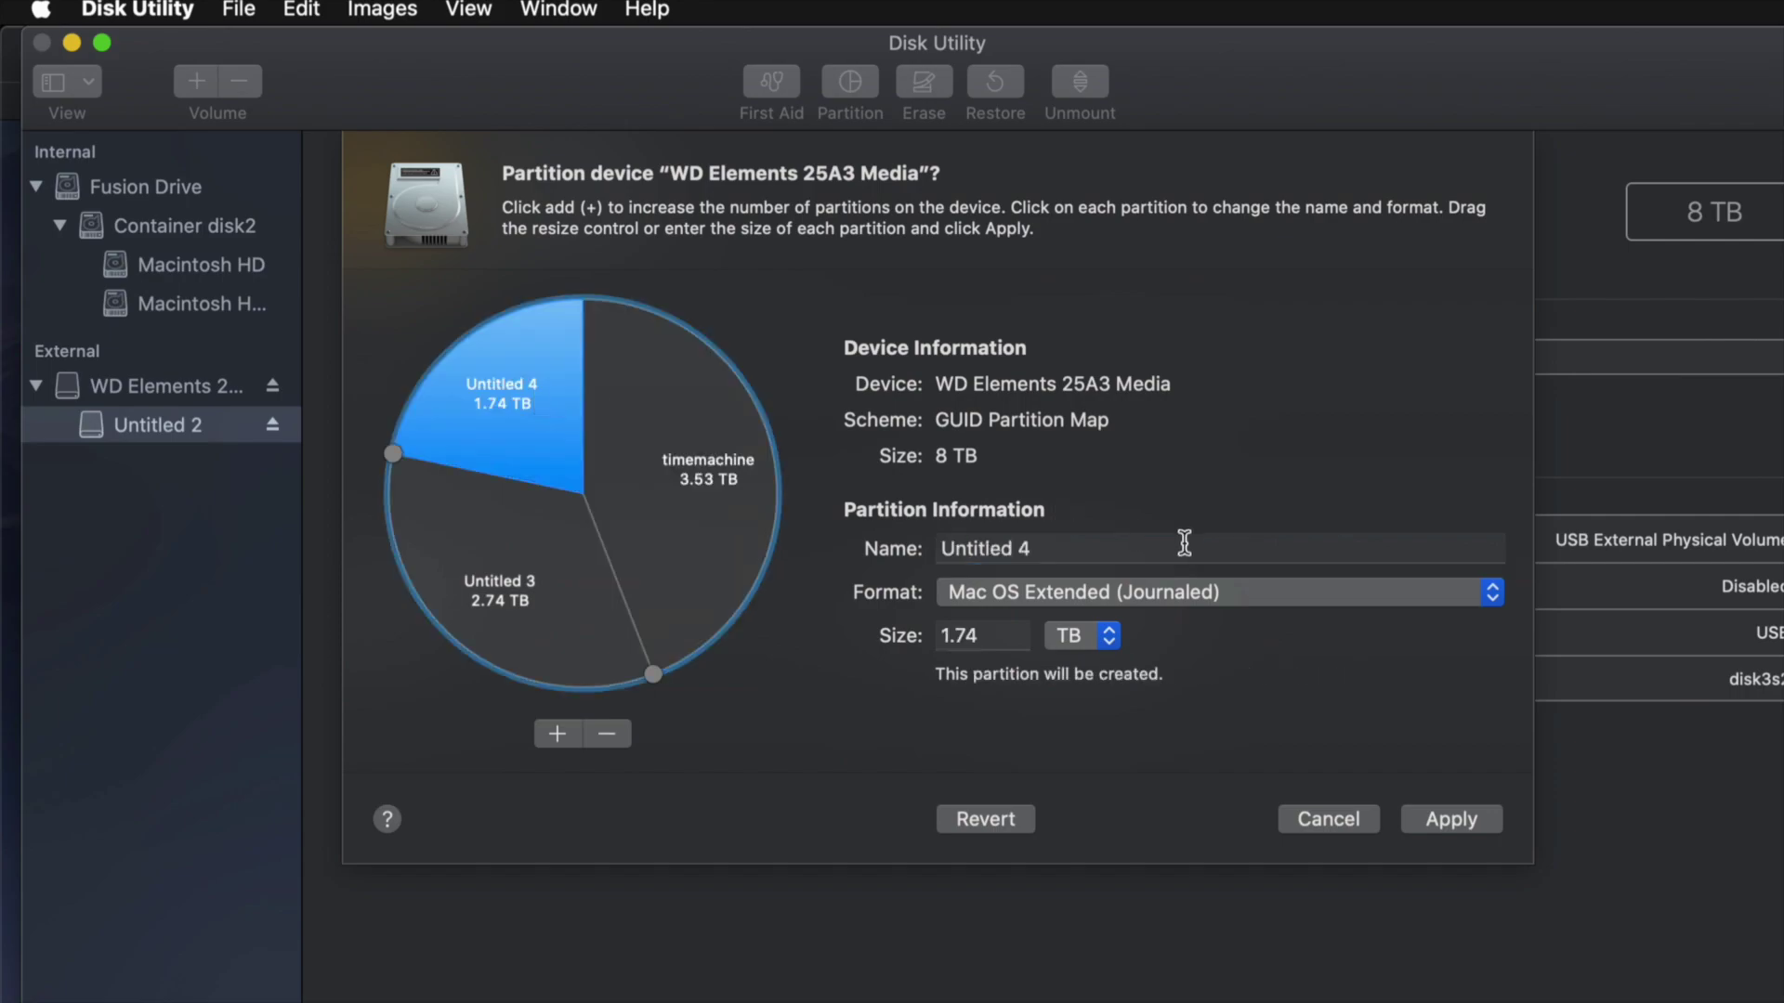
{"action": "left_click", "coordinate": [1077, 555]}
{"action": "key", "text": "super+a"}
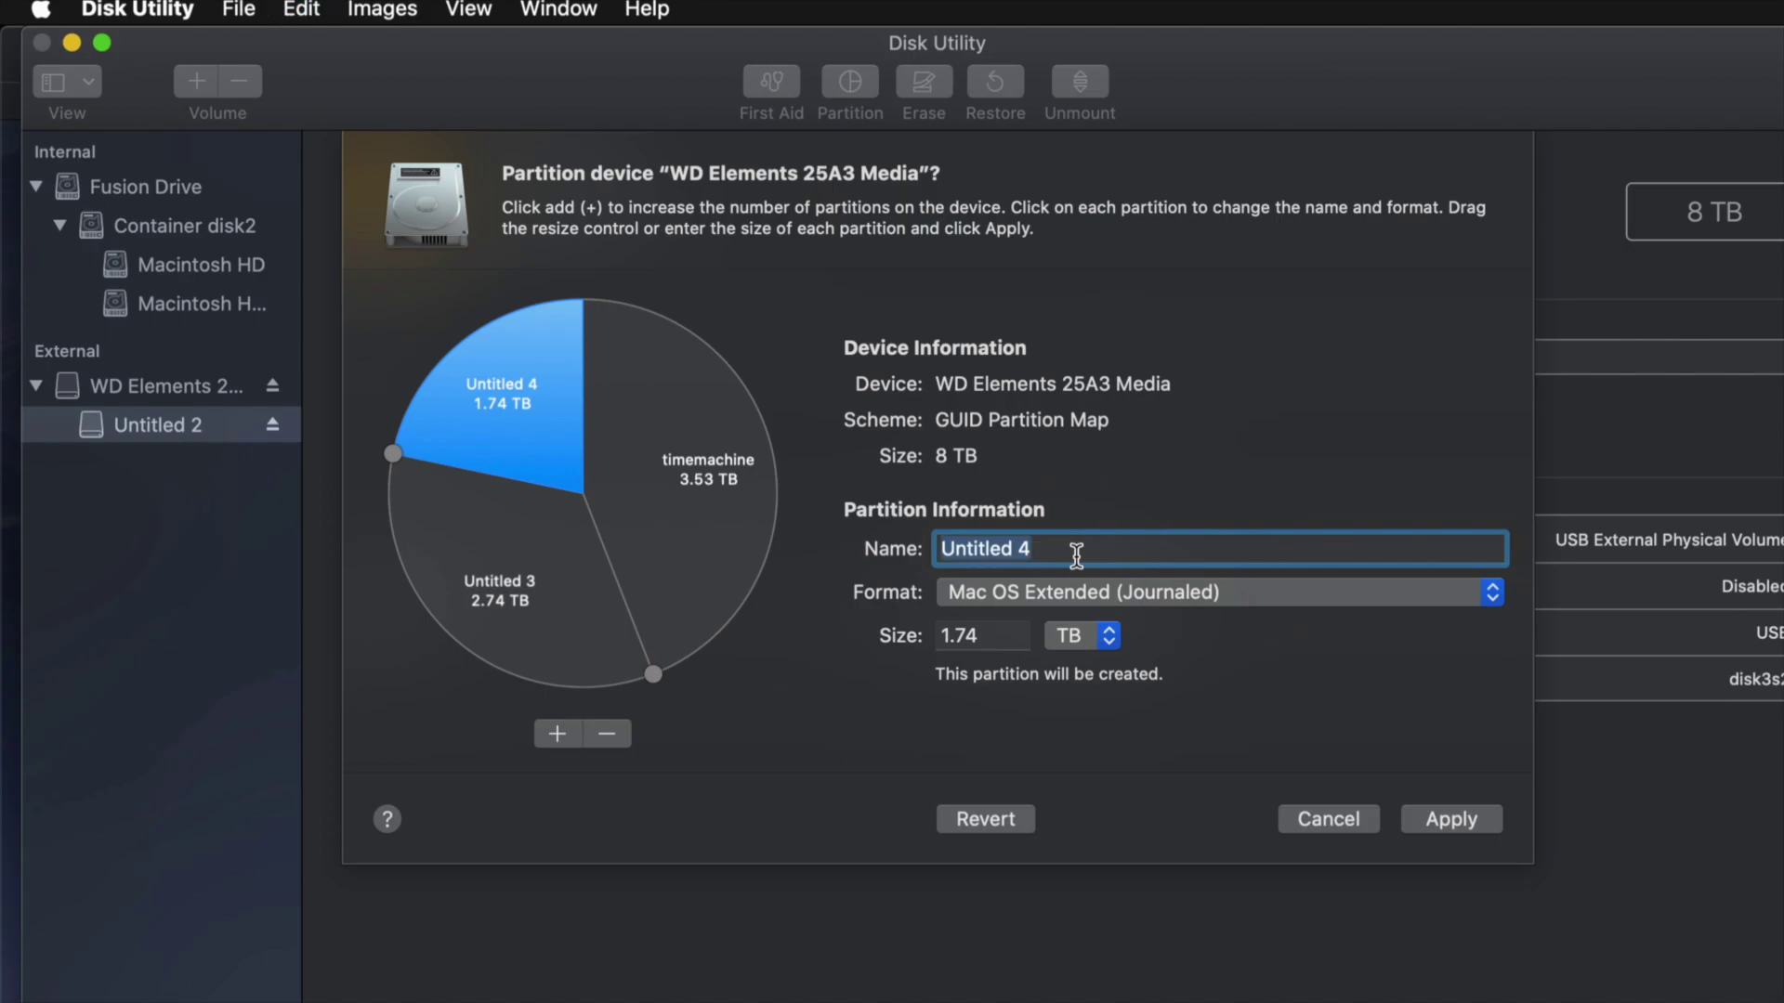
{"action": "type", "text": "pc"}
{"action": "left_click", "coordinate": [1173, 606]}
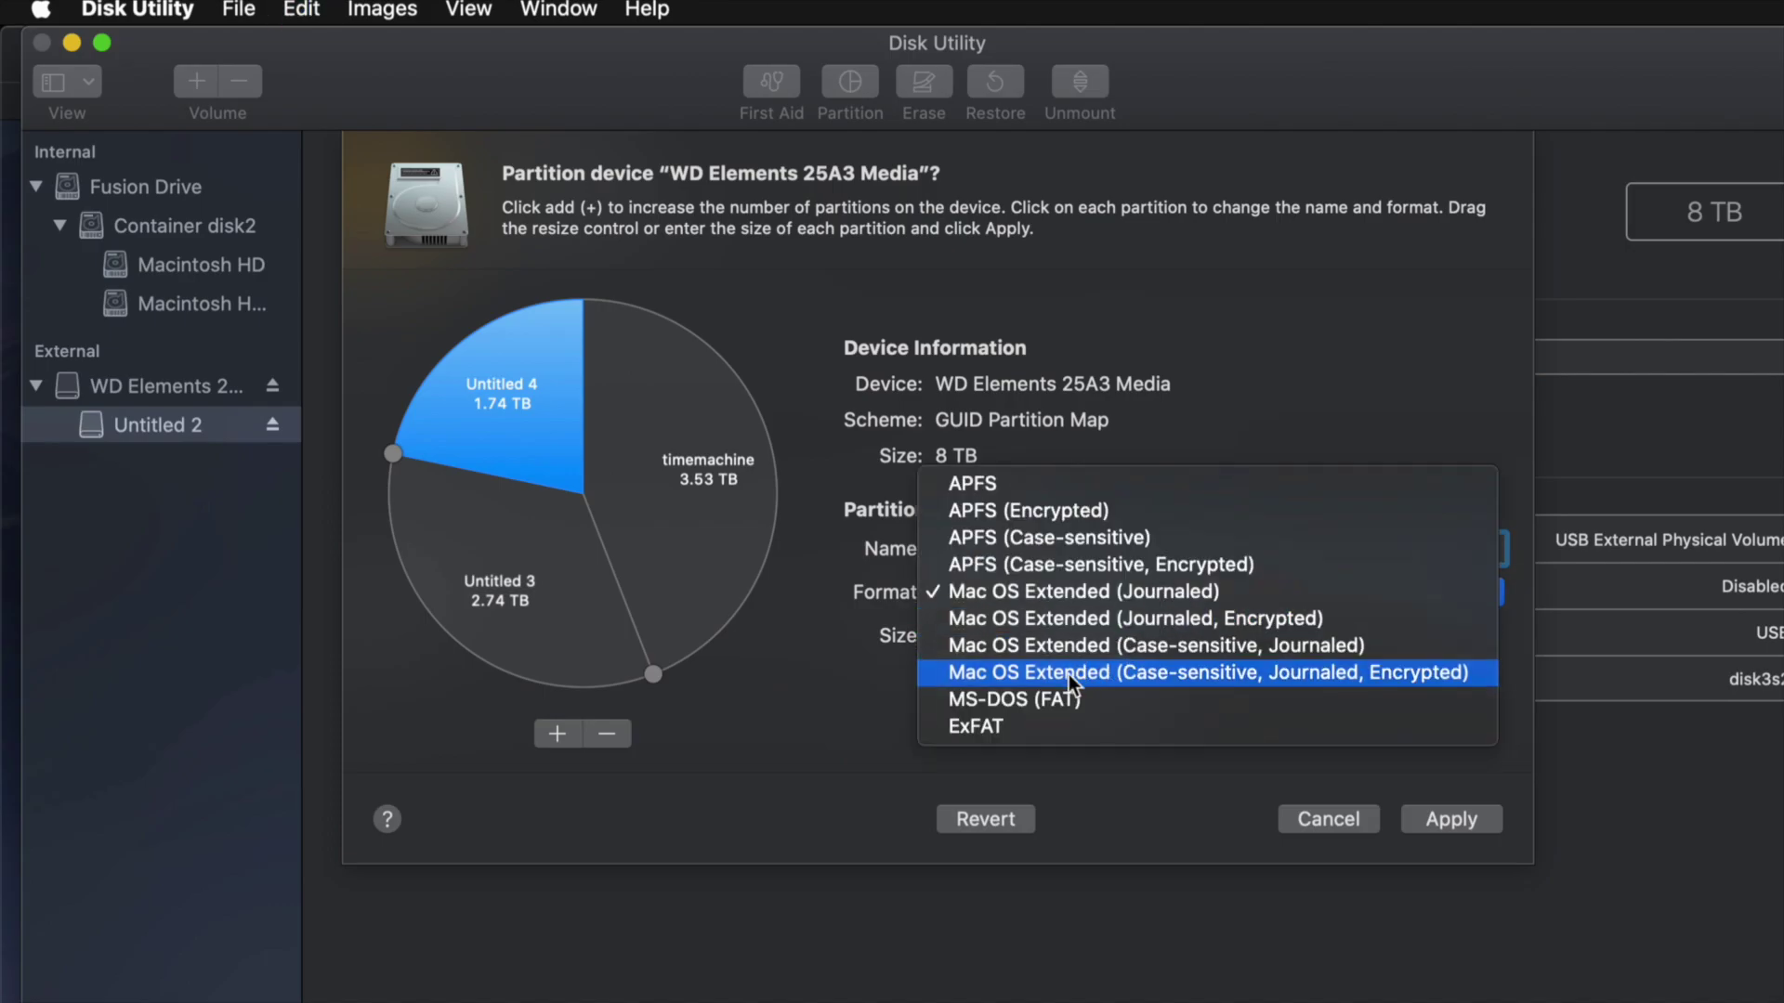
{"action": "left_click", "coordinate": [1005, 727]}
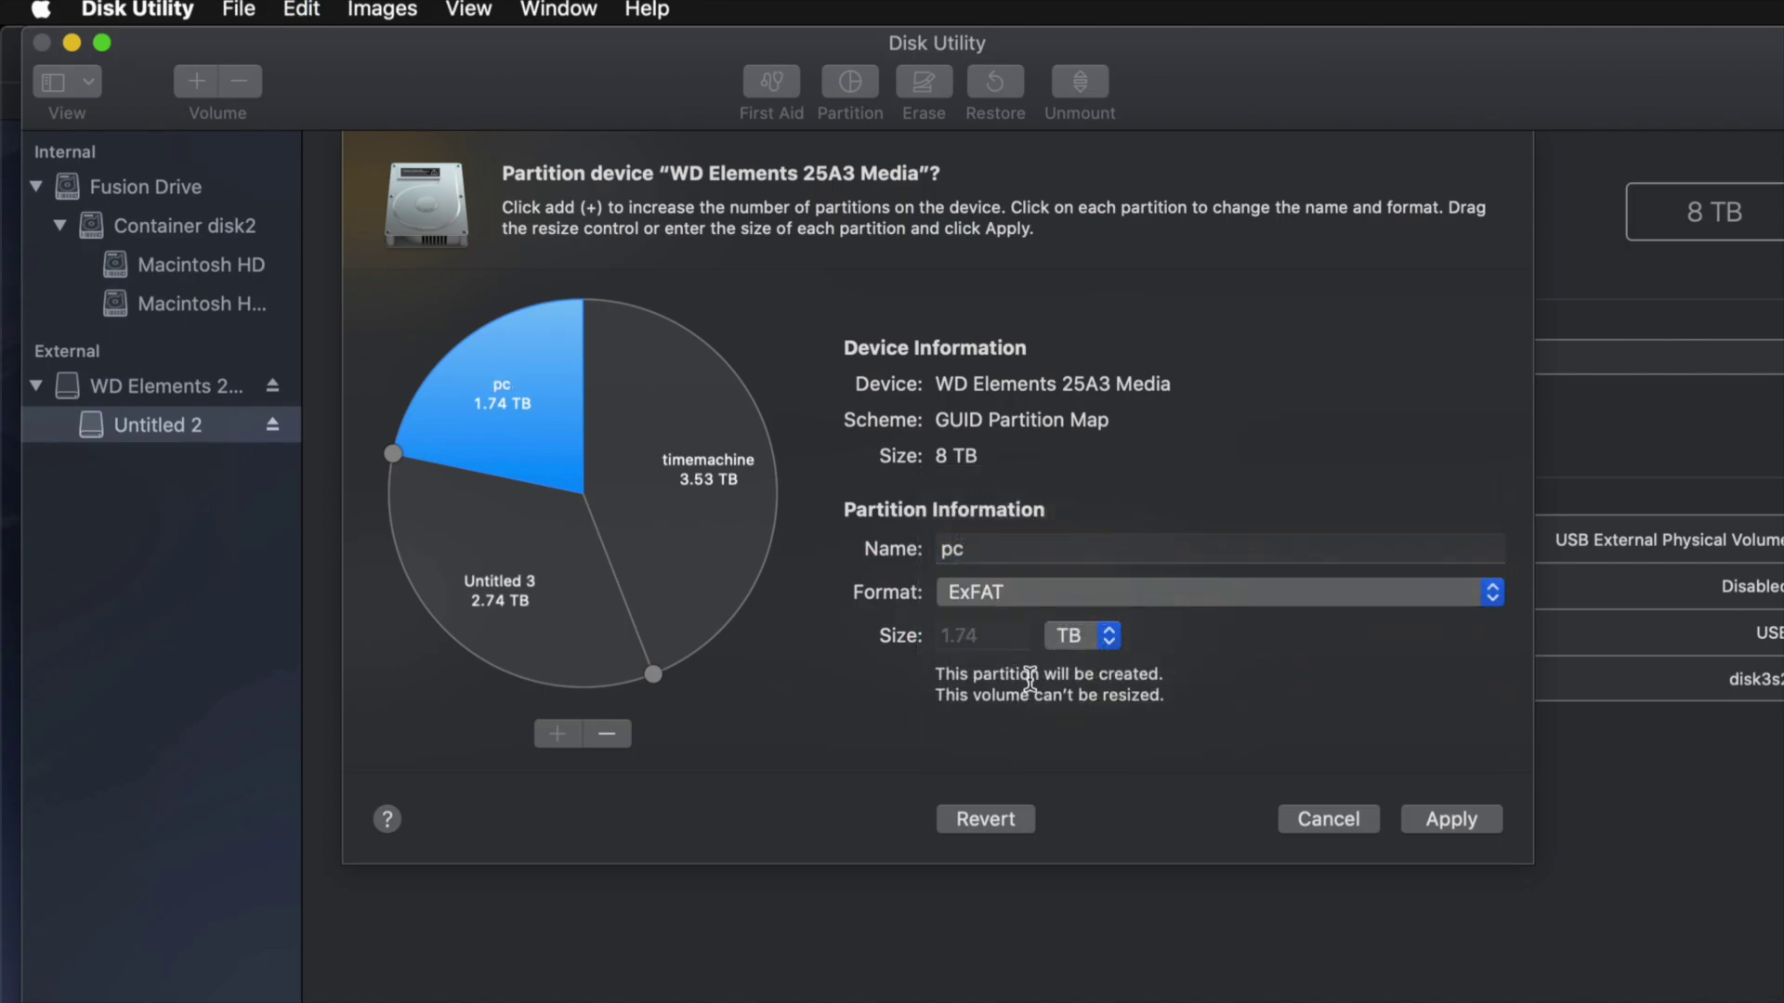
Step: Rename the Untitled 3 partition as mac
{"action": "left_click", "coordinate": [543, 613]}
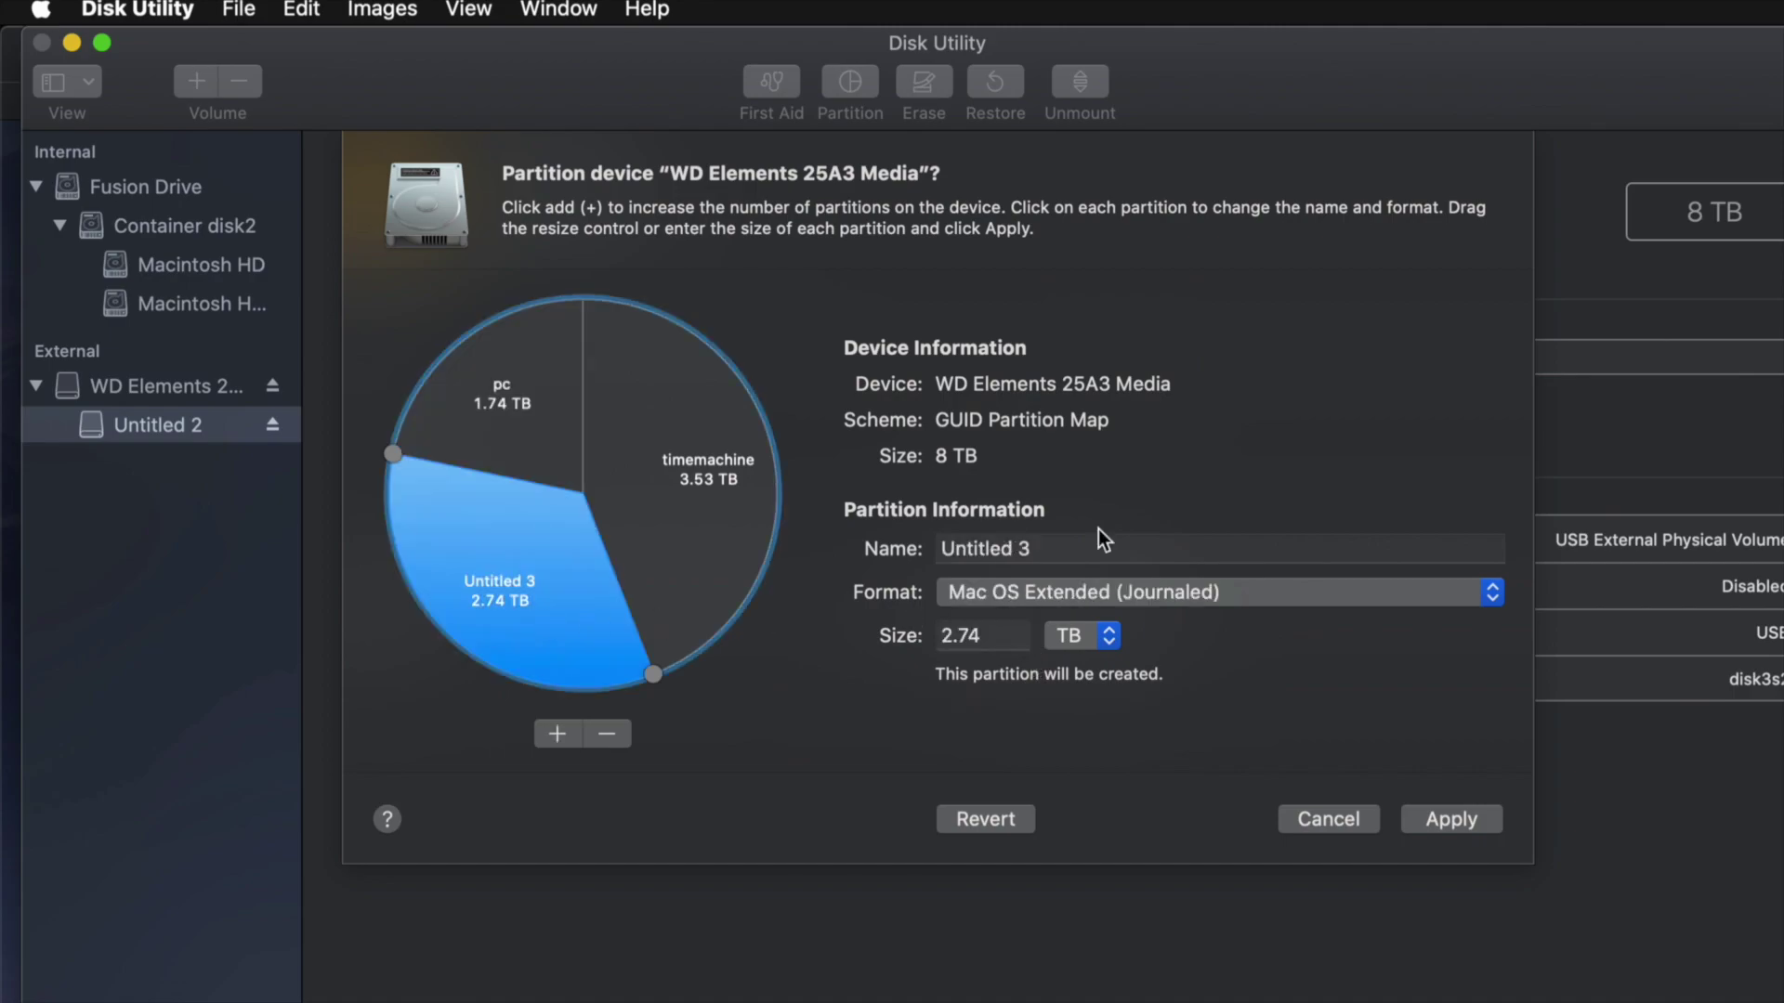
{"action": "left_click", "coordinate": [1137, 544]}
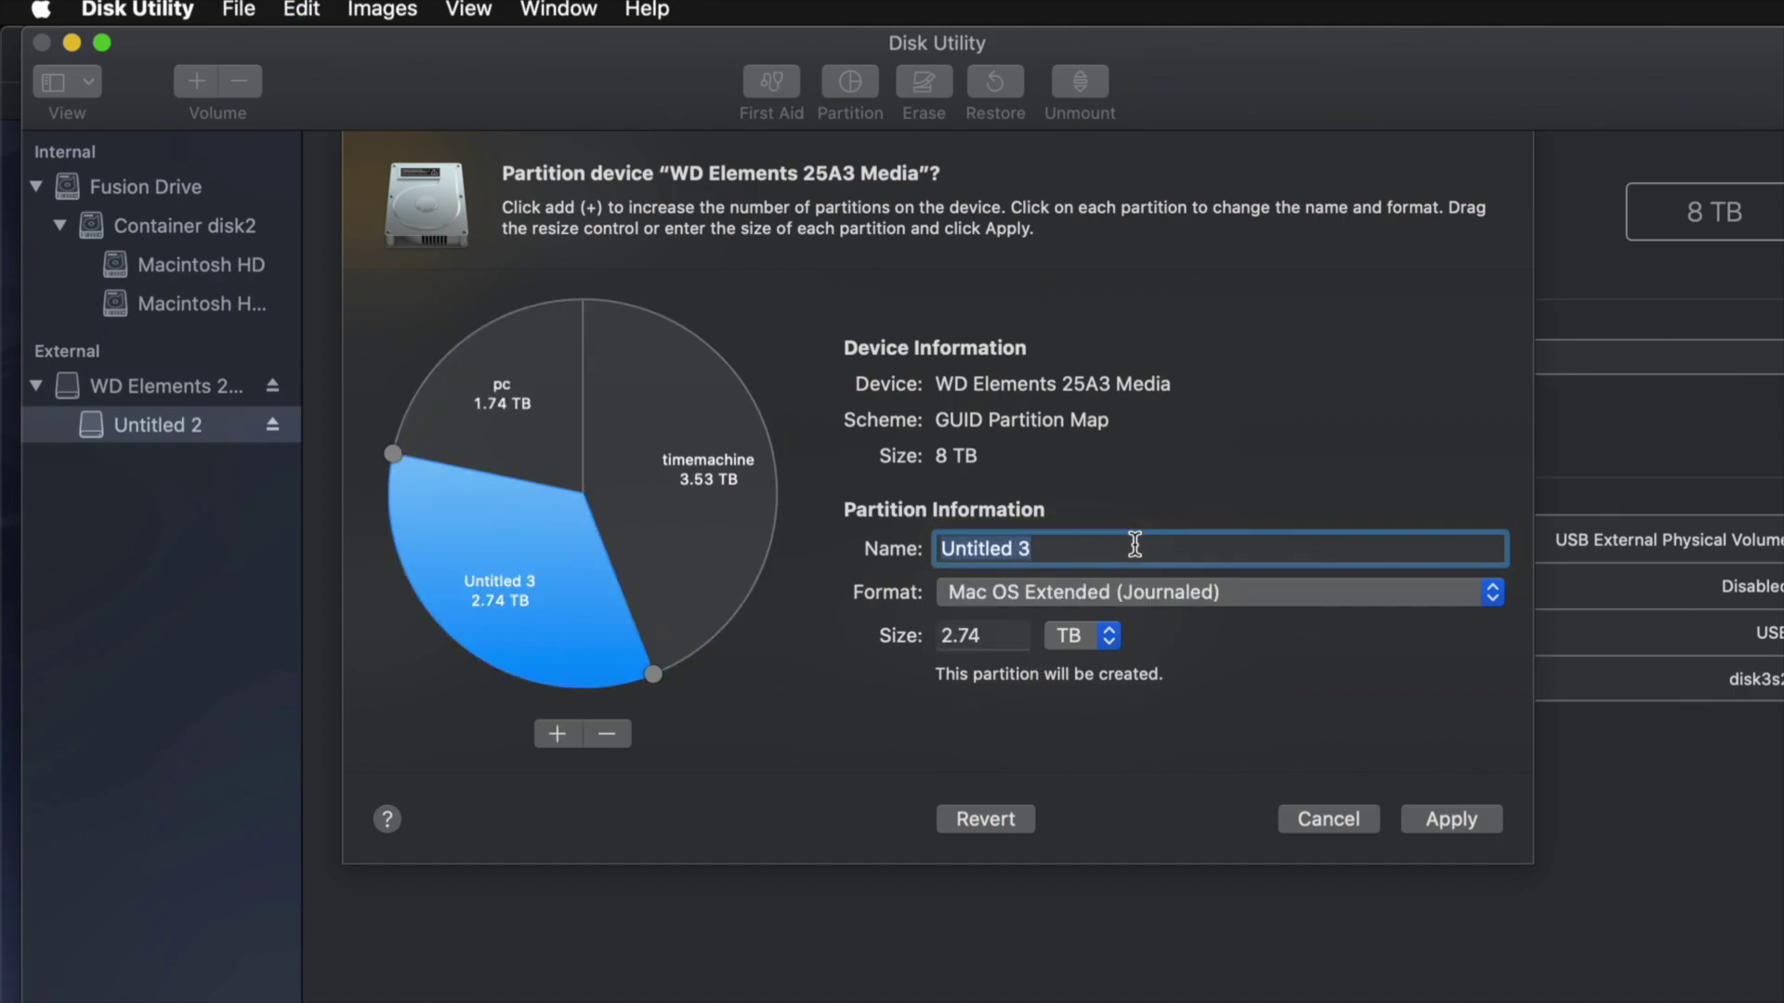
{"action": "type", "text": "mac"}
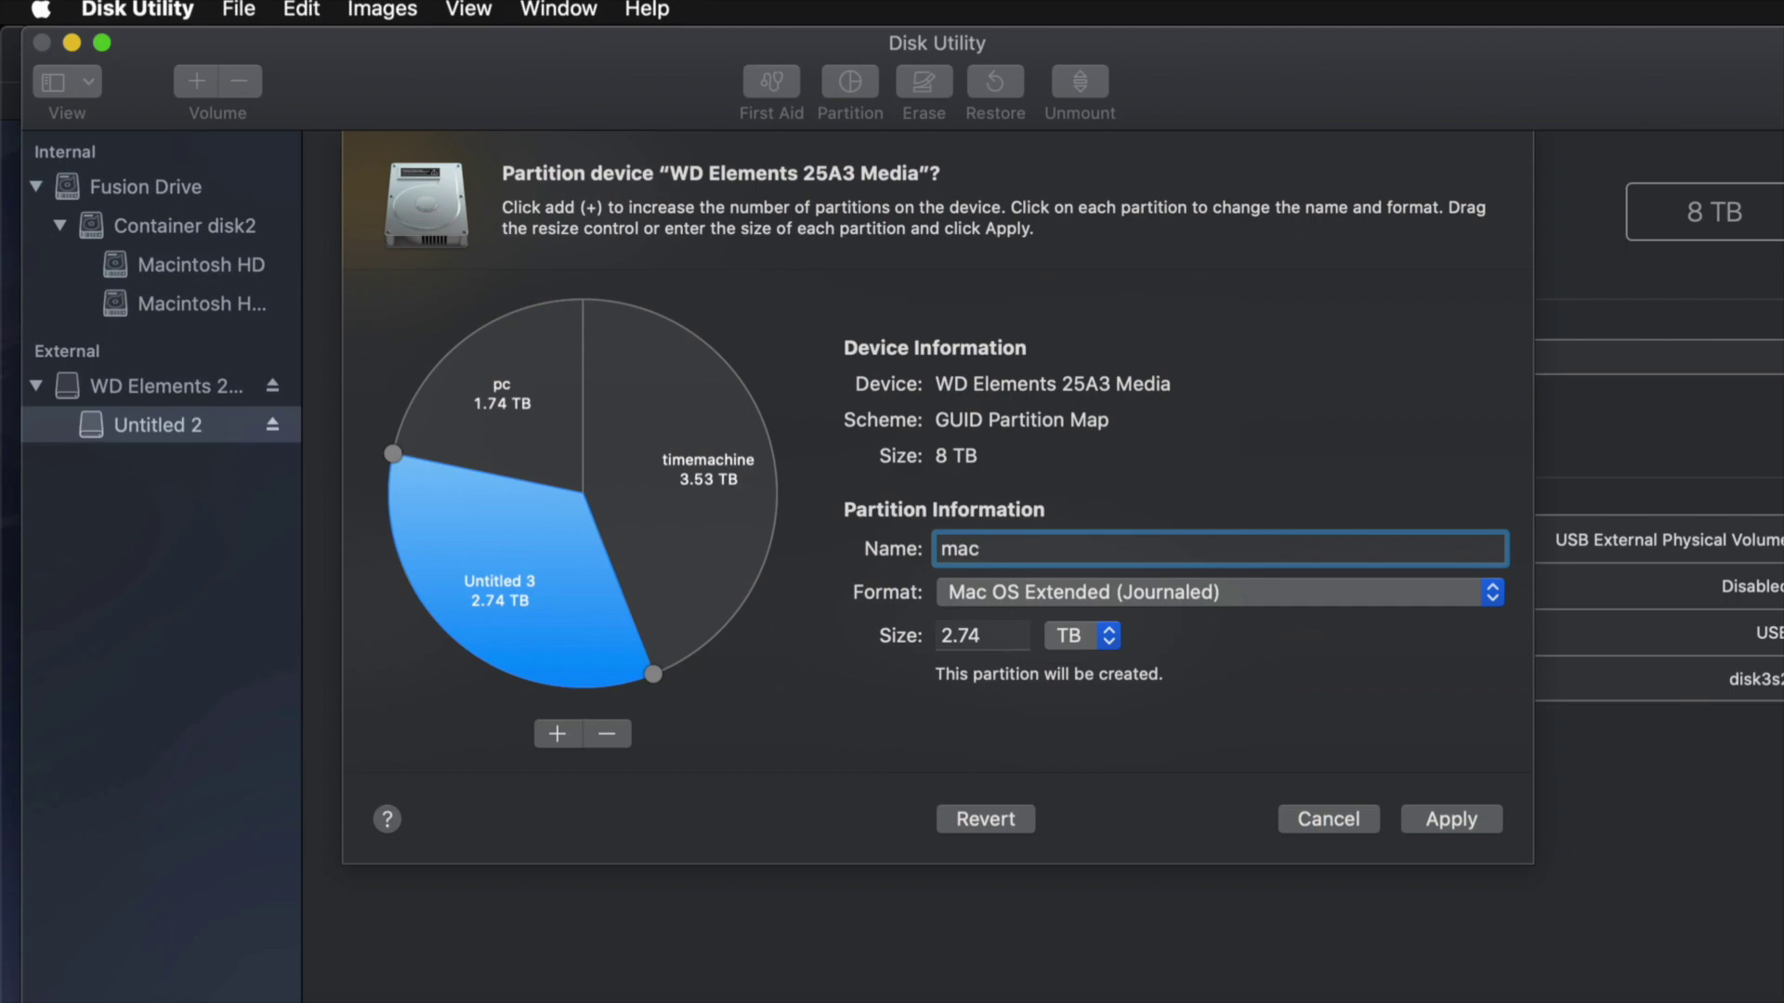
{"action": "left_click", "coordinate": [531, 583]}
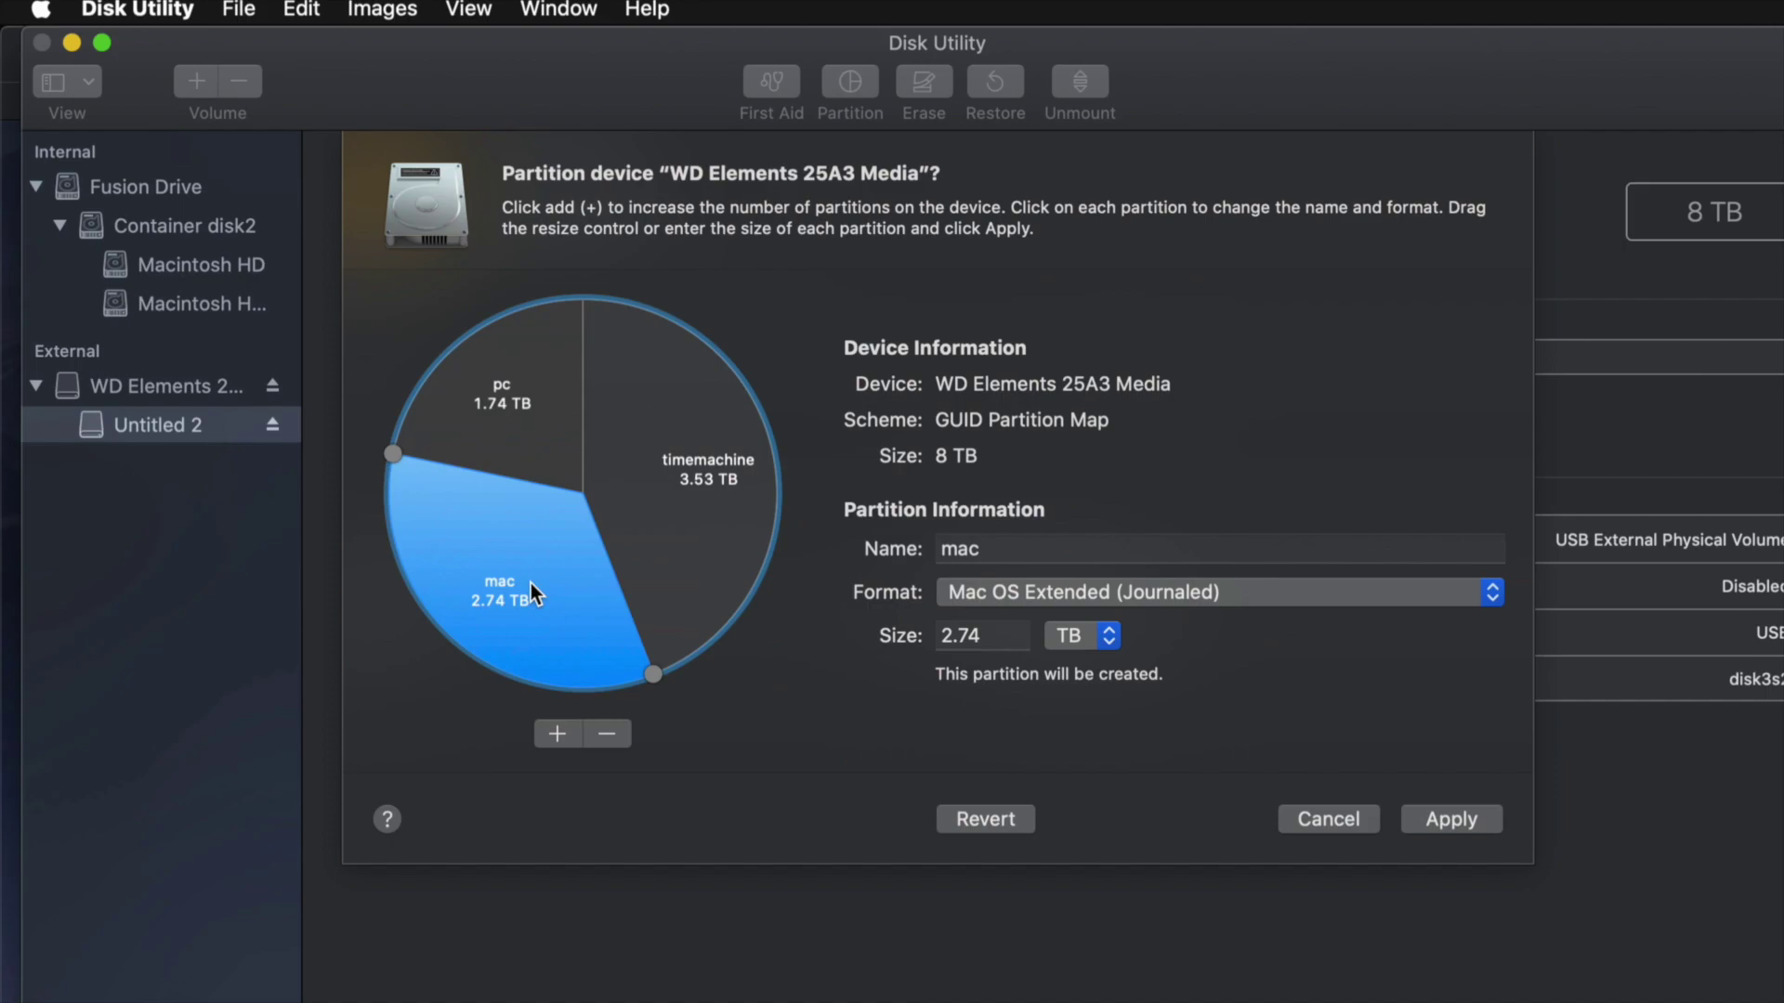
Step: Remove the mac partition and review the pc partition's format choices, keeping ExFAT
{"action": "left_click", "coordinate": [609, 734]}
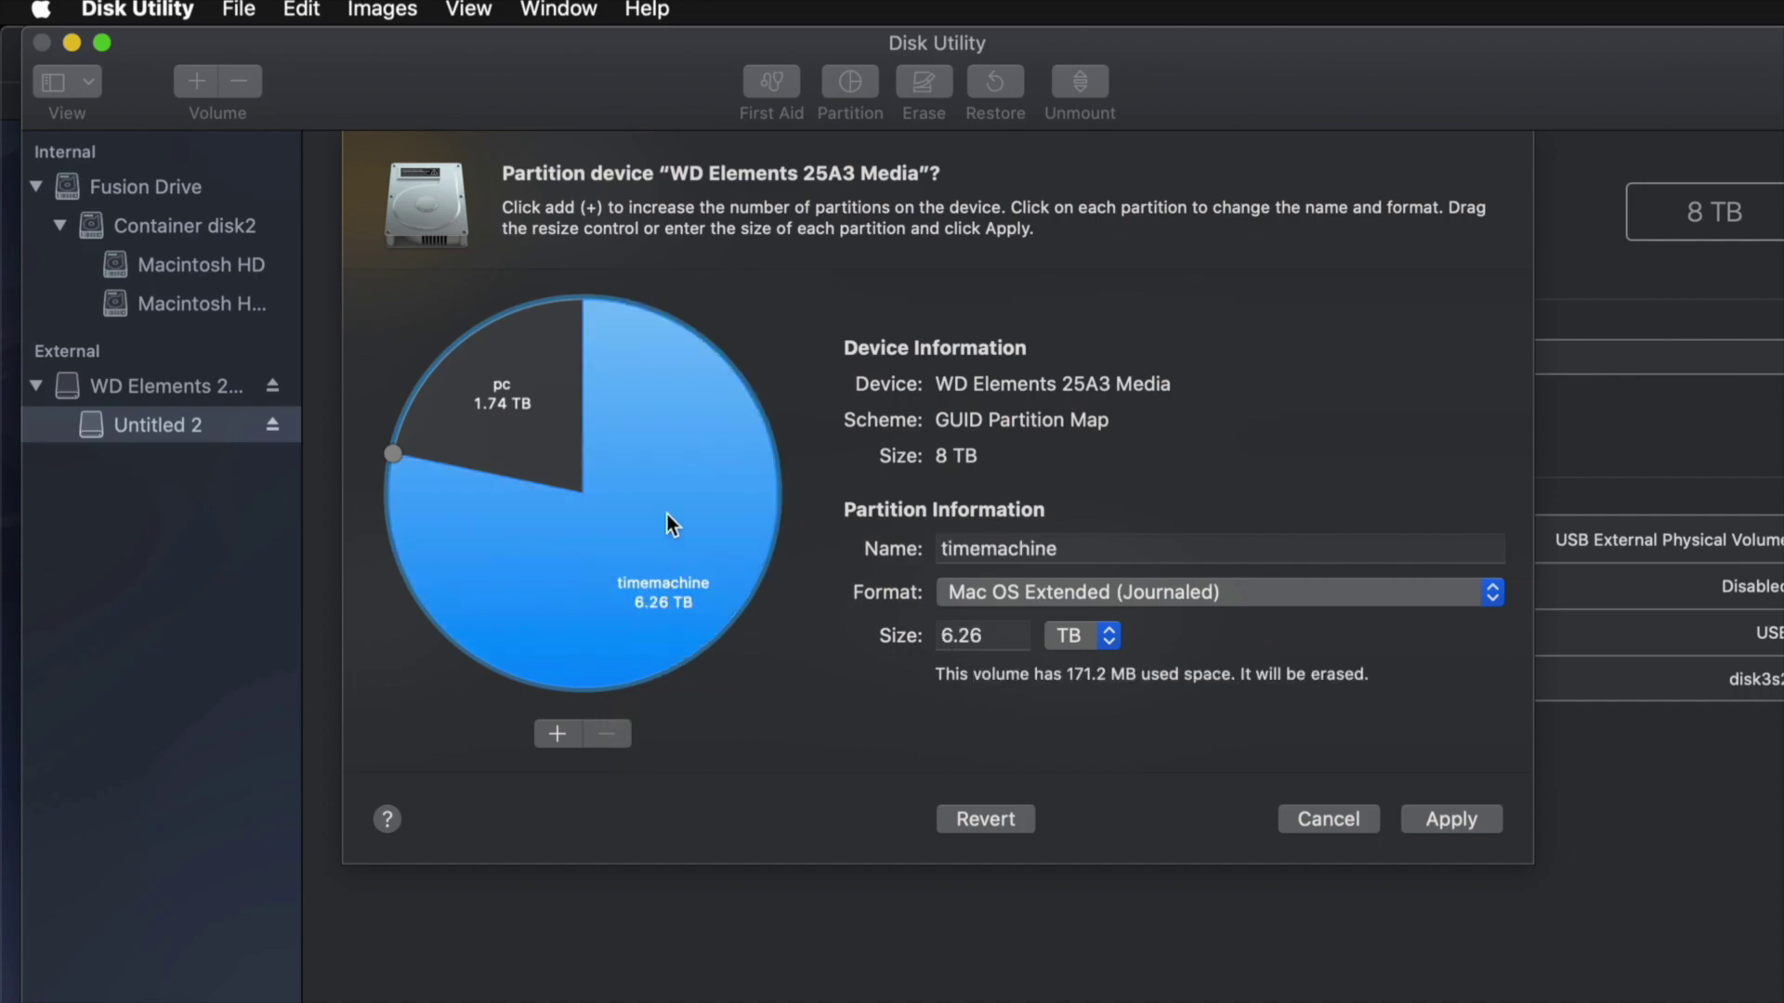
{"action": "left_click", "coordinate": [509, 437]}
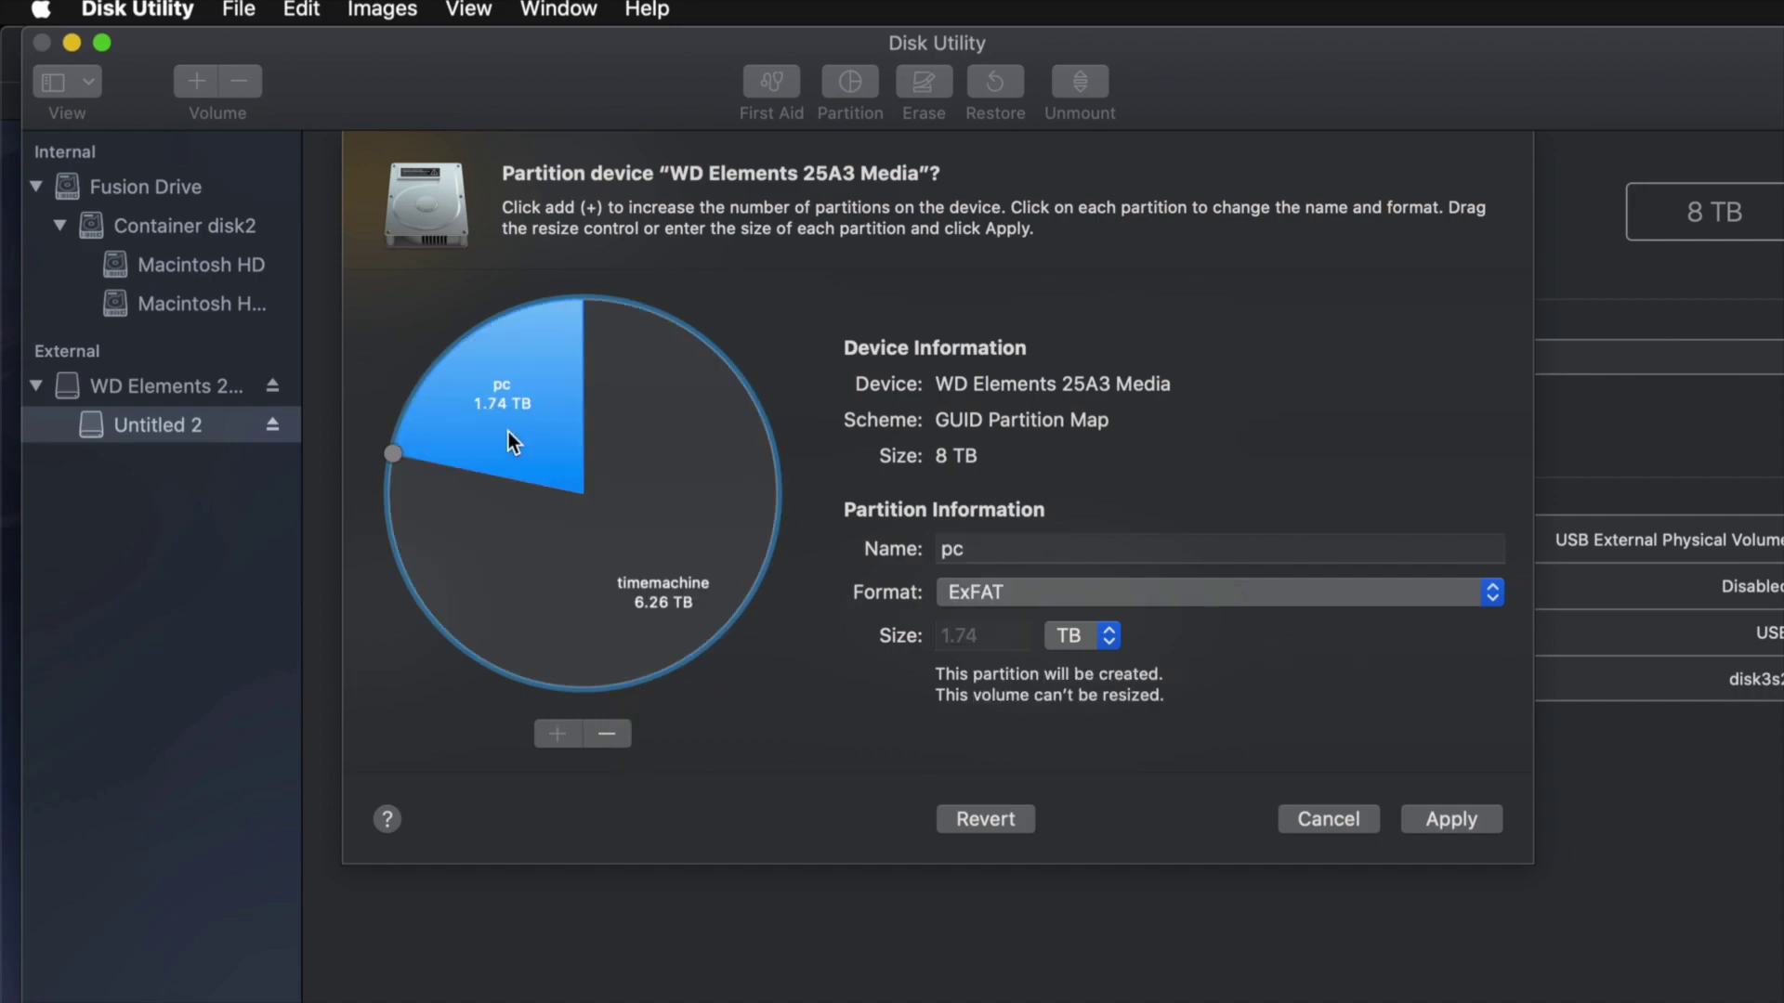
{"action": "left_click", "coordinate": [1050, 594]}
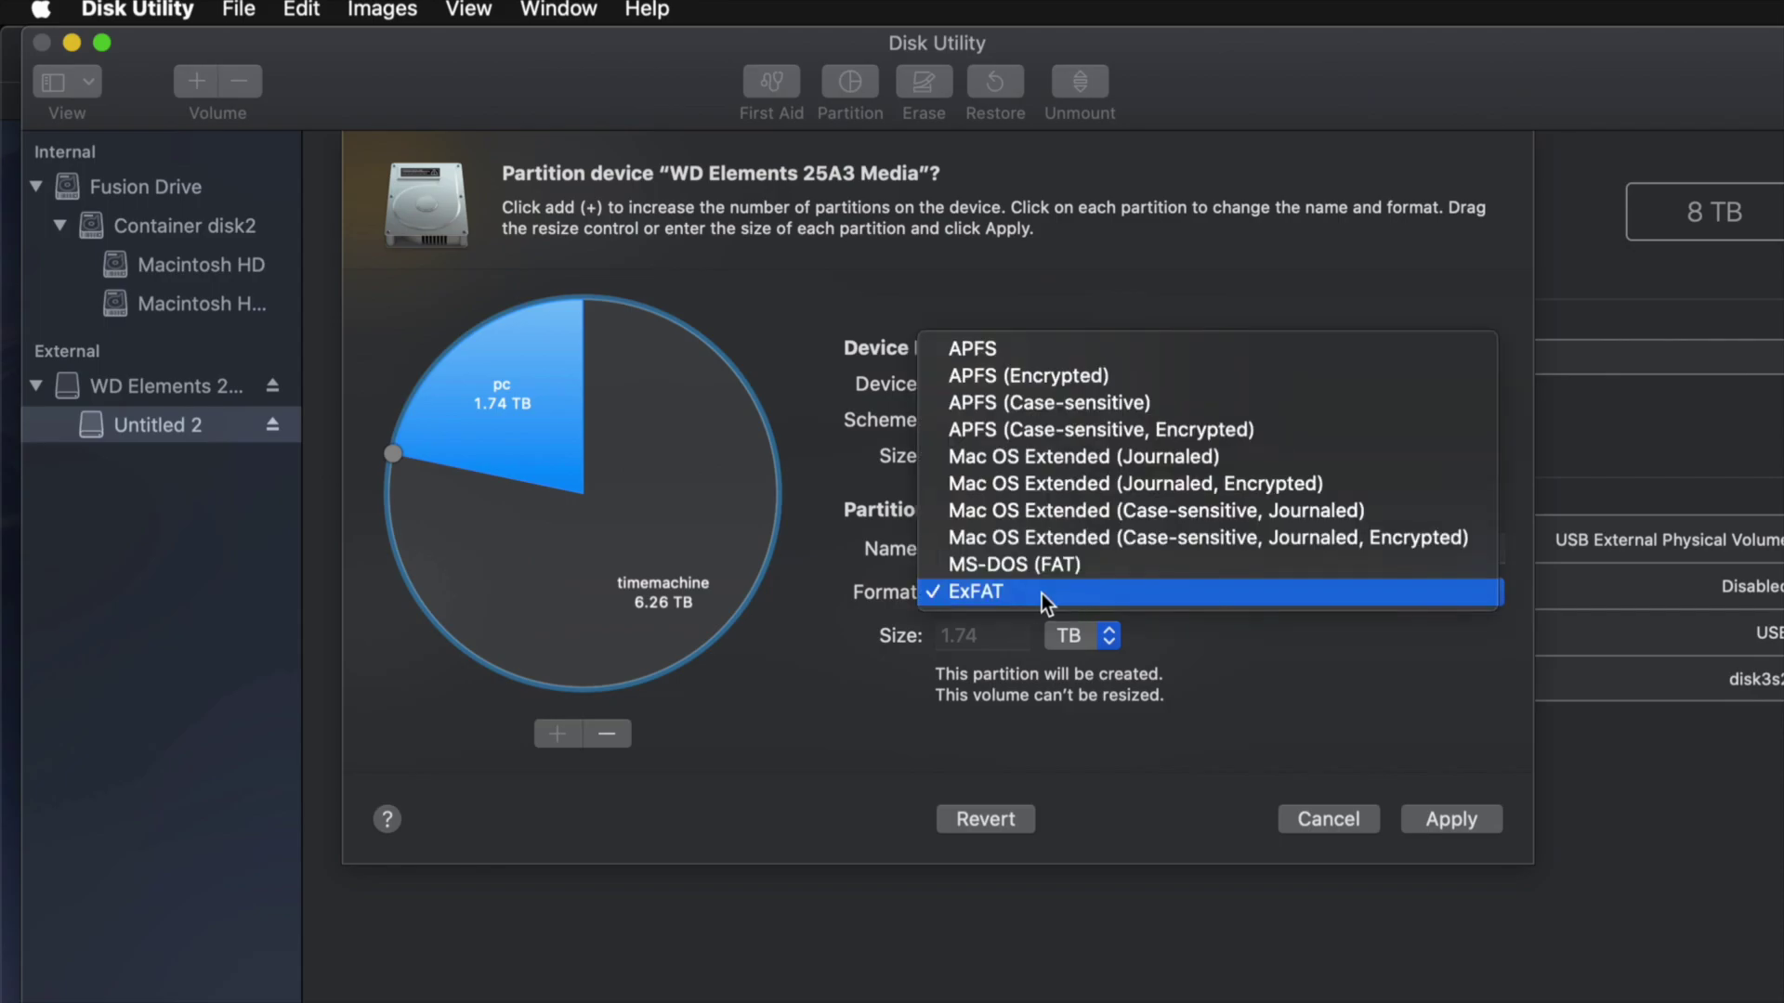
{"action": "left_click", "coordinate": [1016, 593]}
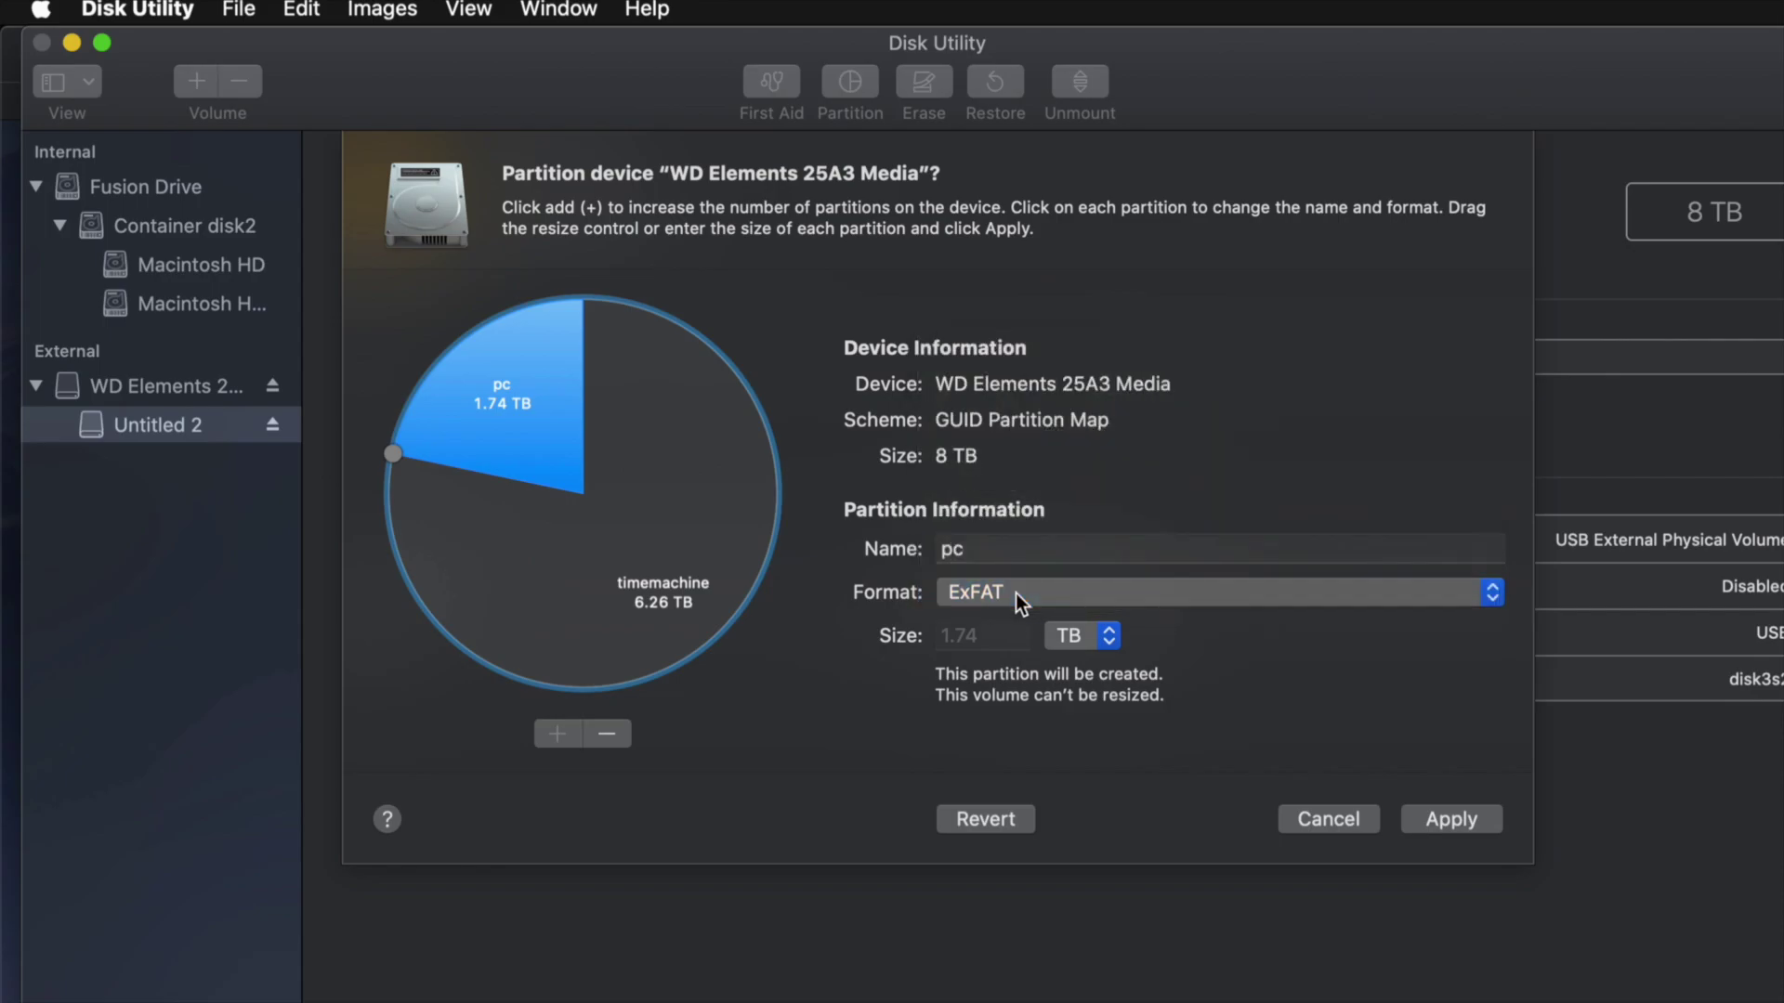
{"action": "left_click", "coordinate": [738, 513]}
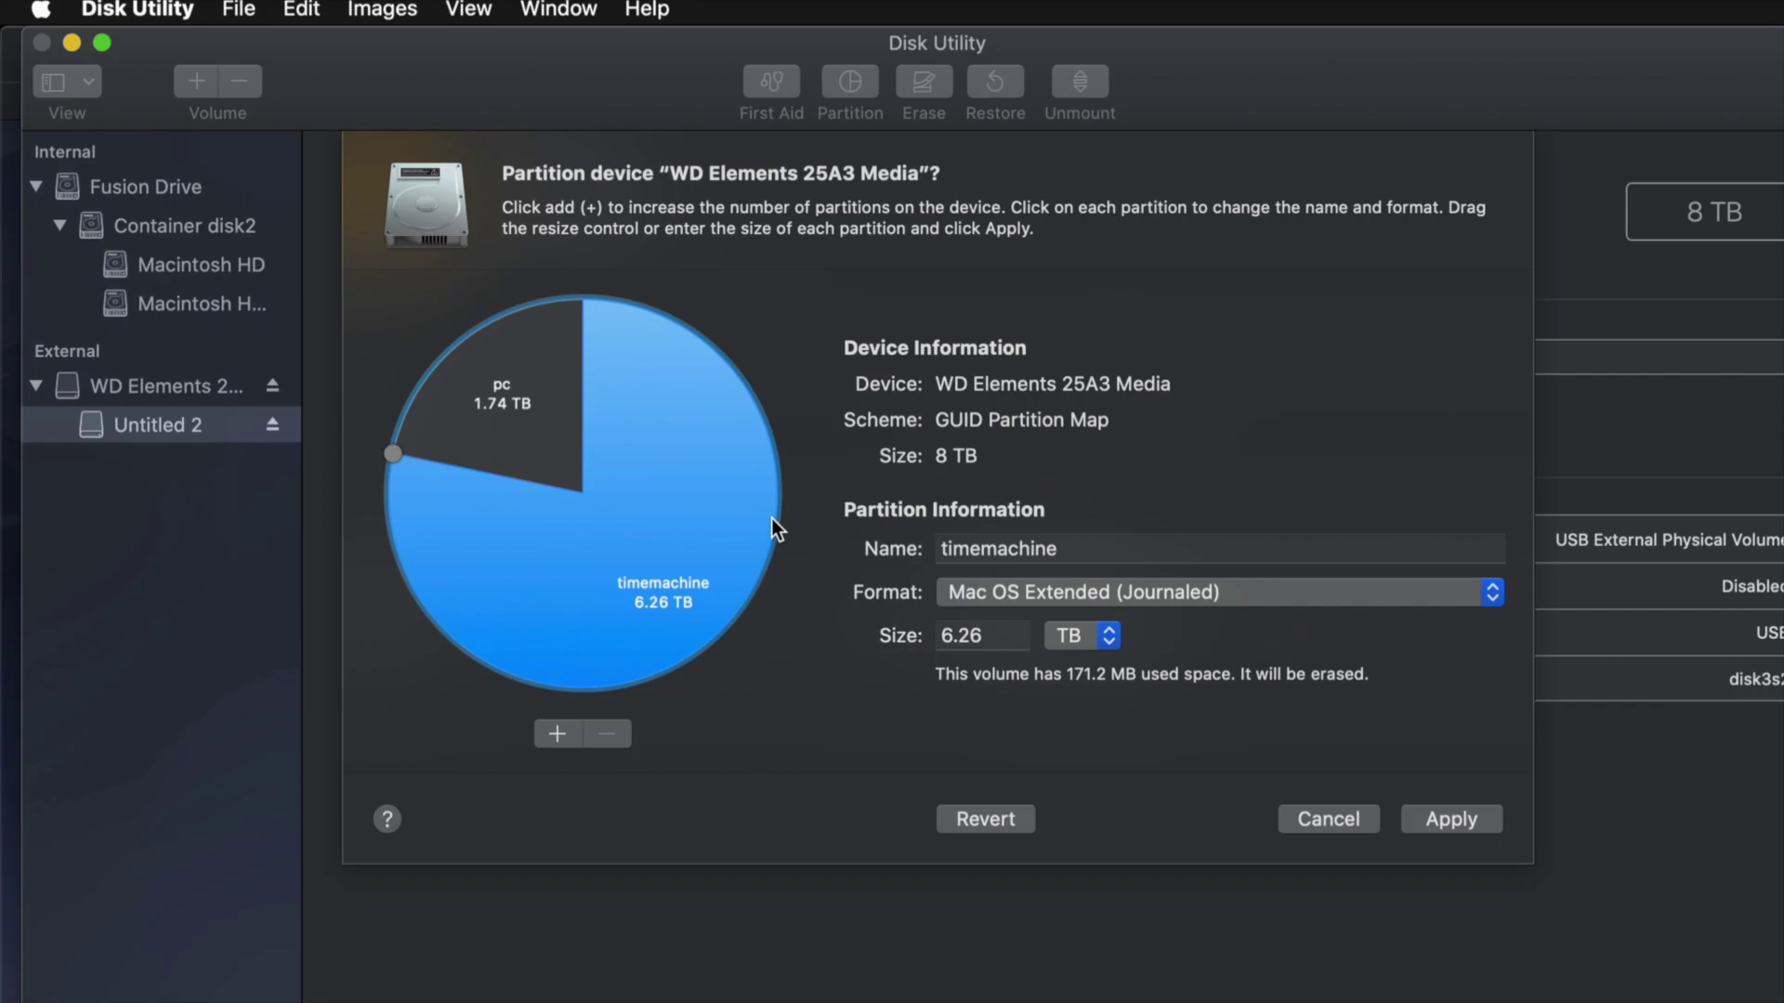
Step: Apply the partition changes to the WD Elements drive, dismiss the completion report and view the new volumes' details
{"action": "left_click", "coordinate": [1468, 823]}
{"action": "left_click", "coordinate": [1167, 576]}
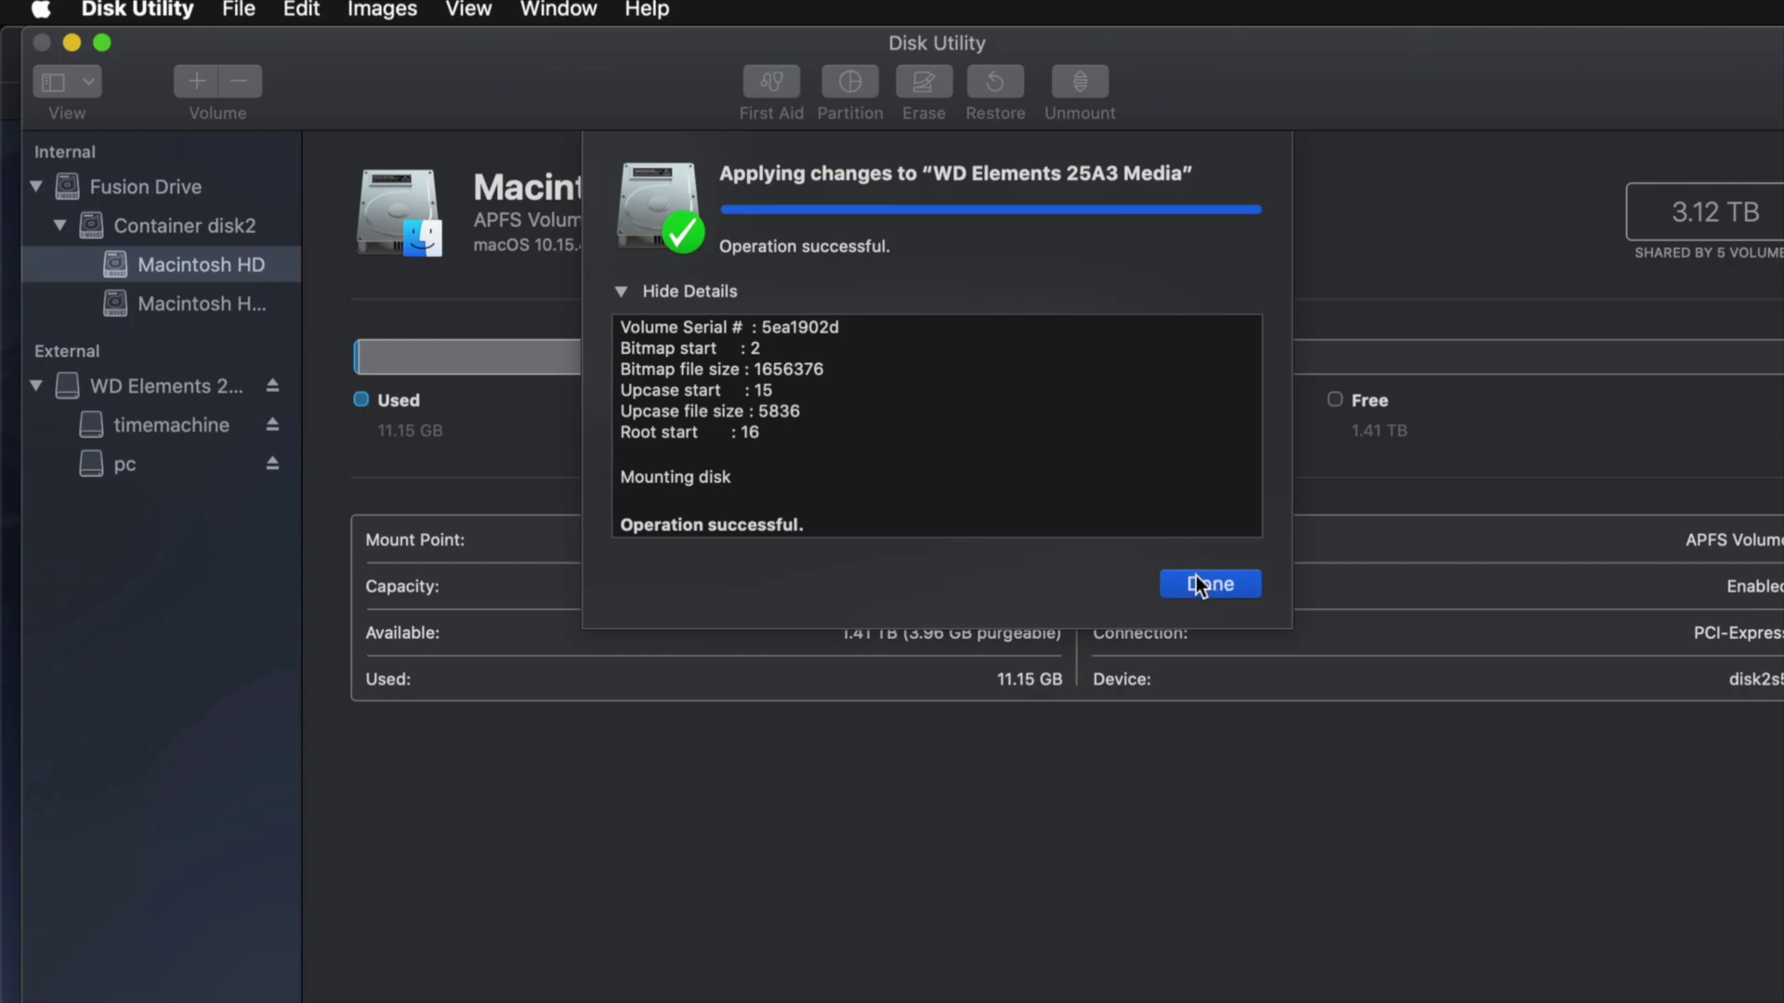
{"action": "left_click", "coordinate": [1199, 585]}
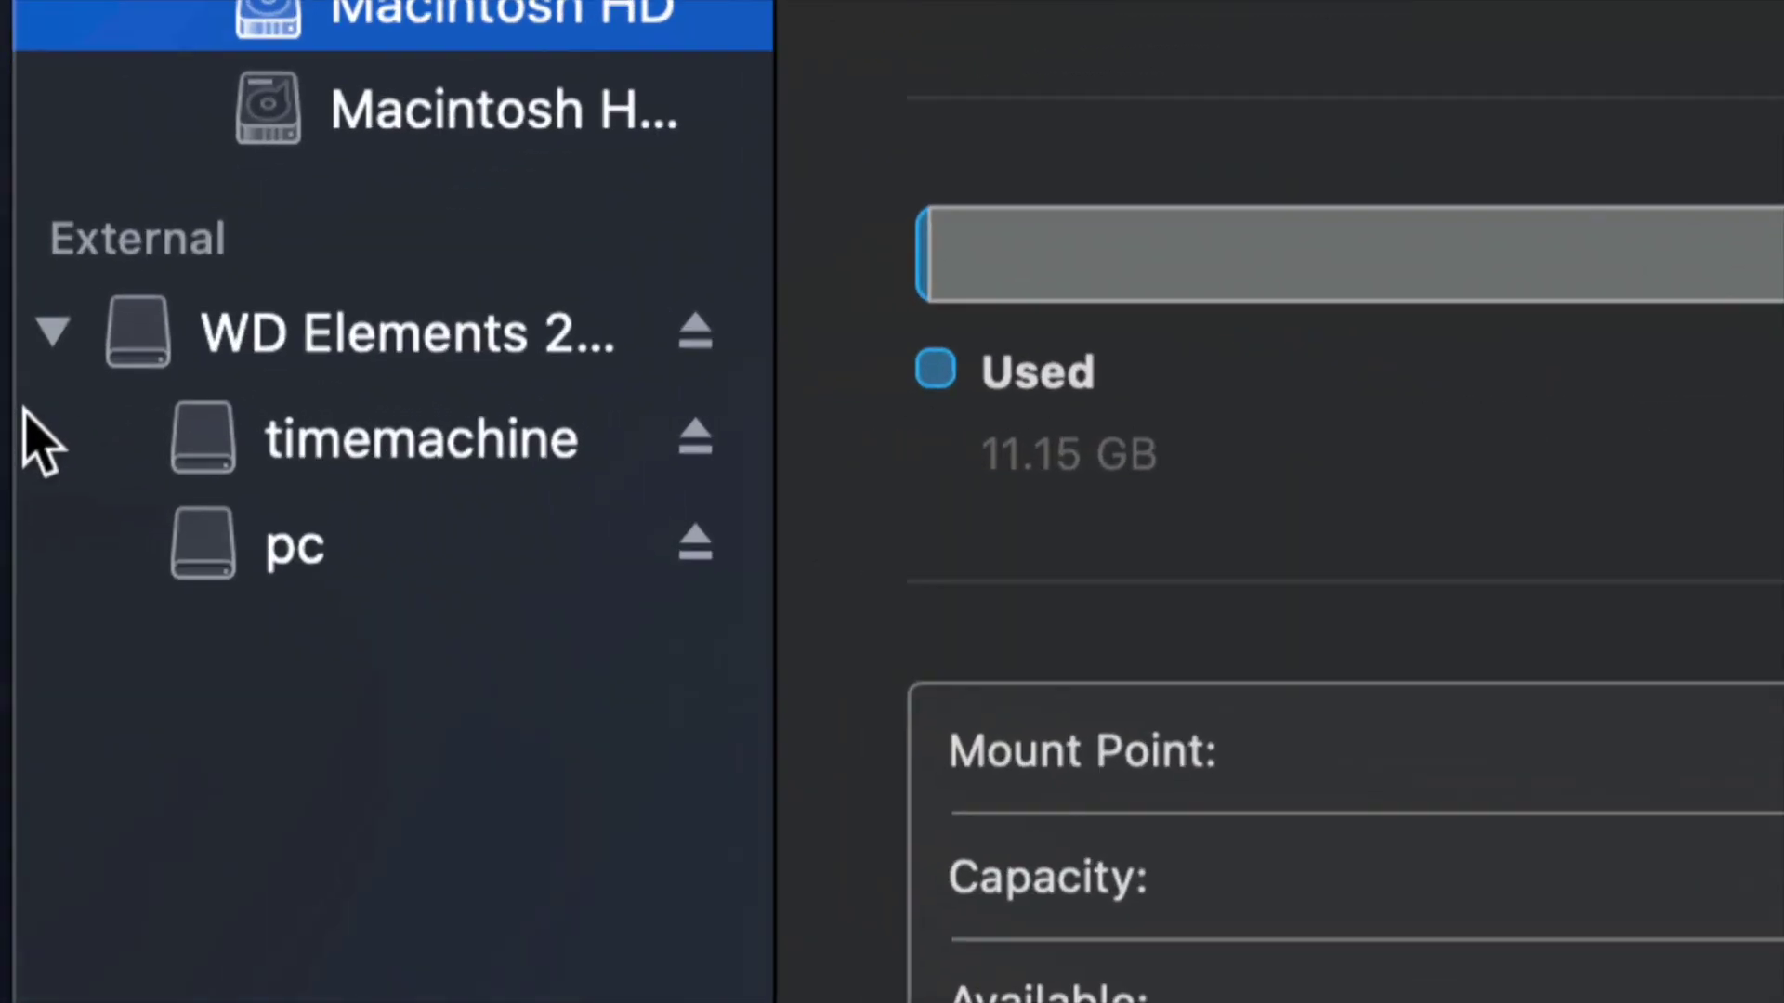
{"action": "left_click", "coordinate": [150, 427]}
{"action": "left_click", "coordinate": [424, 553]}
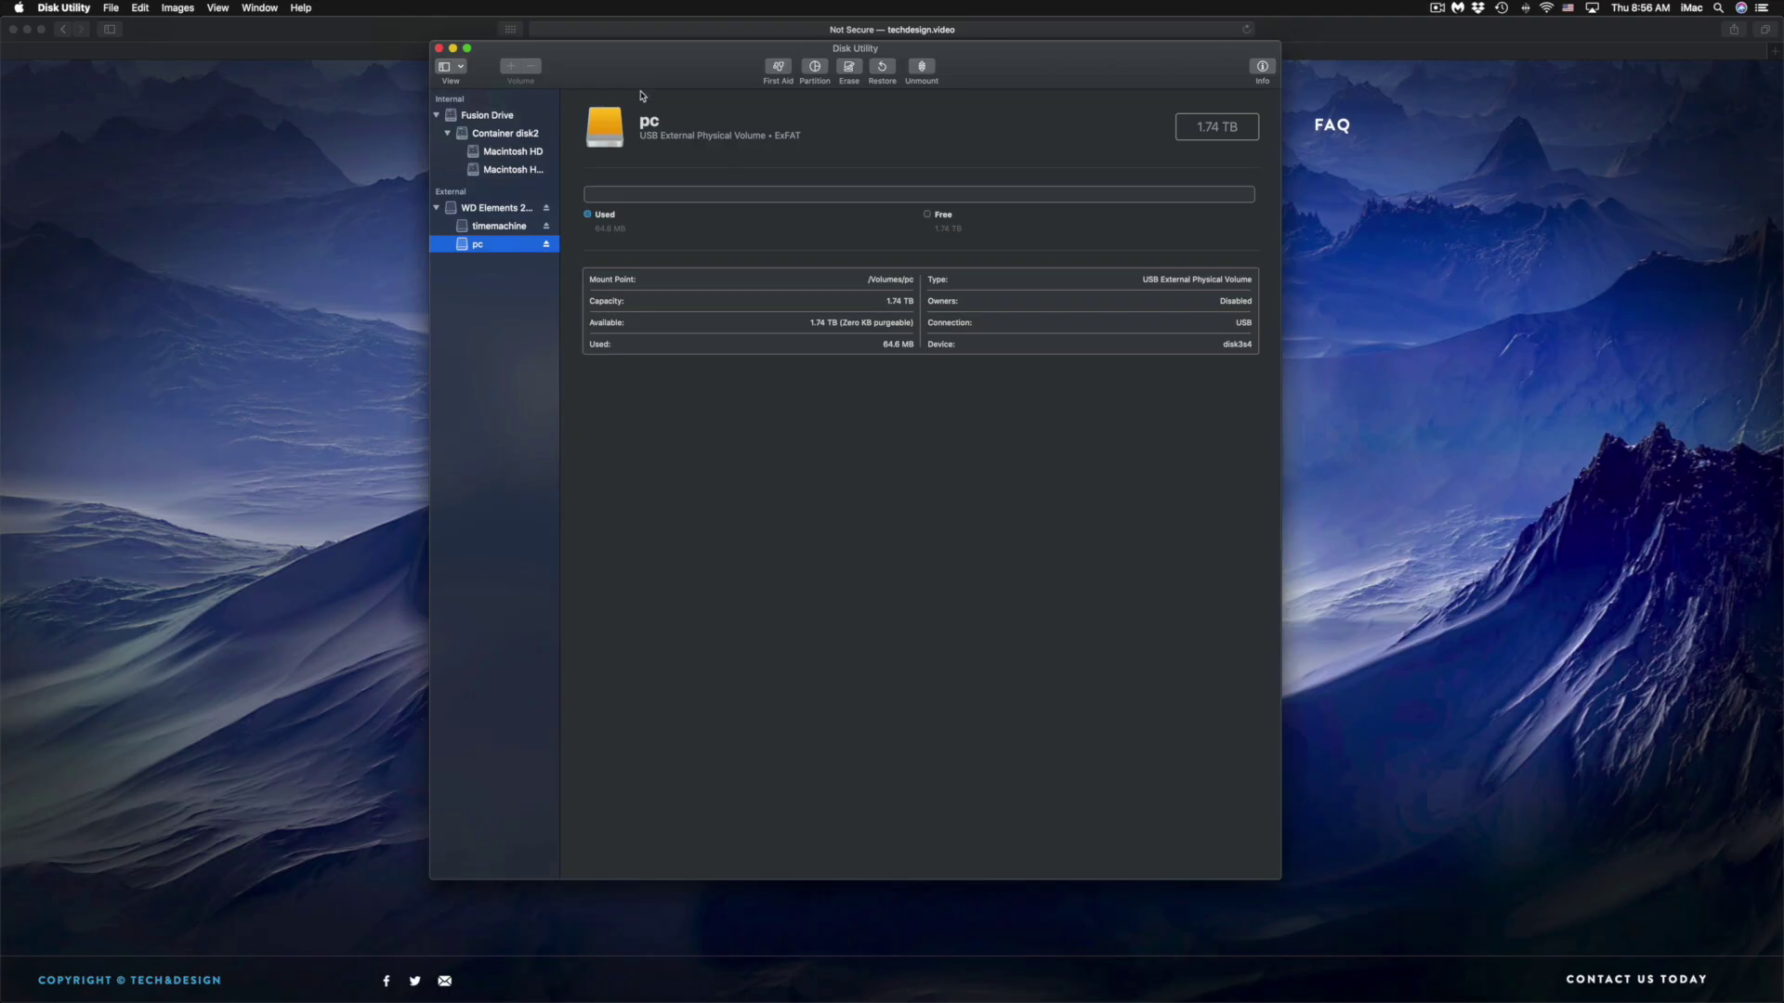
Step: Switch to Finder, open the pc volume from the listed locations and reposition its window
{"action": "mouse_move", "coordinate": [444, 999]}
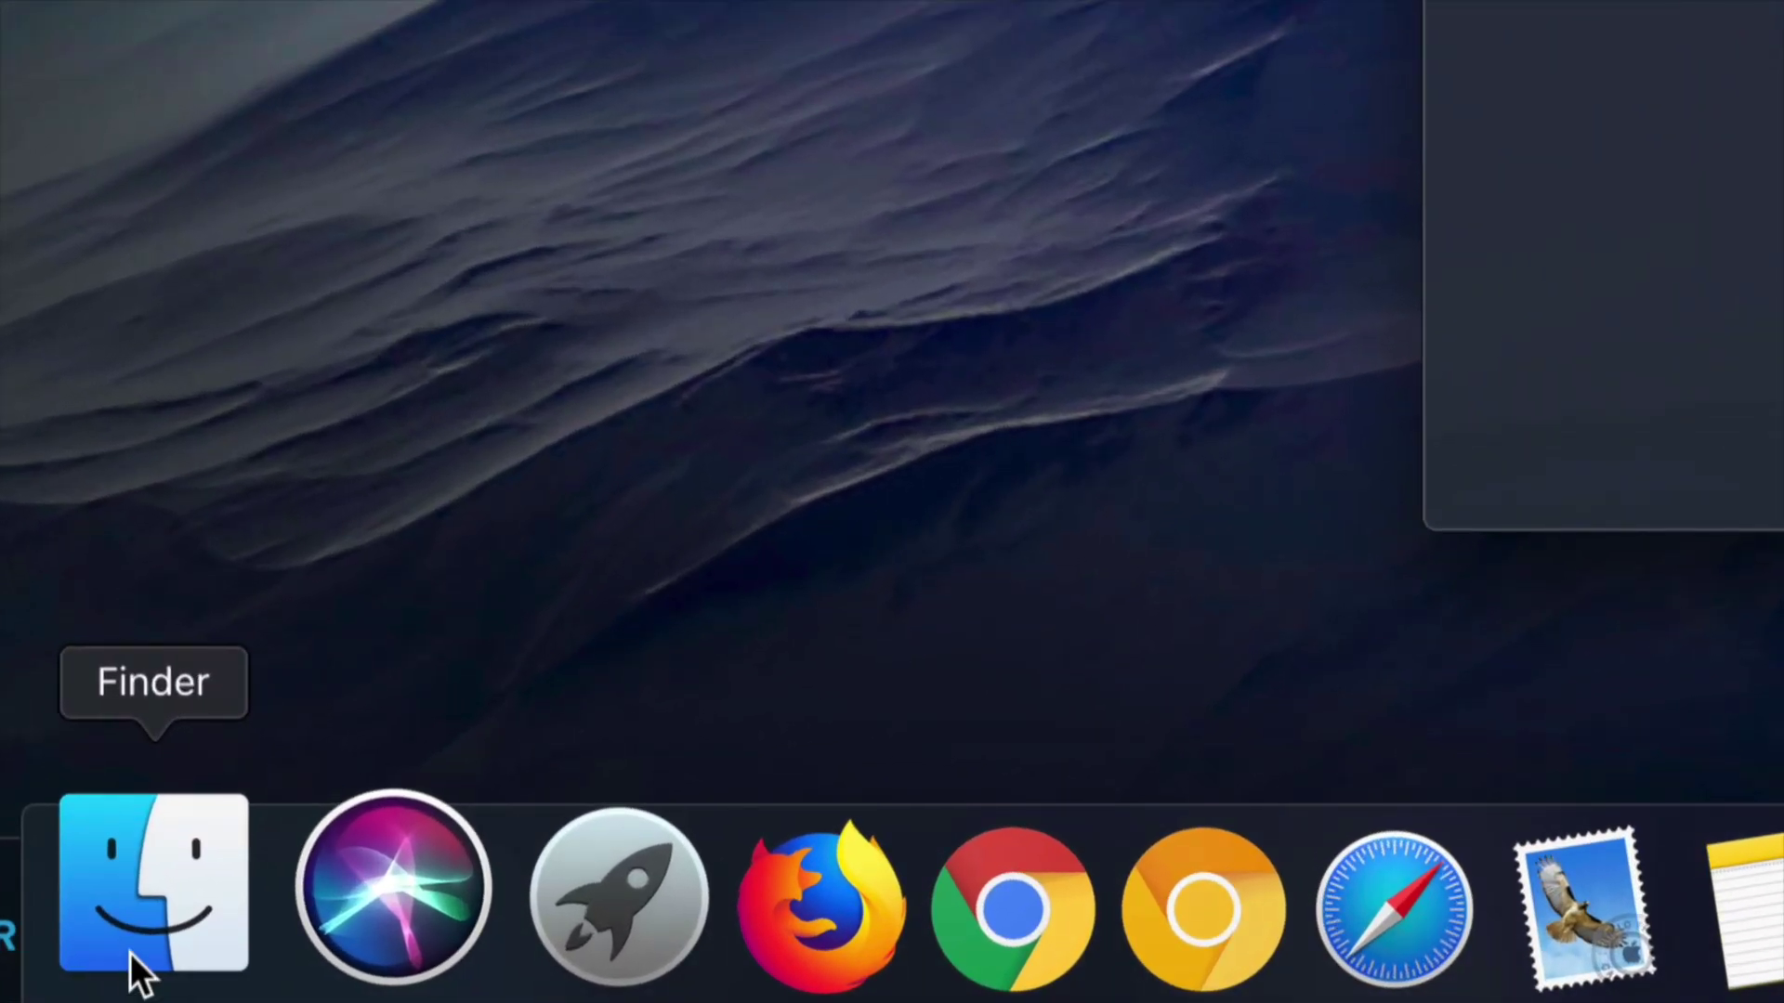
{"action": "left_click", "coordinate": [130, 953]}
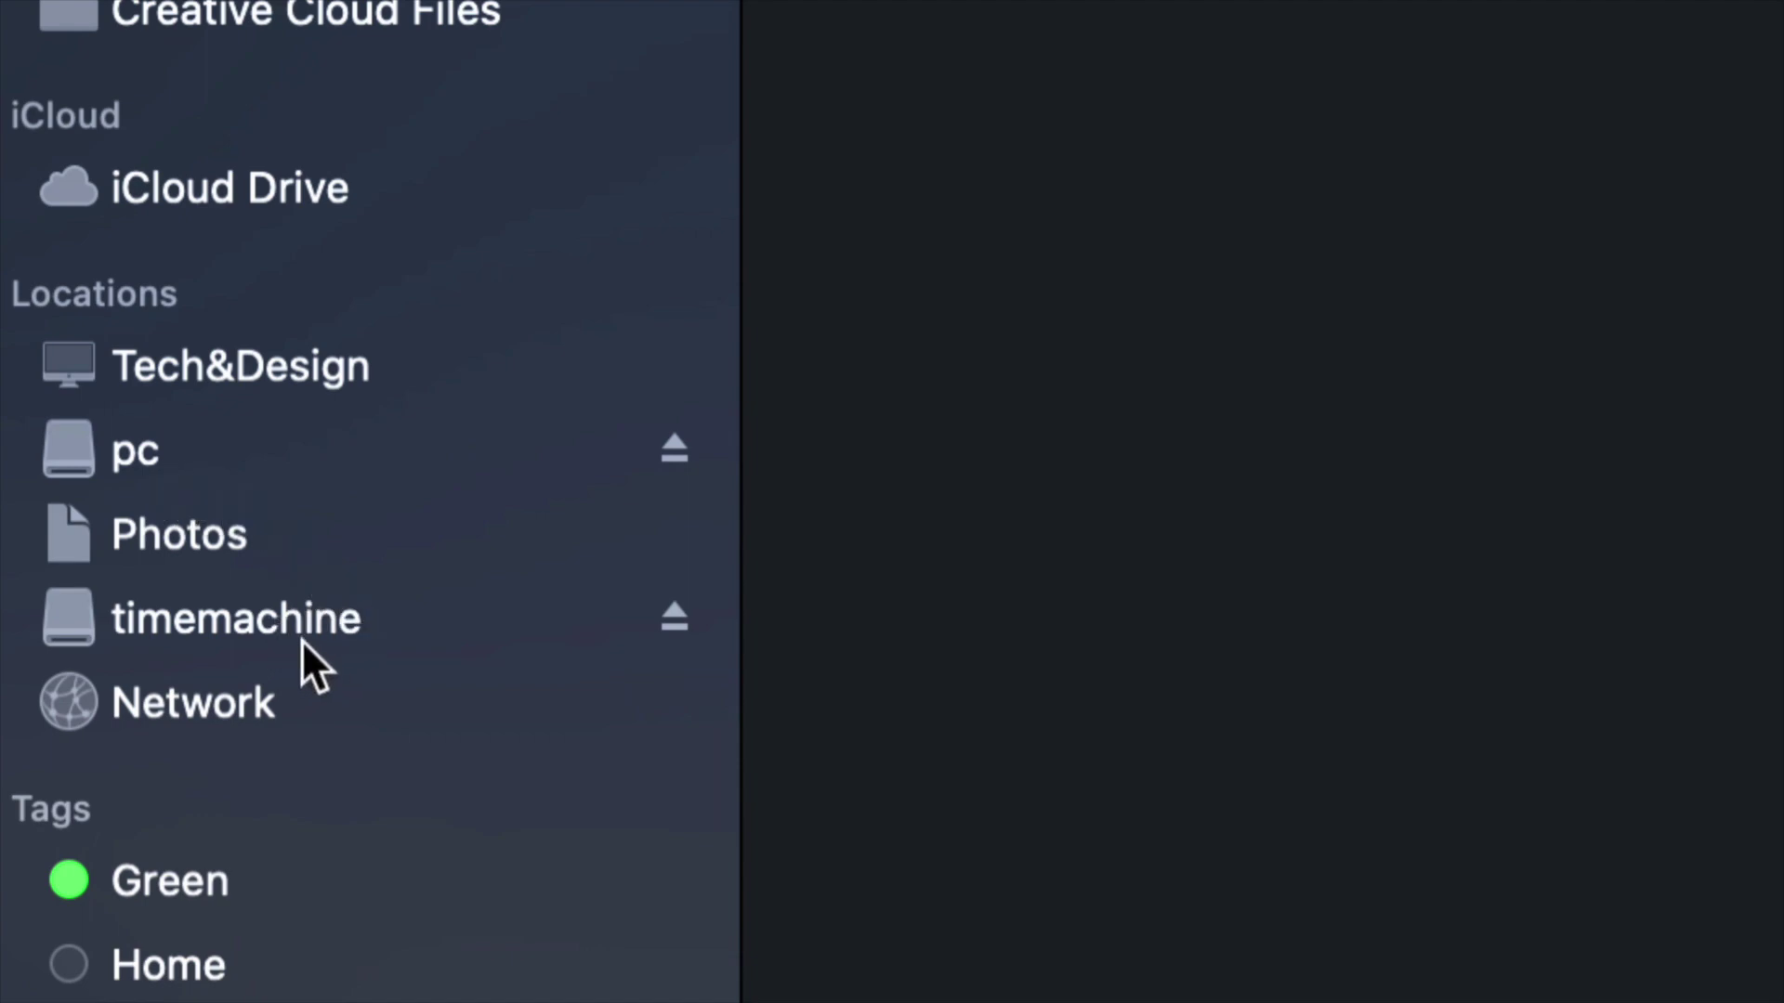
{"action": "left_click", "coordinate": [124, 449]}
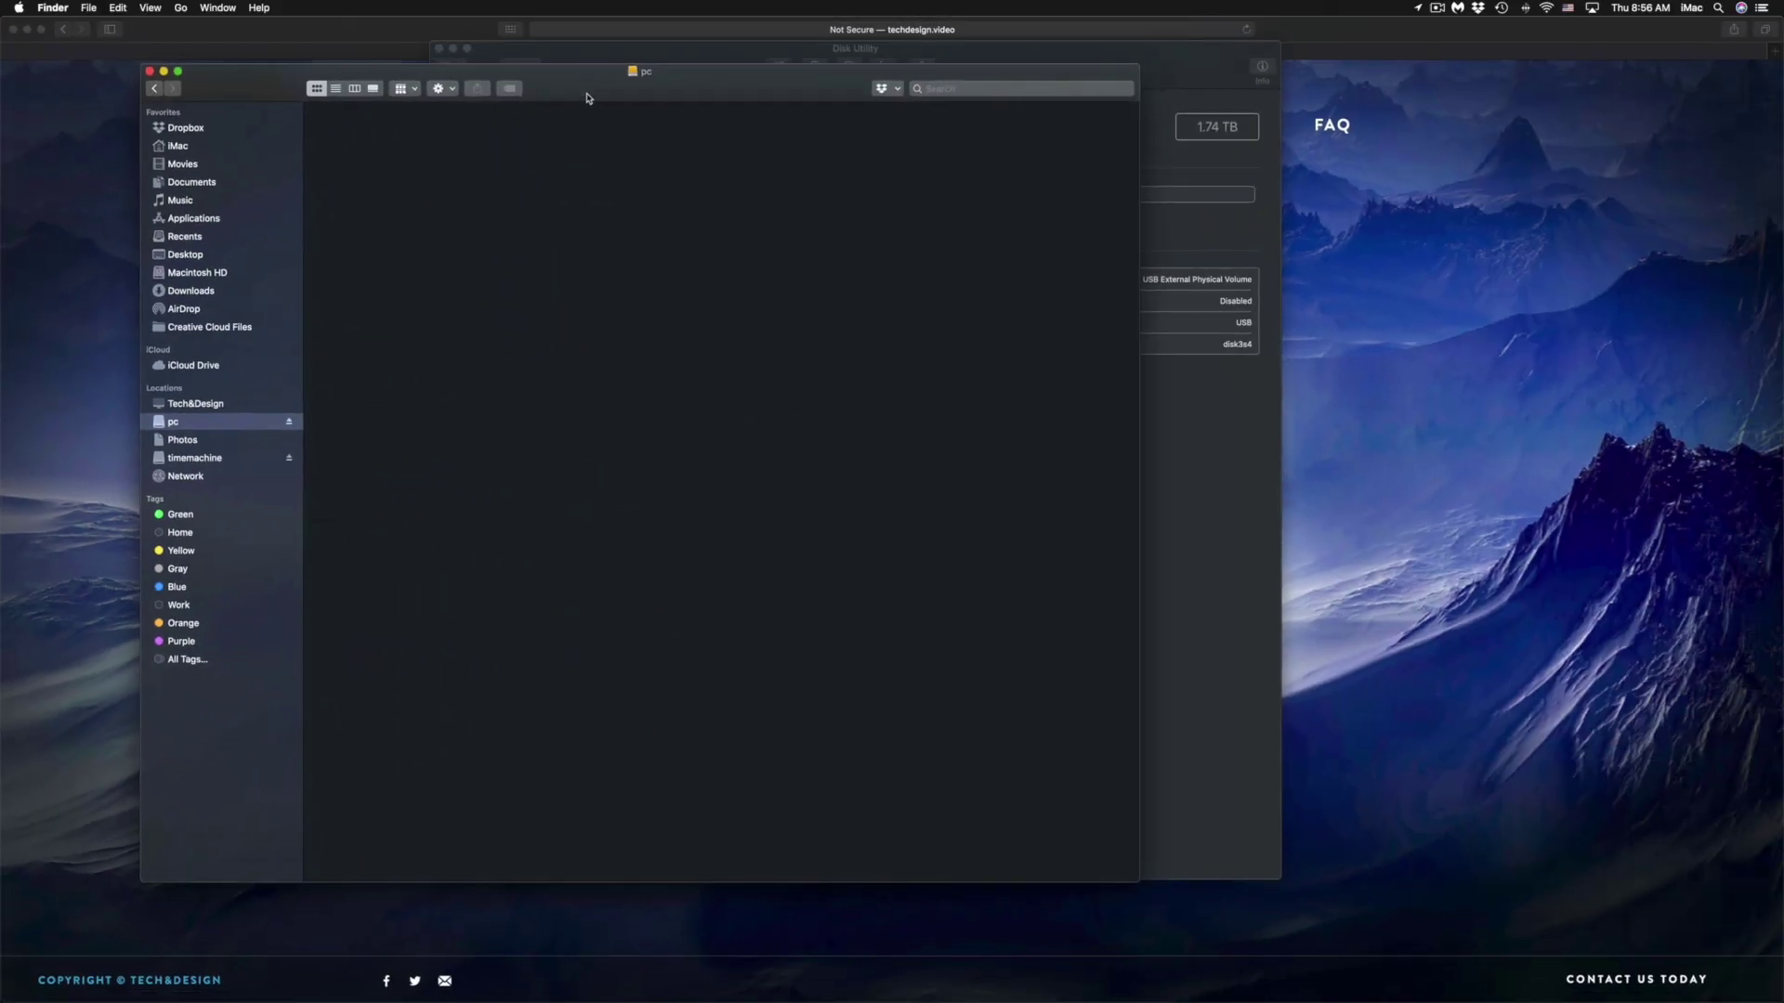
{"action": "left_click_drag", "start_coordinate": [587, 97], "coordinate": [654, 203]}
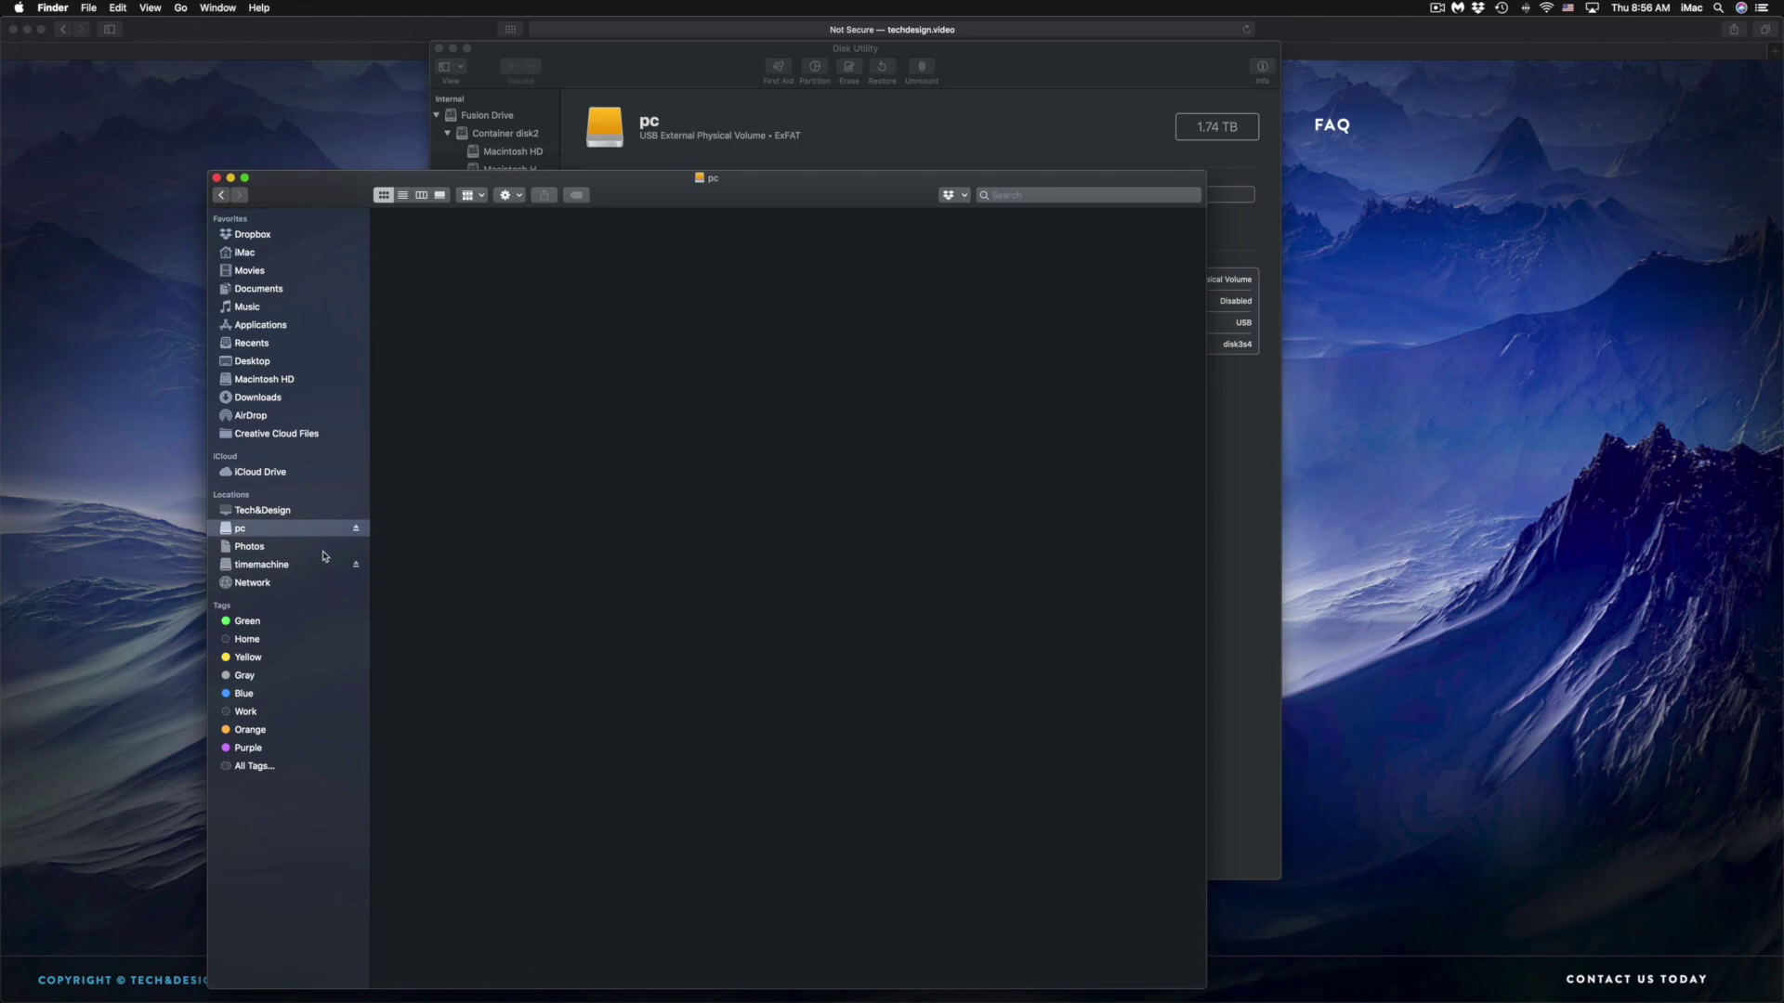
Step: View the timemachine volume in Finder, and open the Time Machine settings in System Preferences
{"action": "left_click", "coordinate": [268, 566]}
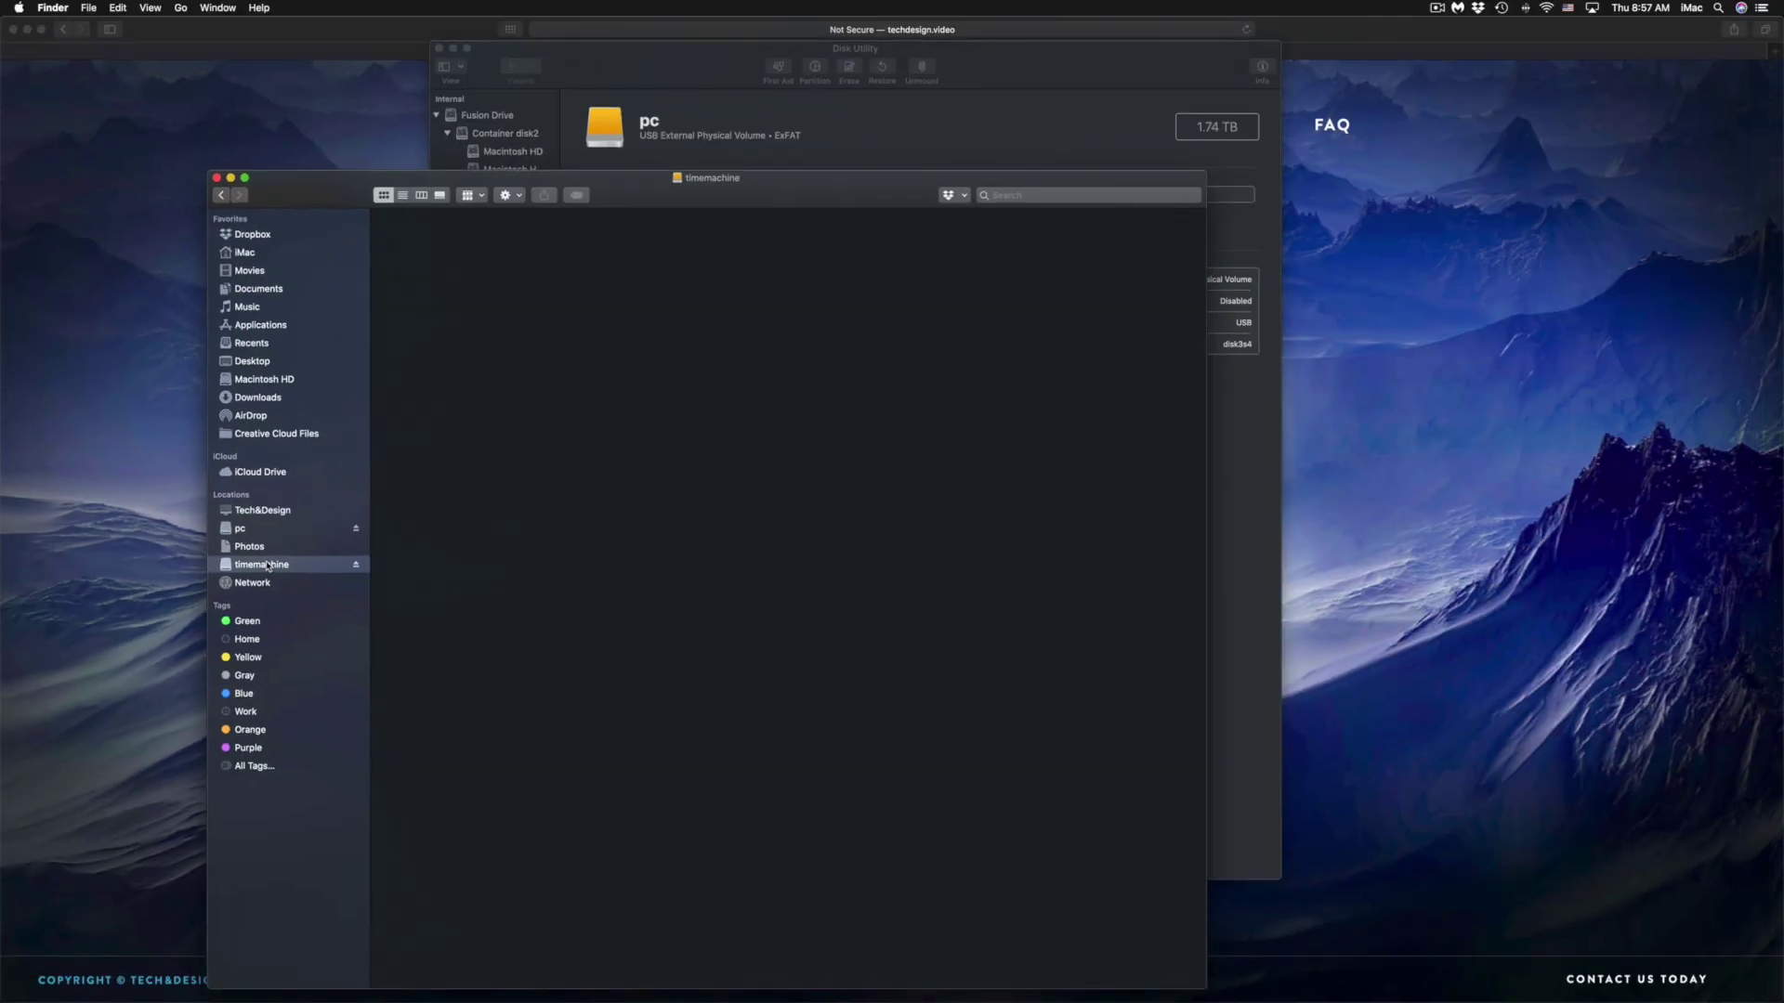
{"action": "mouse_move", "coordinate": [1122, 992]}
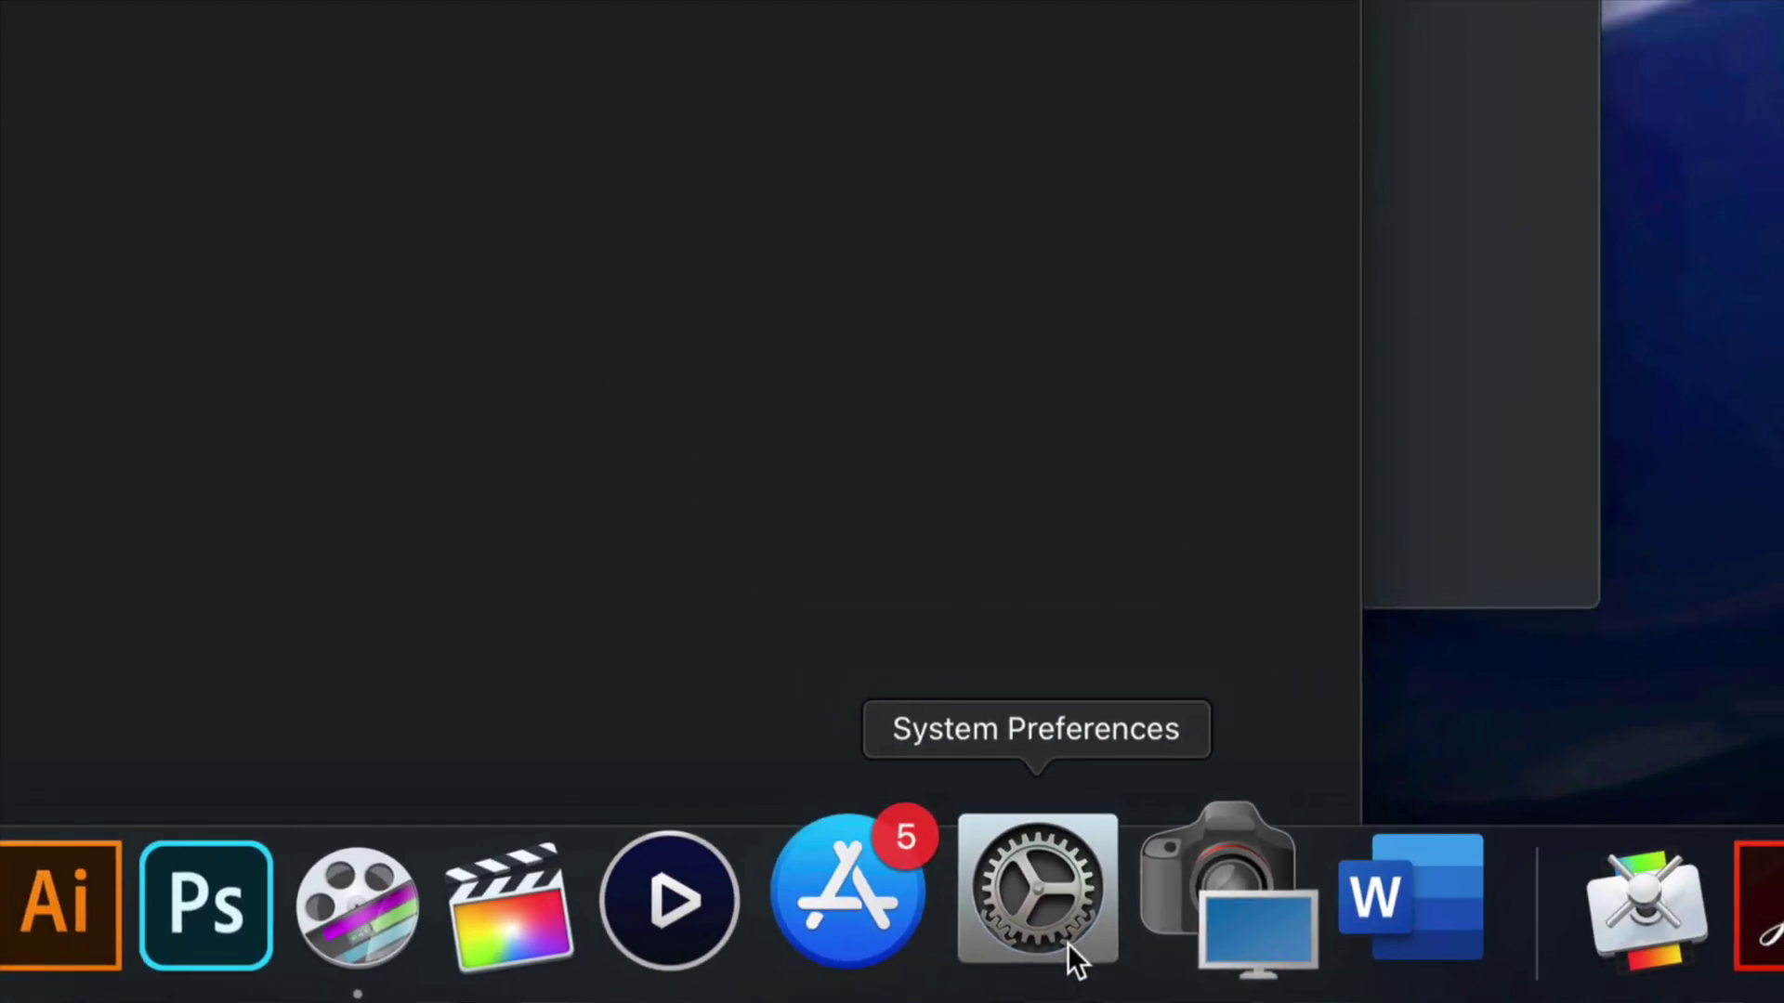
{"action": "left_click", "coordinate": [1070, 944]}
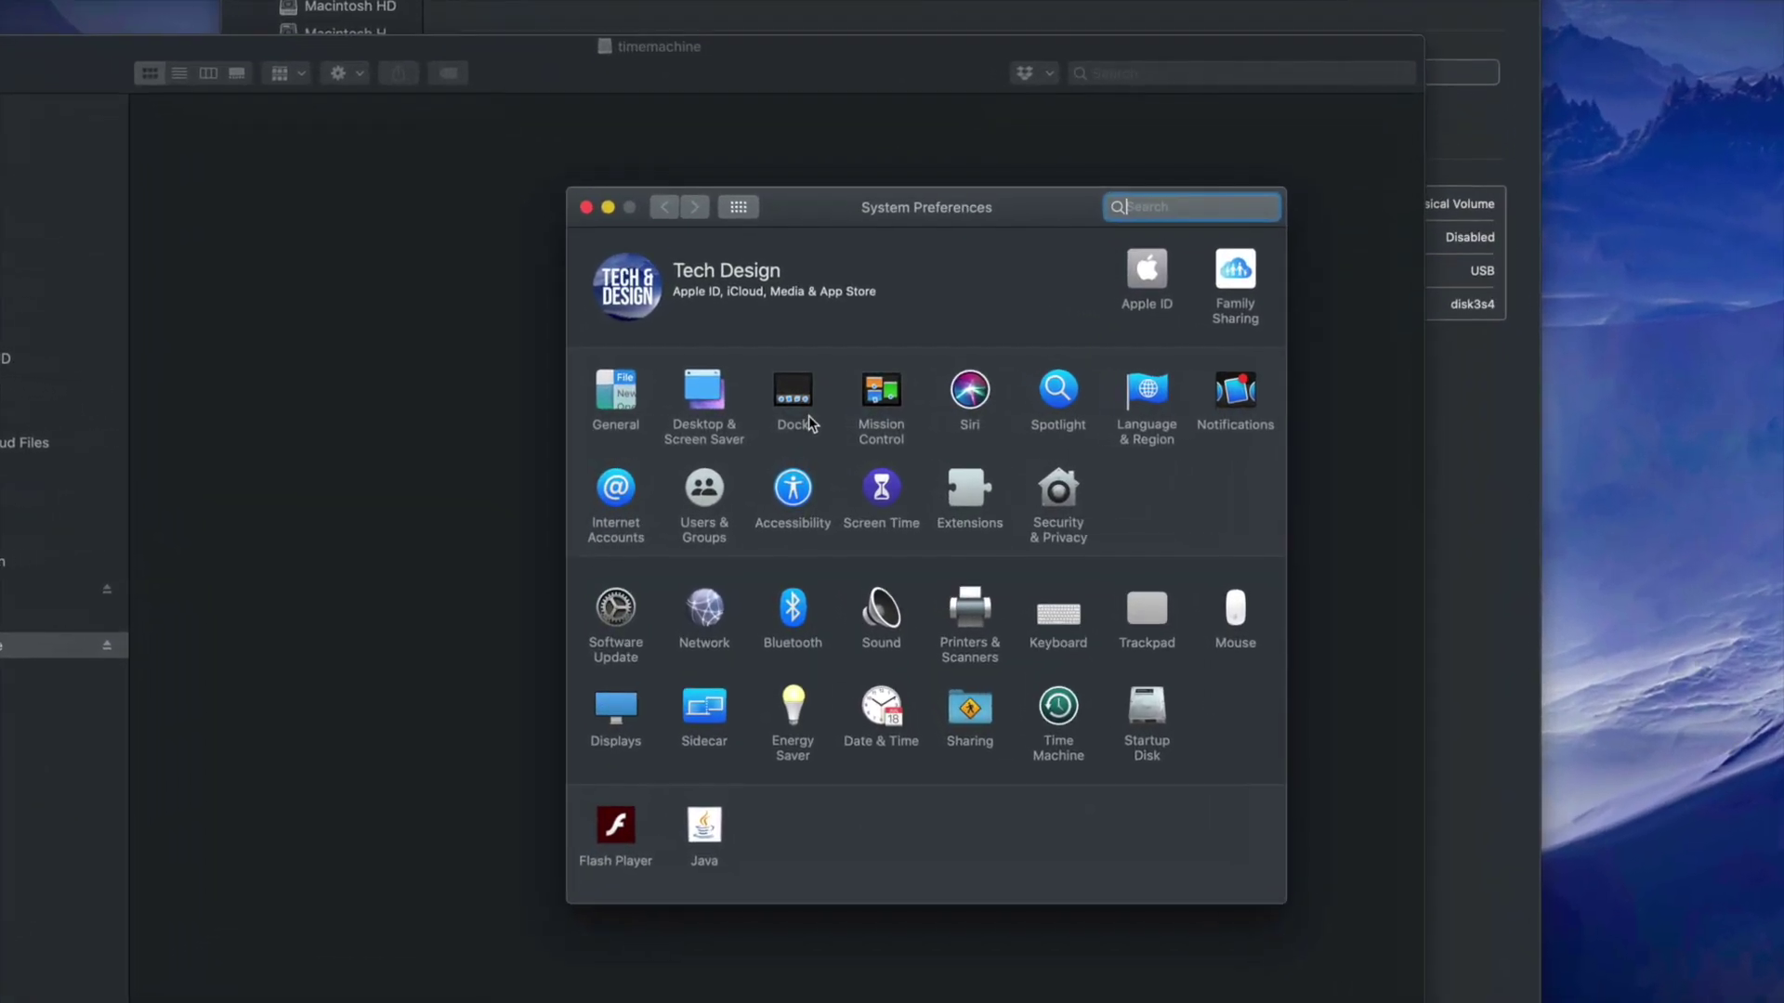
{"action": "left_click_drag", "start_coordinate": [922, 240], "coordinate": [880, 204]}
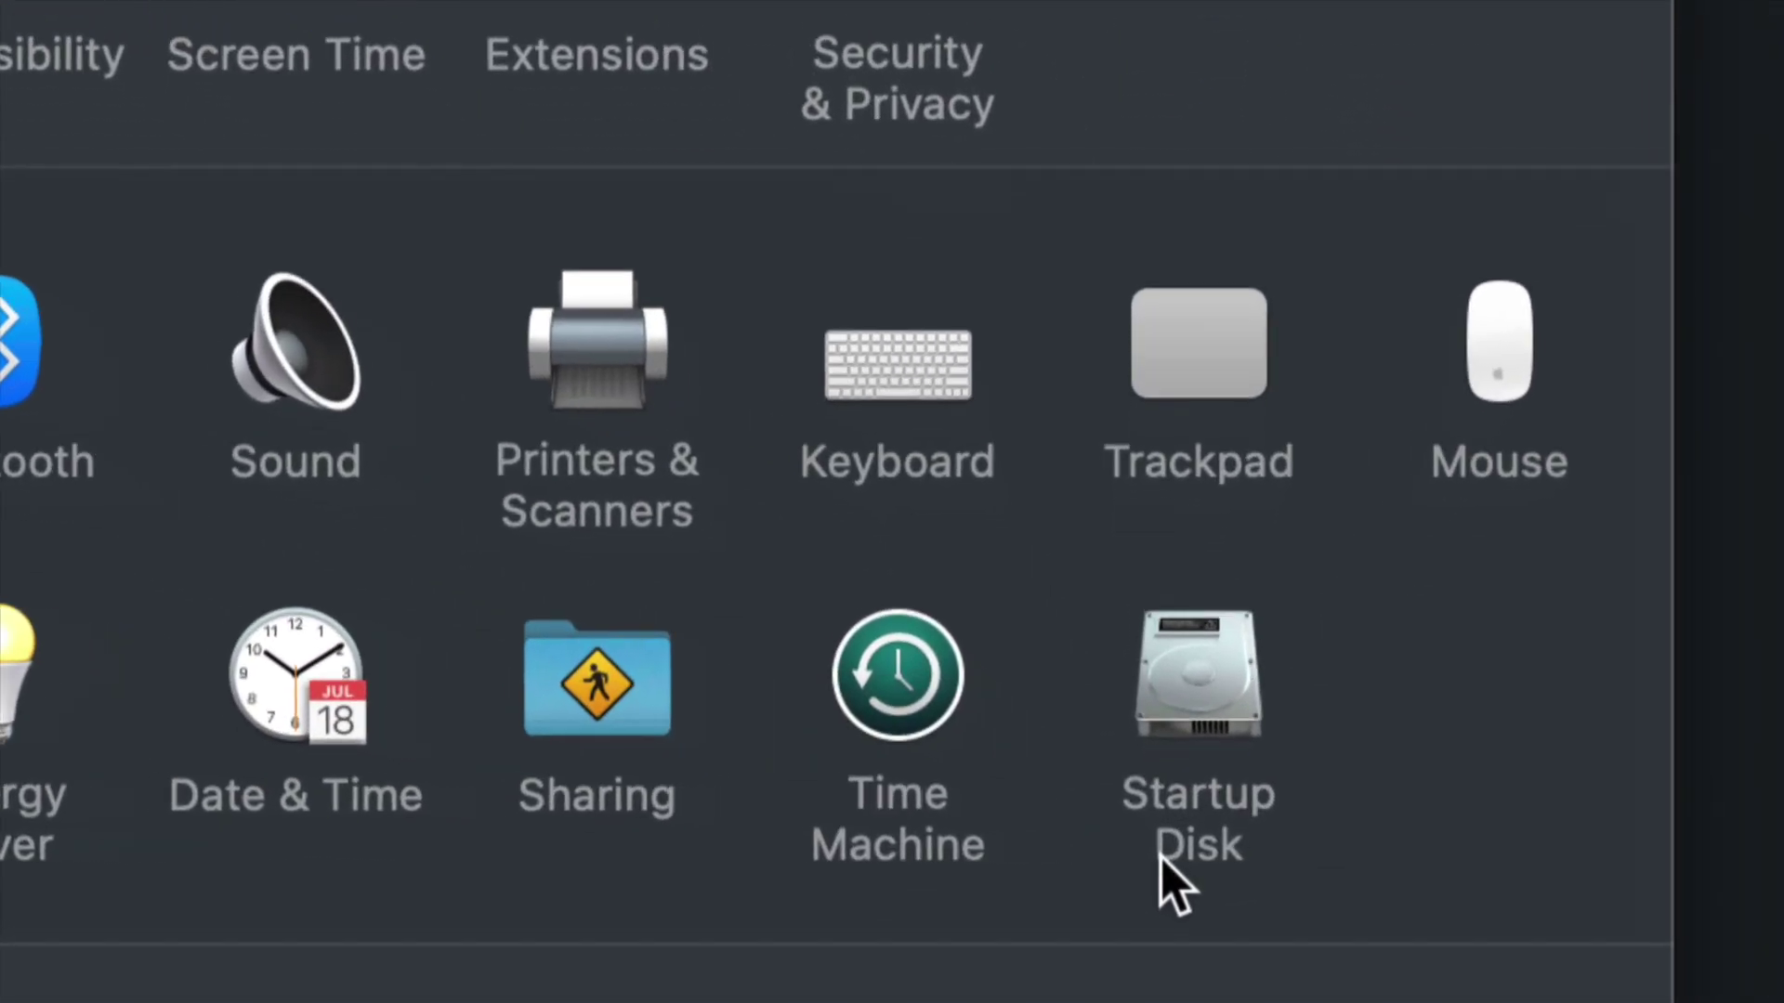
{"action": "left_click", "coordinate": [916, 701]}
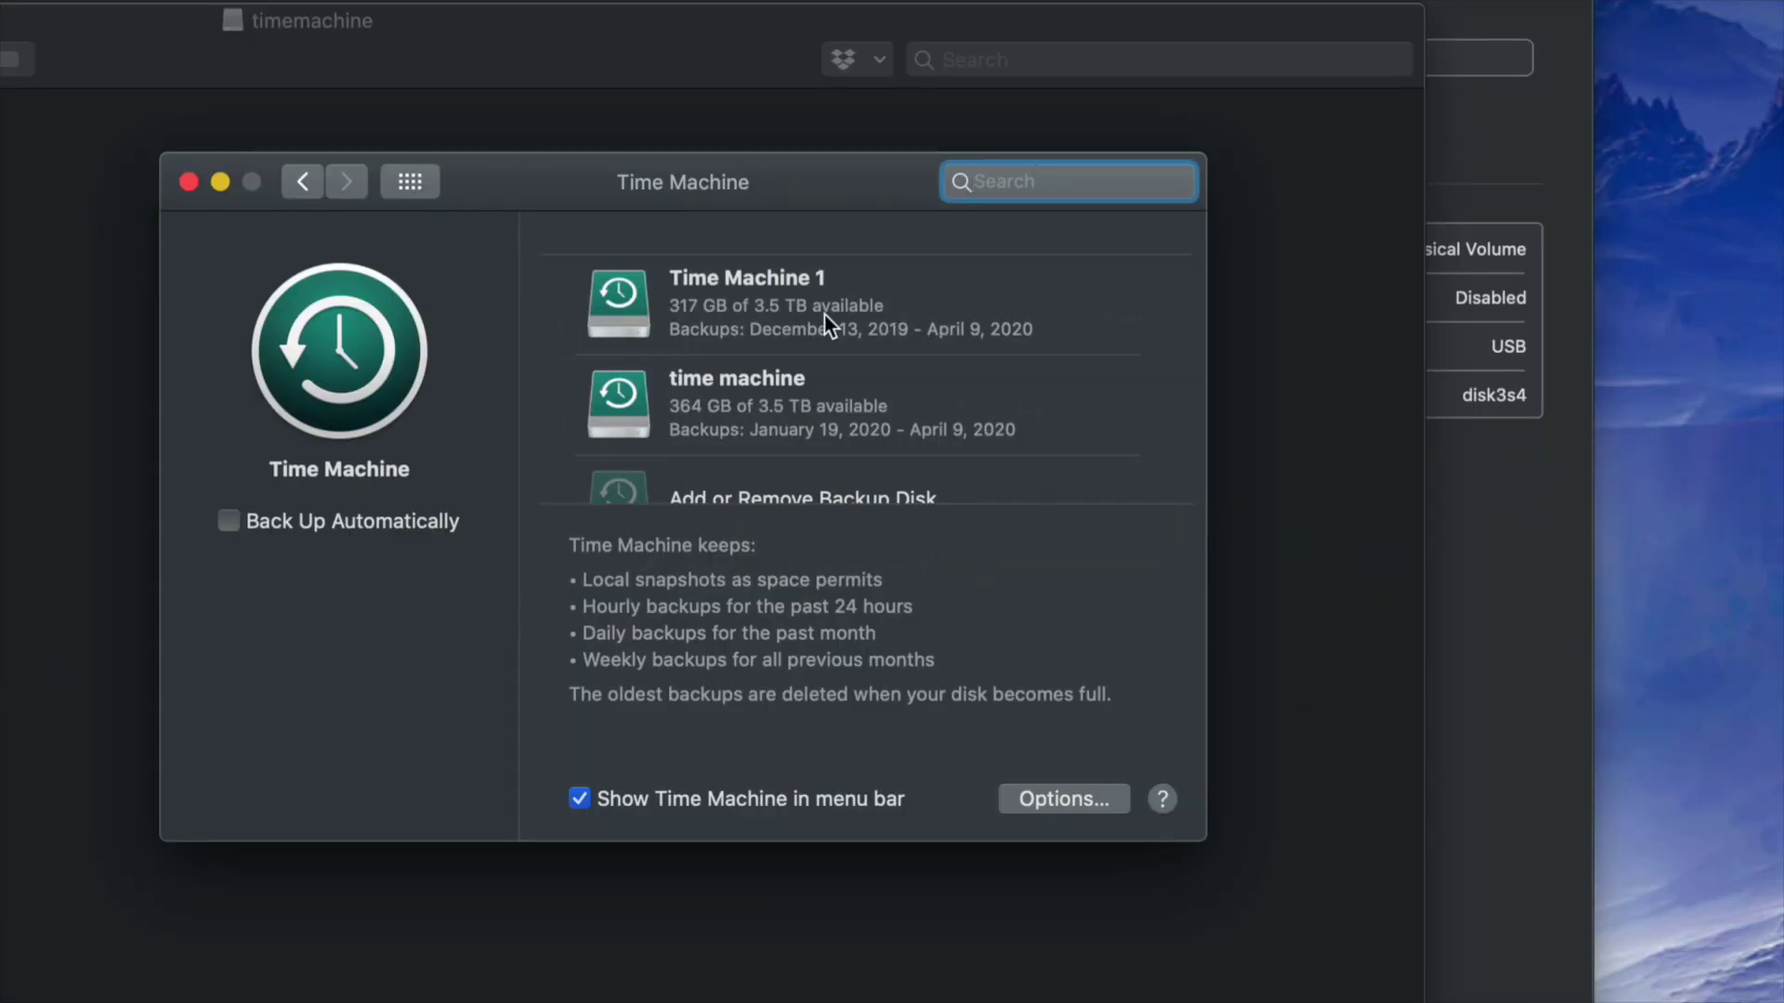
Step: Add the available timemachine volume as a Time Machine backup disk, leaving backup encryption off
{"action": "scroll", "coordinate": [823, 315], "scroll_direction": "down", "scroll_amount": 2}
{"action": "scroll", "coordinate": [824, 315], "scroll_direction": "up", "scroll_amount": 2}
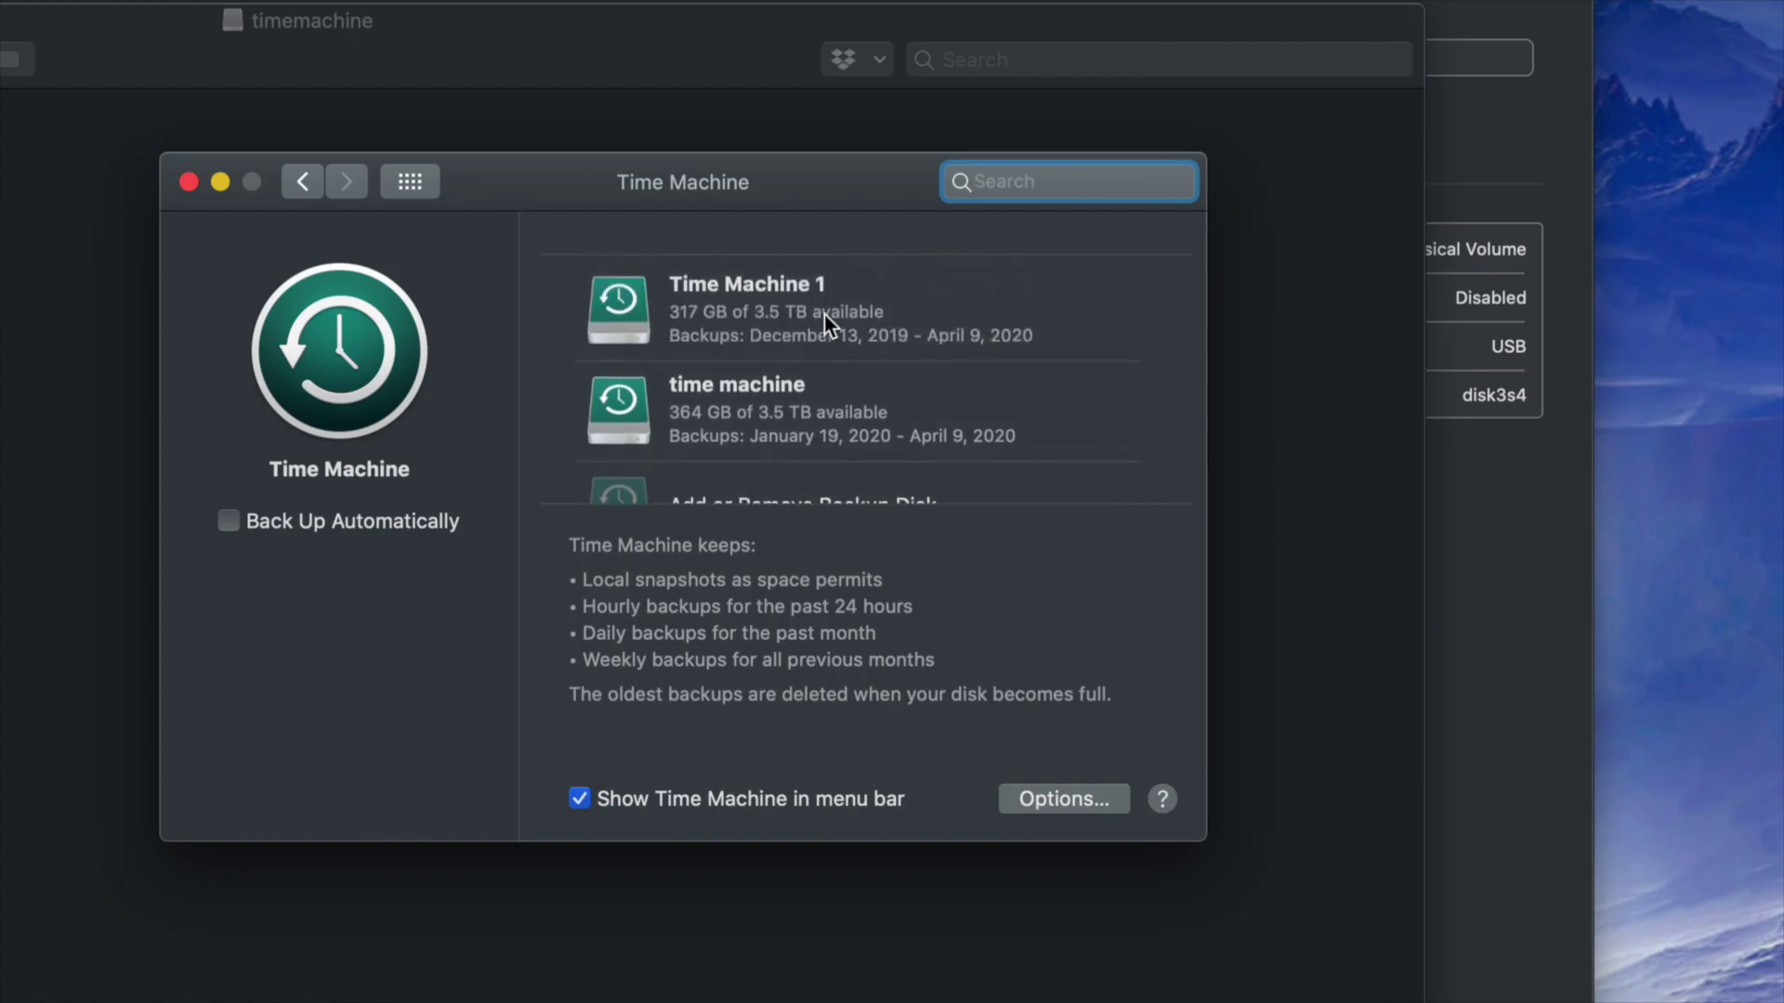
{"action": "scroll", "coordinate": [824, 315], "scroll_direction": "down", "scroll_amount": 2}
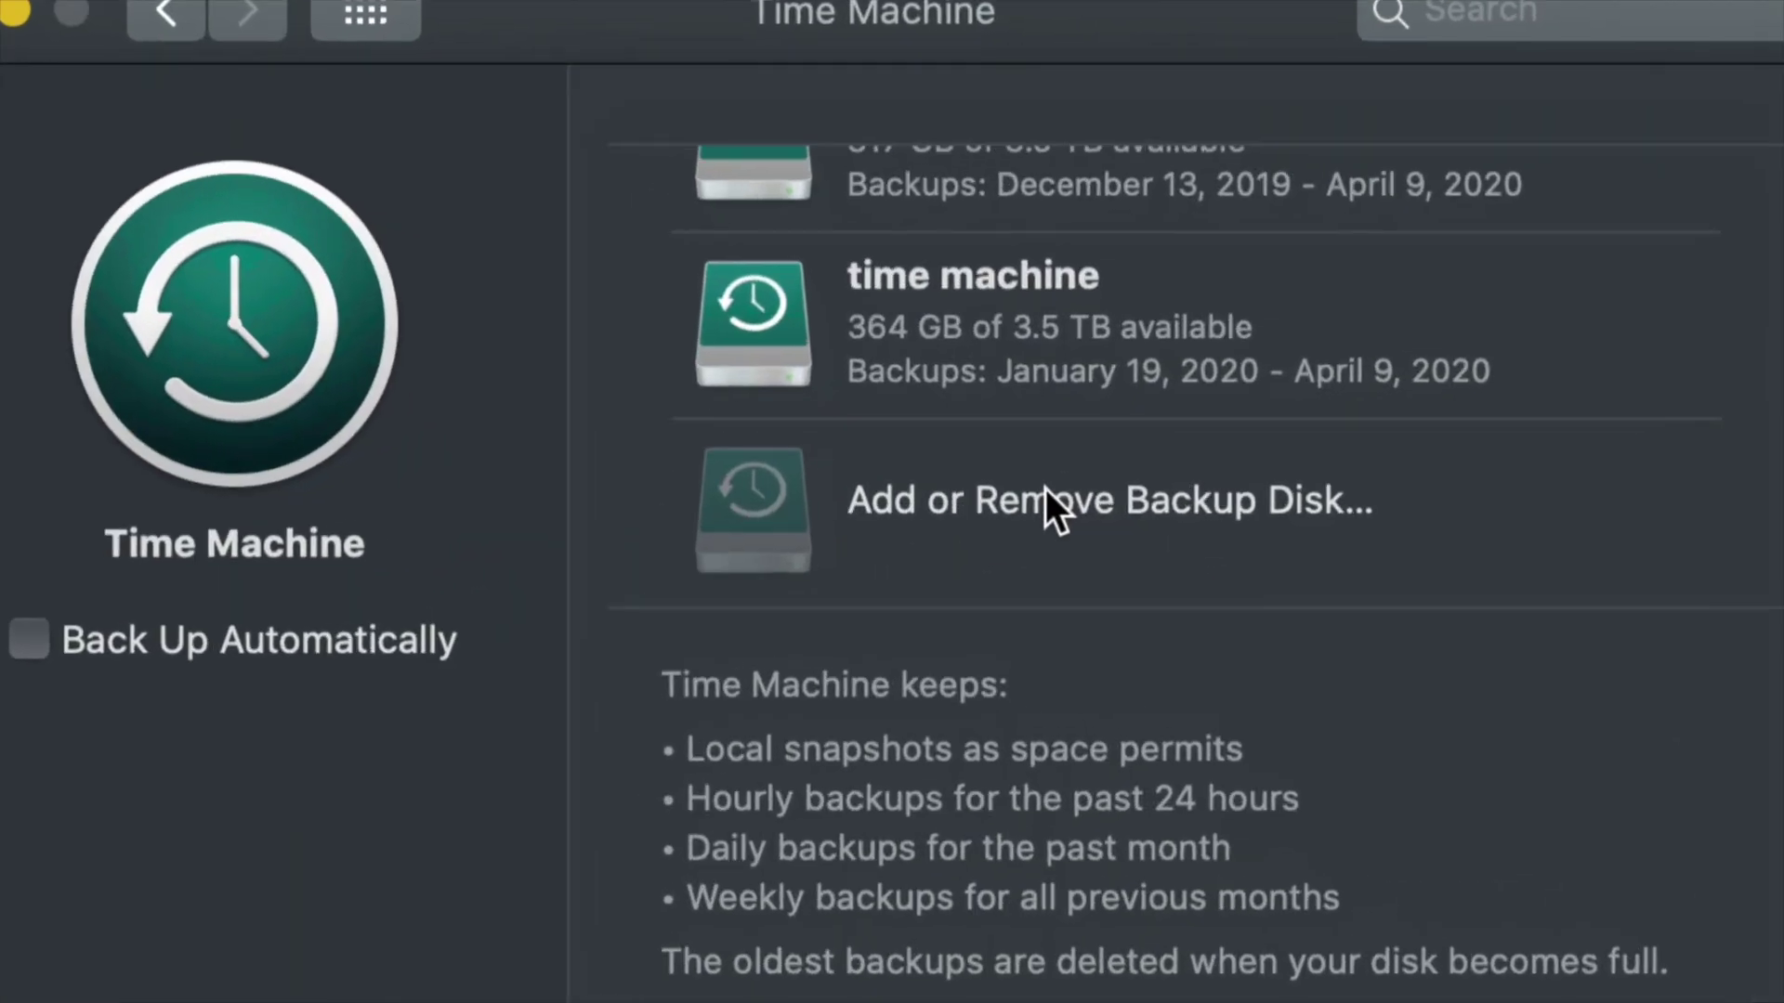
{"action": "left_click", "coordinate": [1142, 517]}
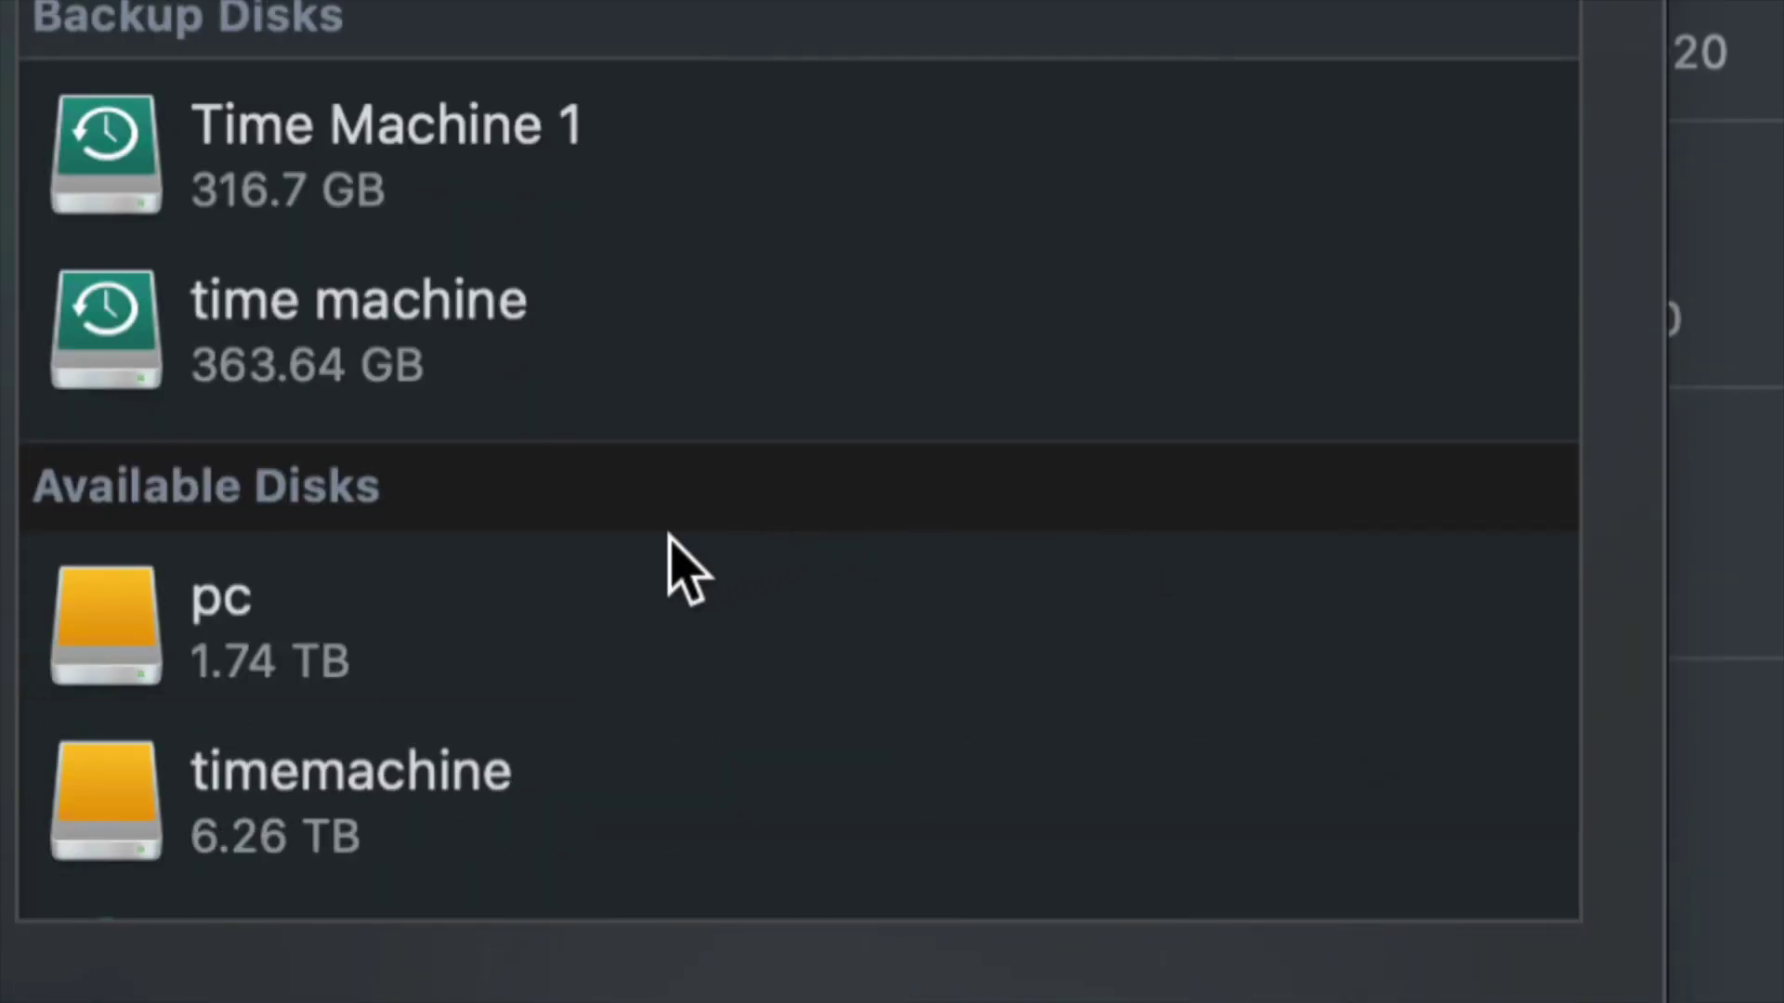
{"action": "scroll", "coordinate": [462, 600], "scroll_direction": "down", "scroll_amount": 2}
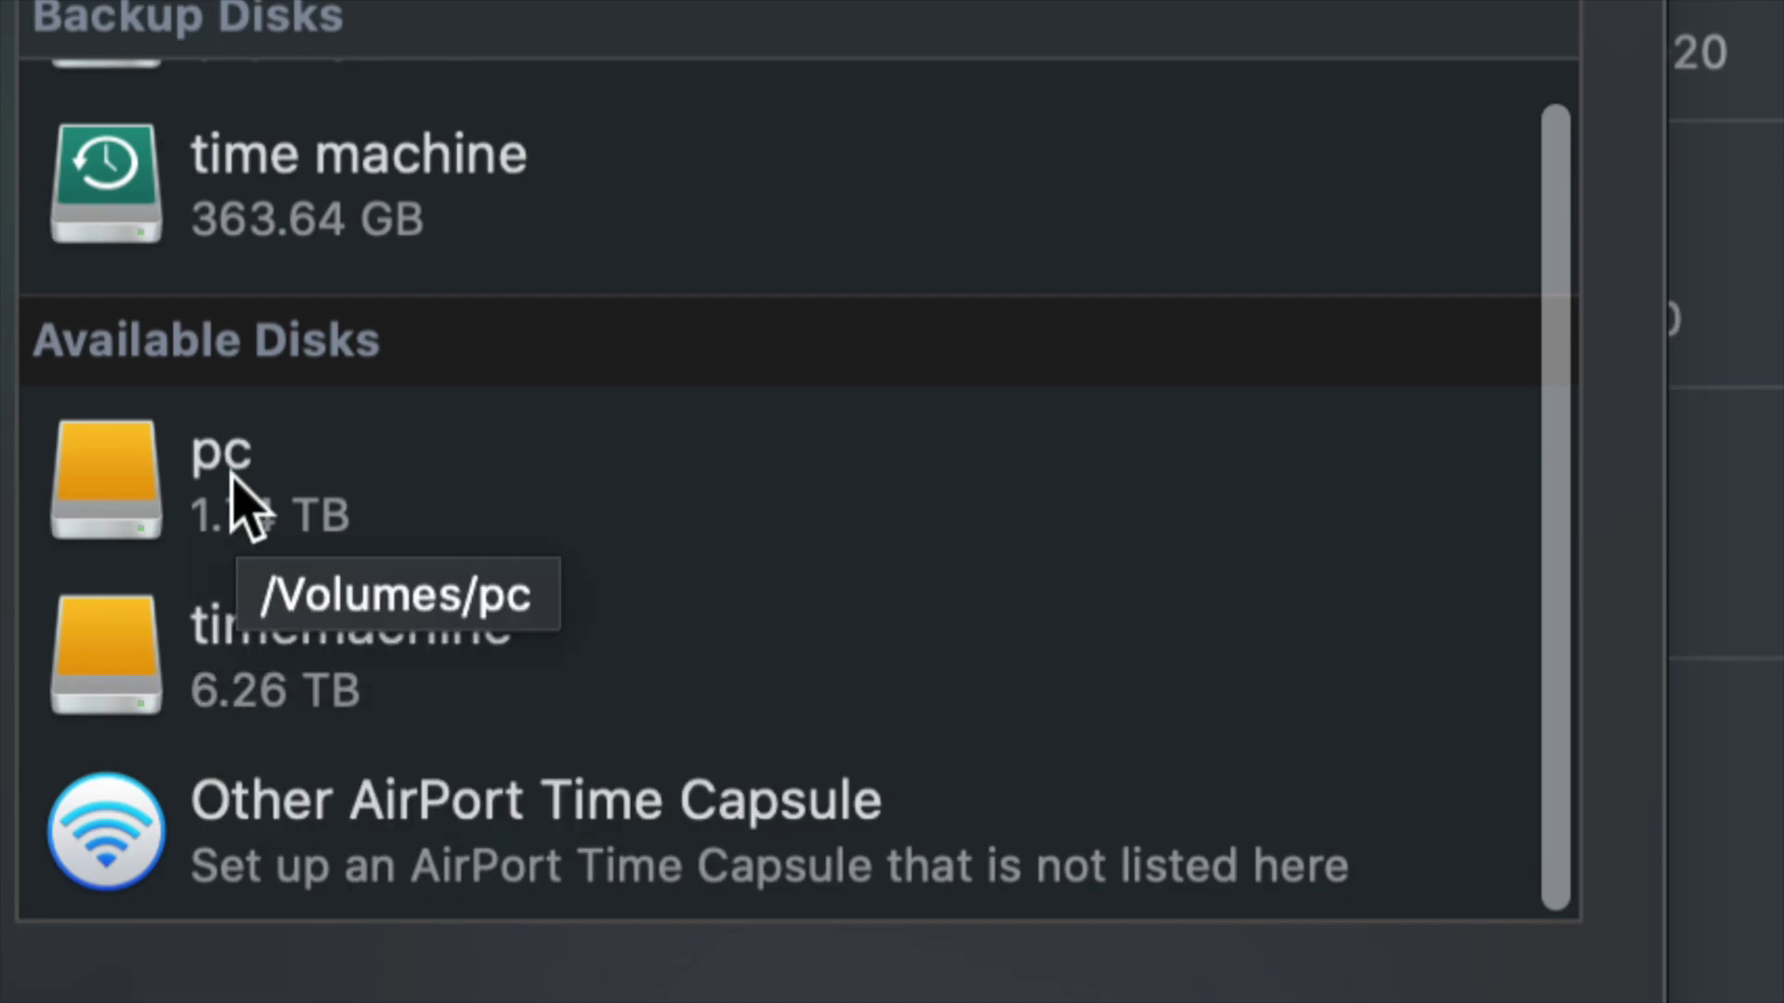
{"action": "left_click", "coordinate": [336, 646]}
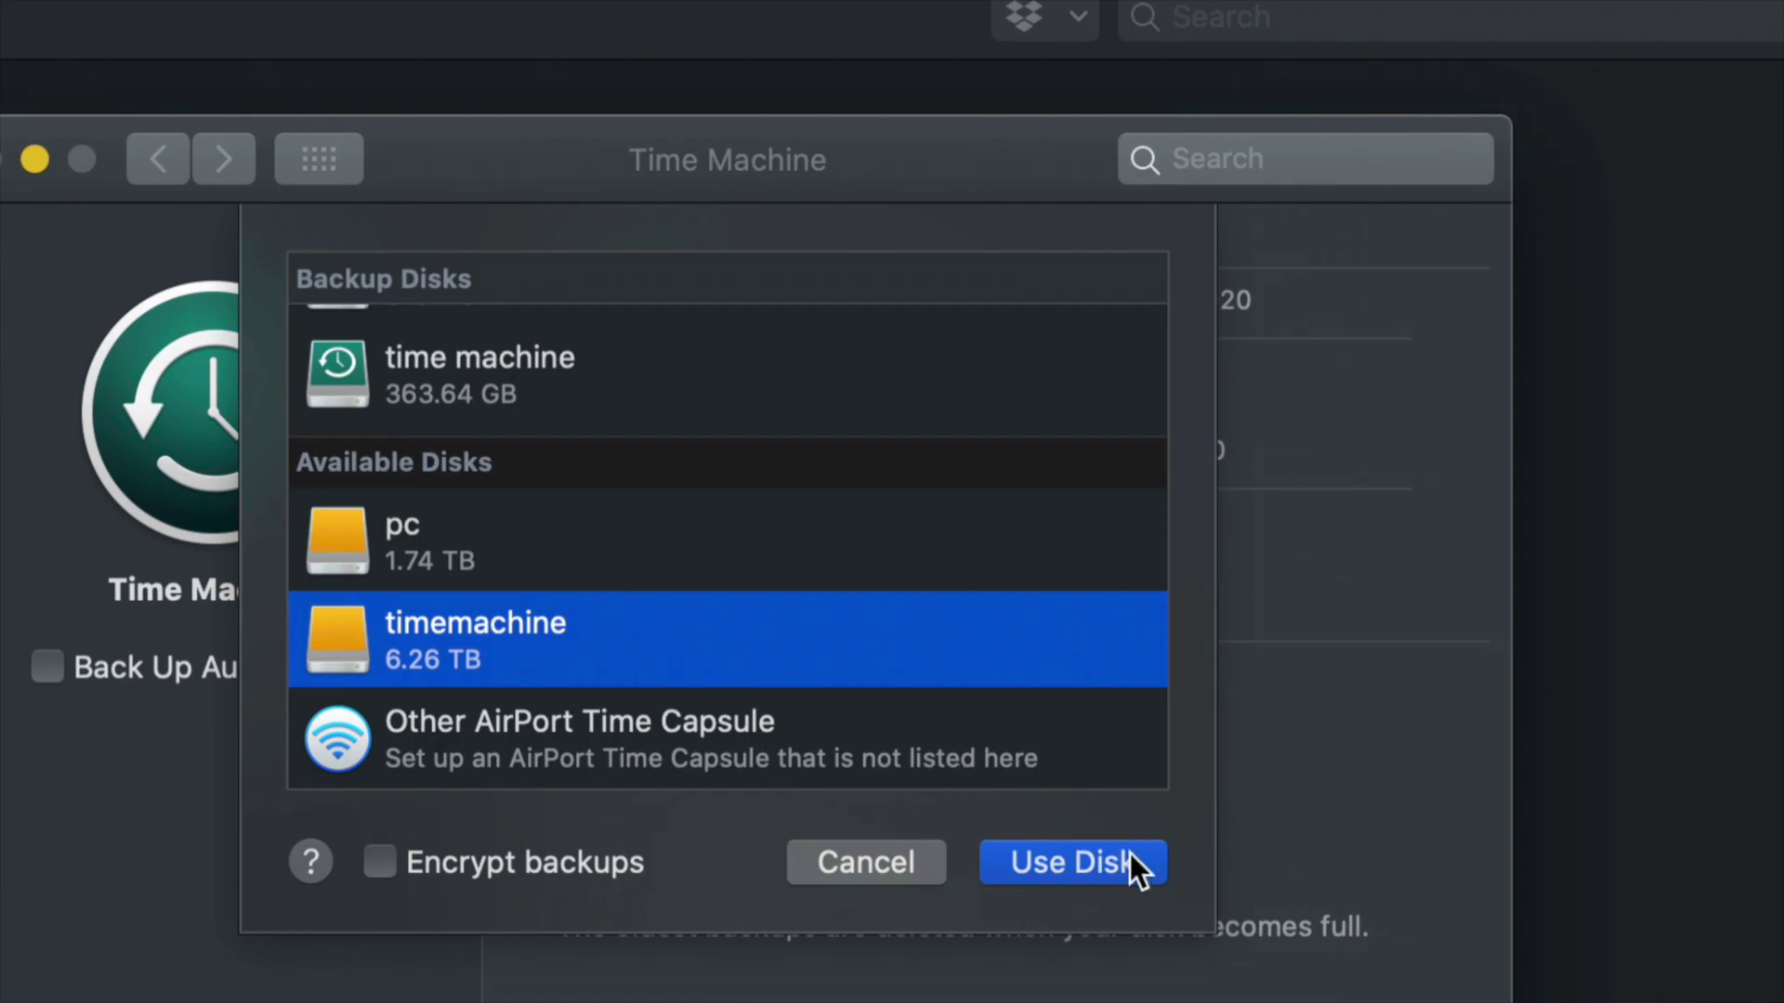
{"action": "left_click", "coordinate": [1050, 859]}
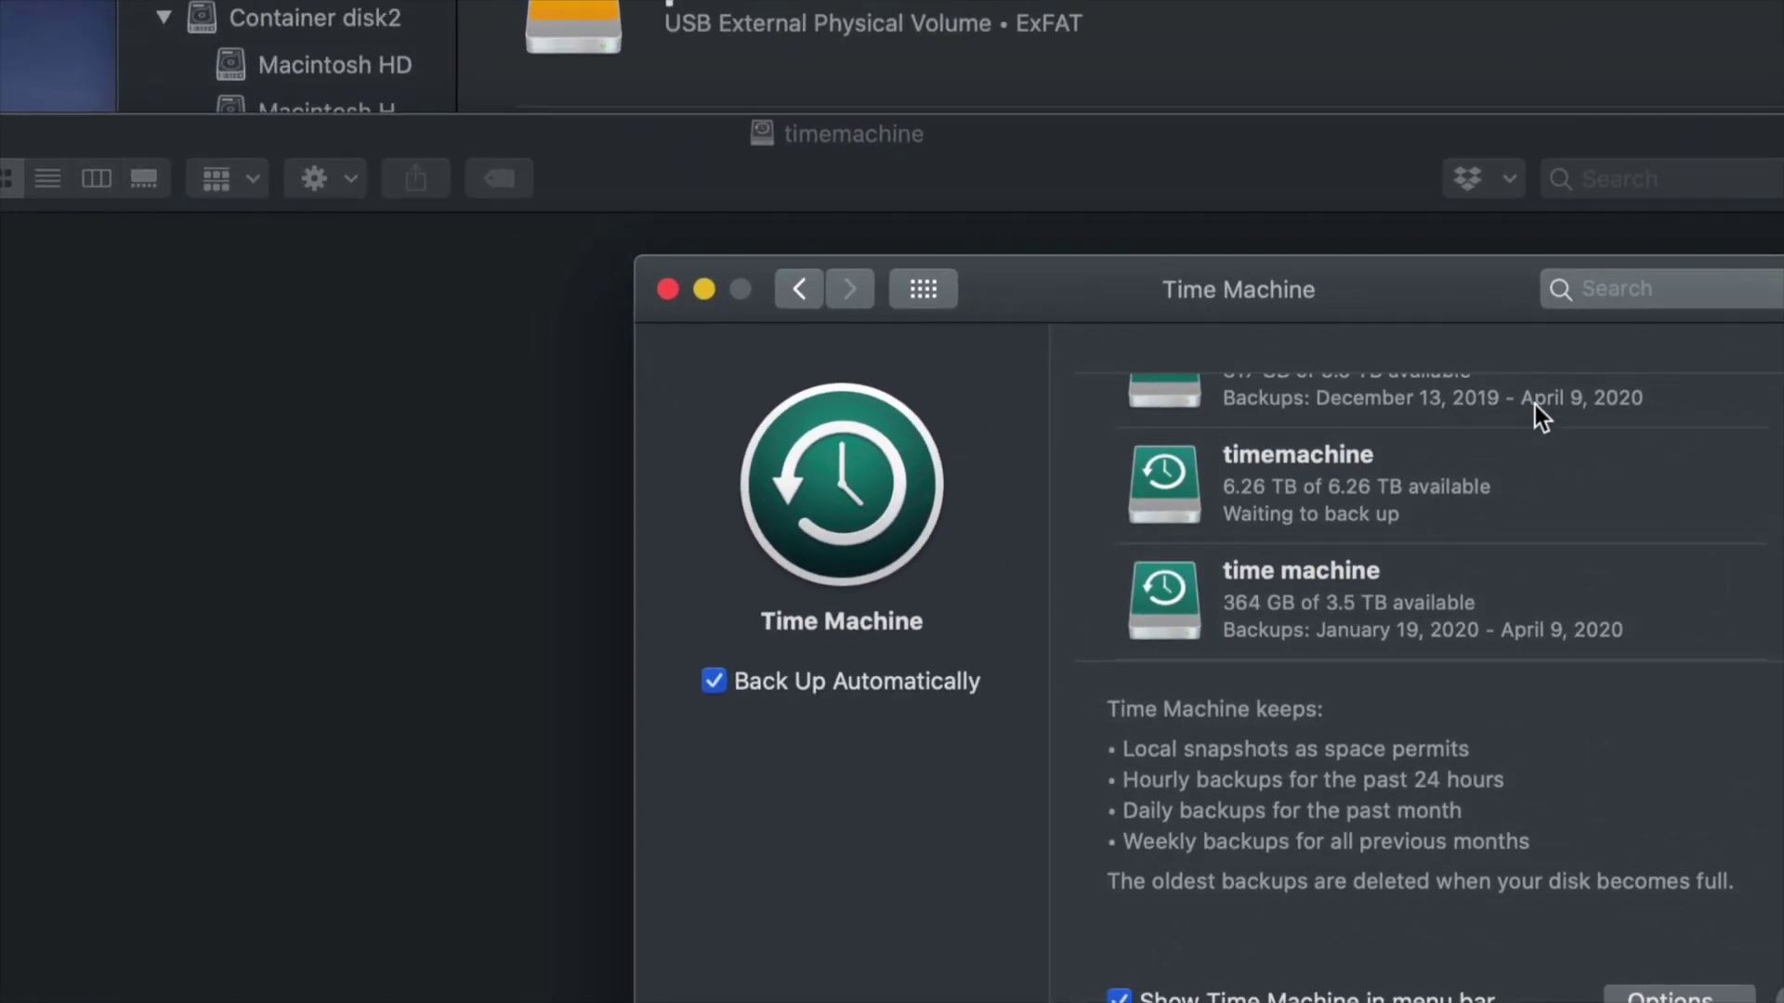
Step: Check the Time Machine status options and reposition the Time Machine settings window
{"action": "left_click_drag", "start_coordinate": [1401, 316], "coordinate": [1053, 210]}
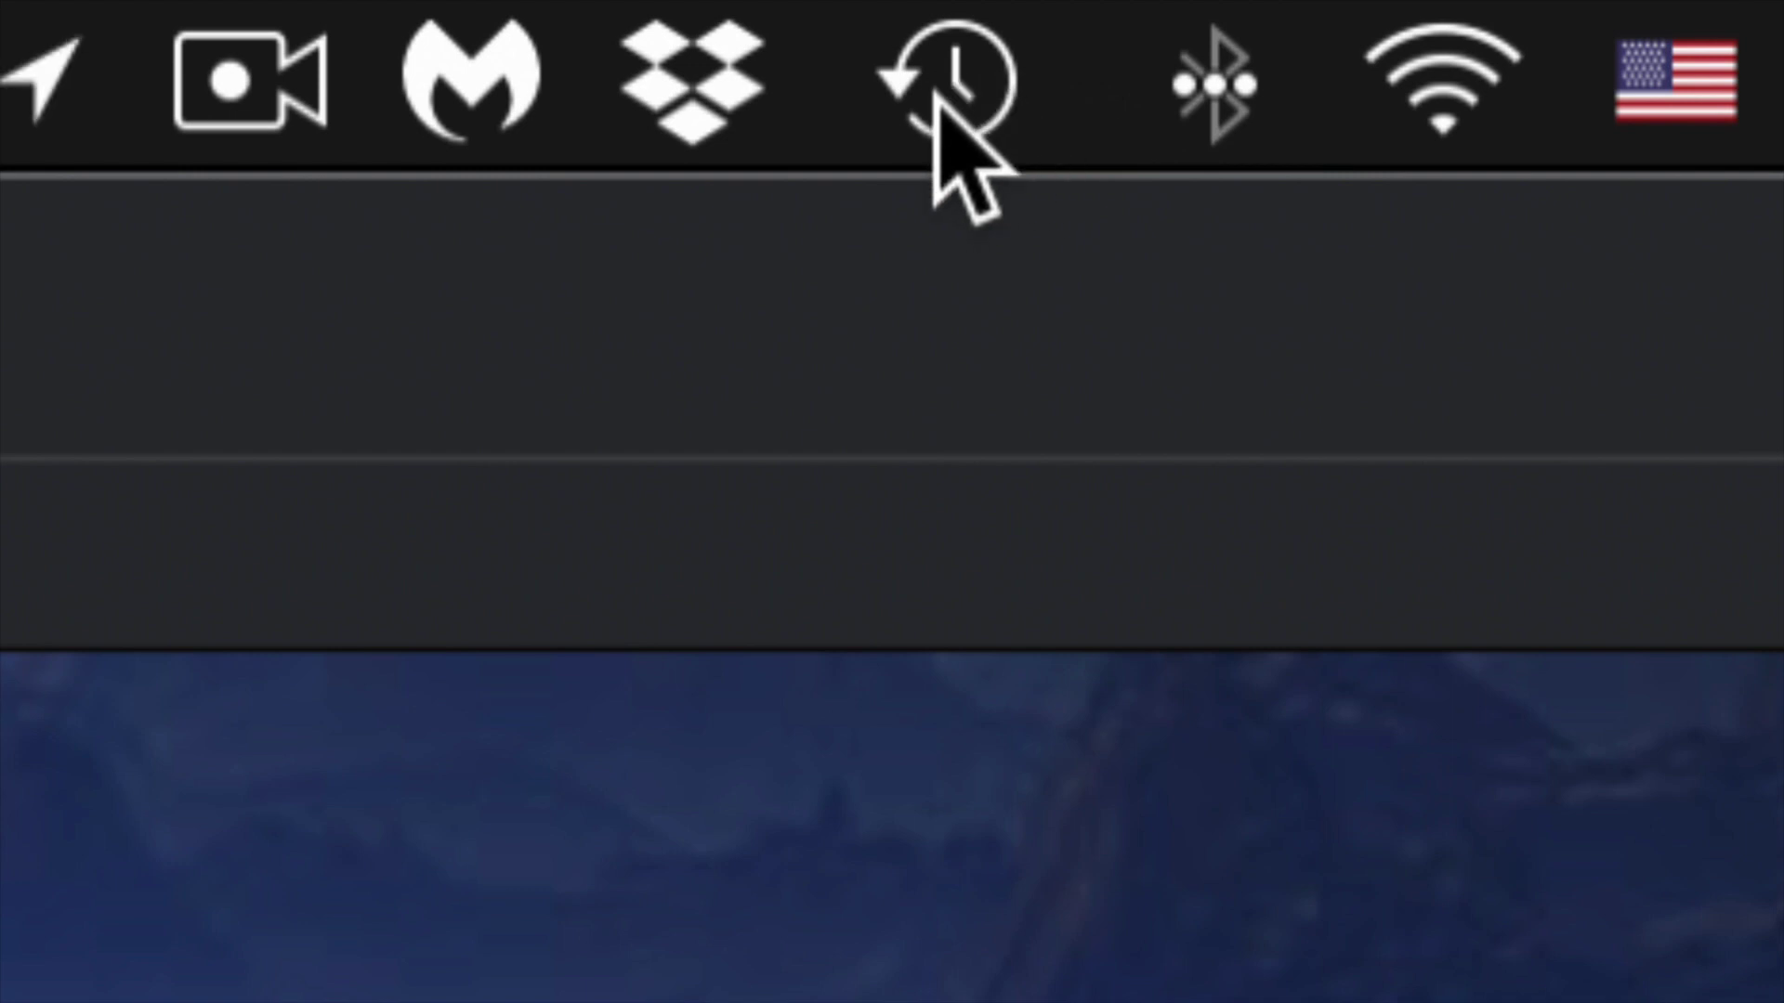
{"action": "left_click", "coordinate": [971, 90]}
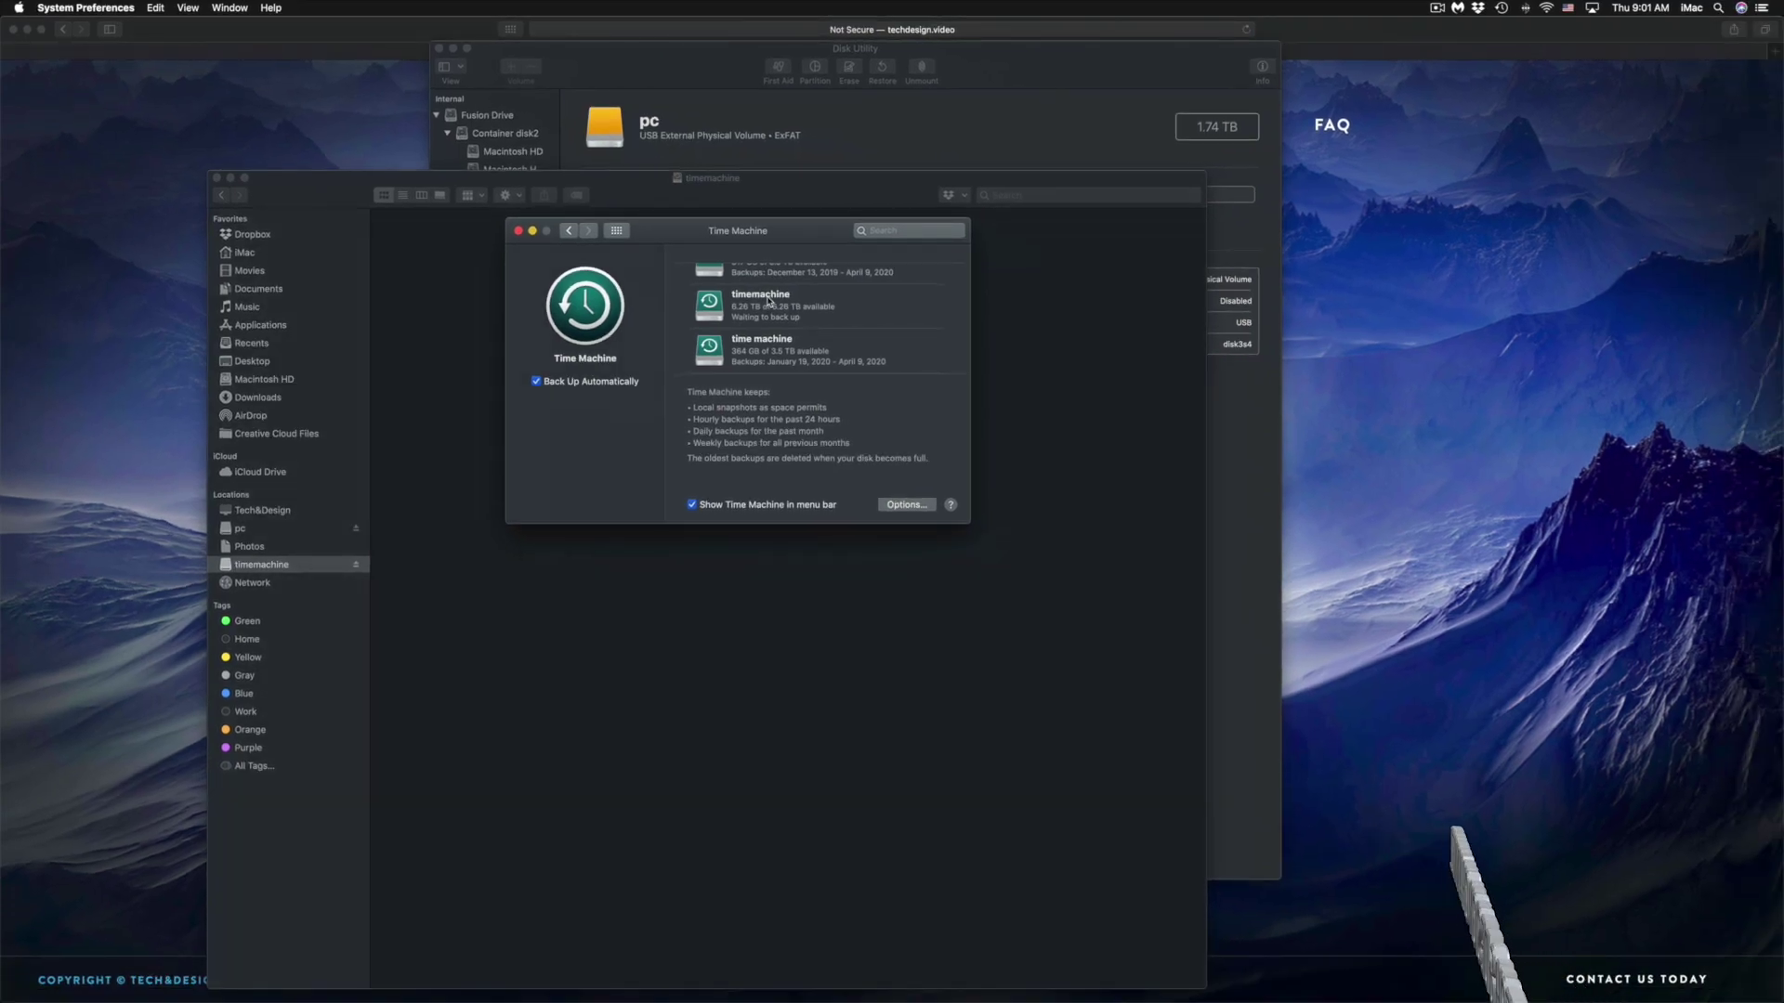
{"action": "left_click_drag", "start_coordinate": [756, 235], "coordinate": [979, 327]}
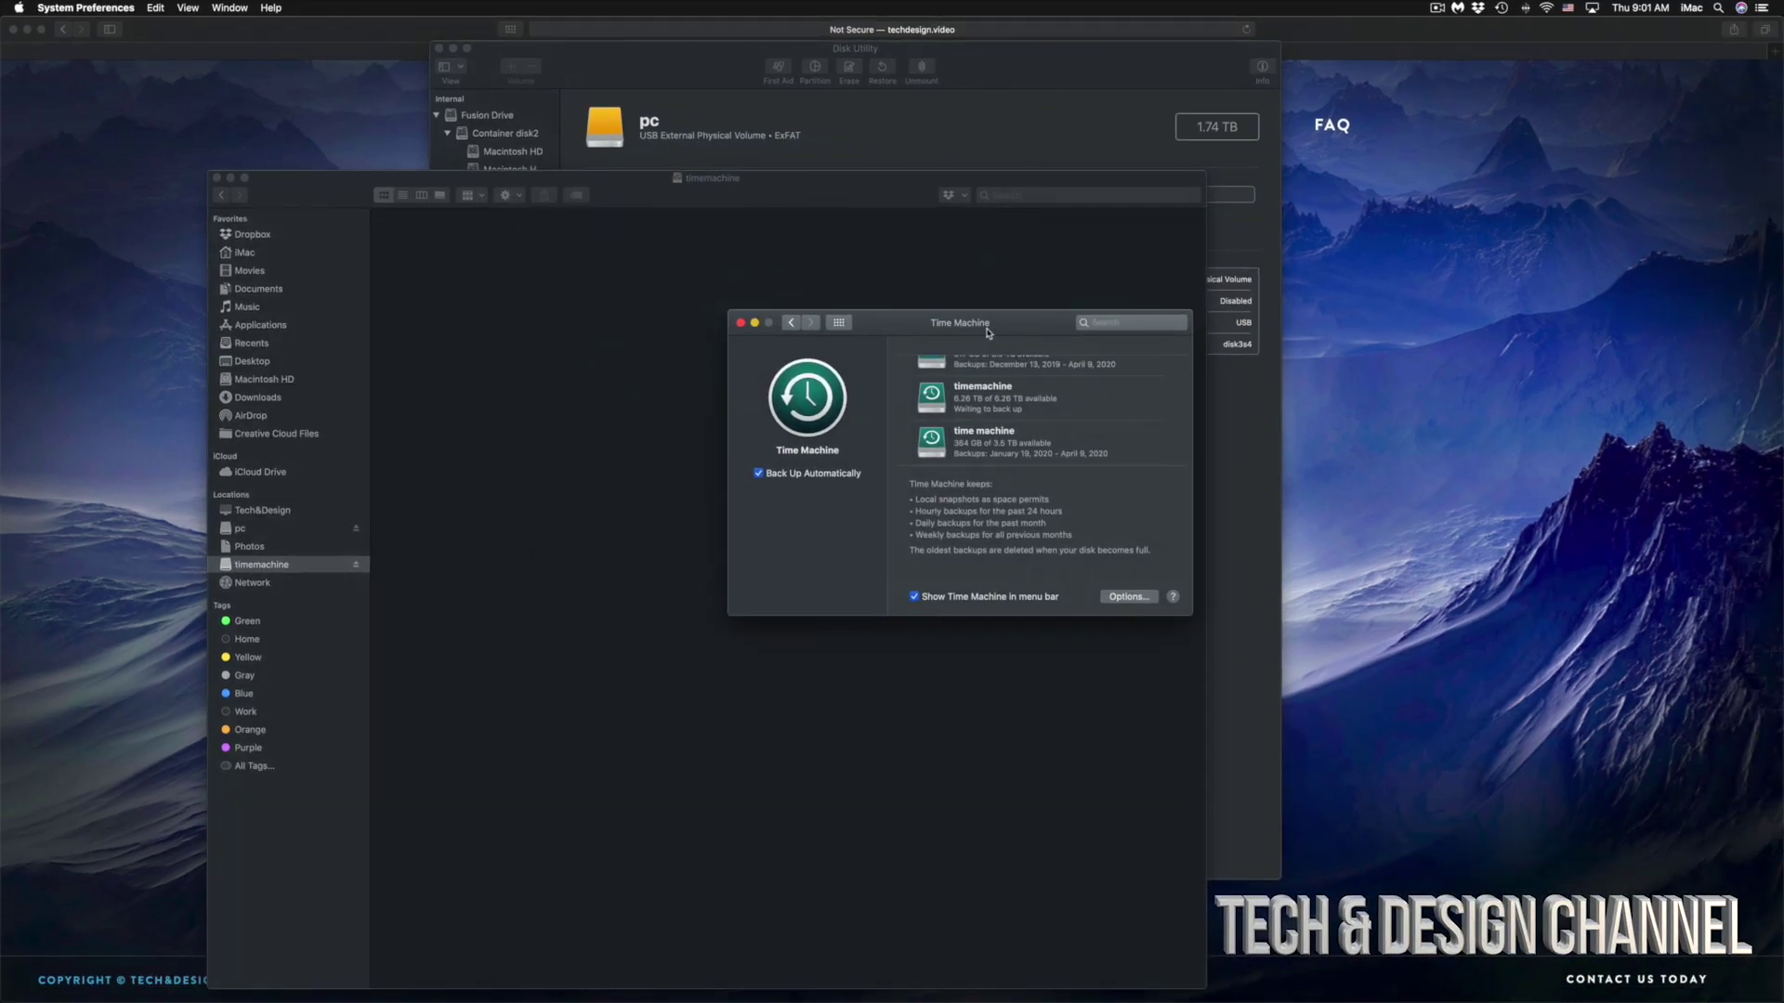
Step: Switch to Disk Utility to view the pc volume's details, and return to the website in Safari
{"action": "left_click", "coordinate": [987, 80]}
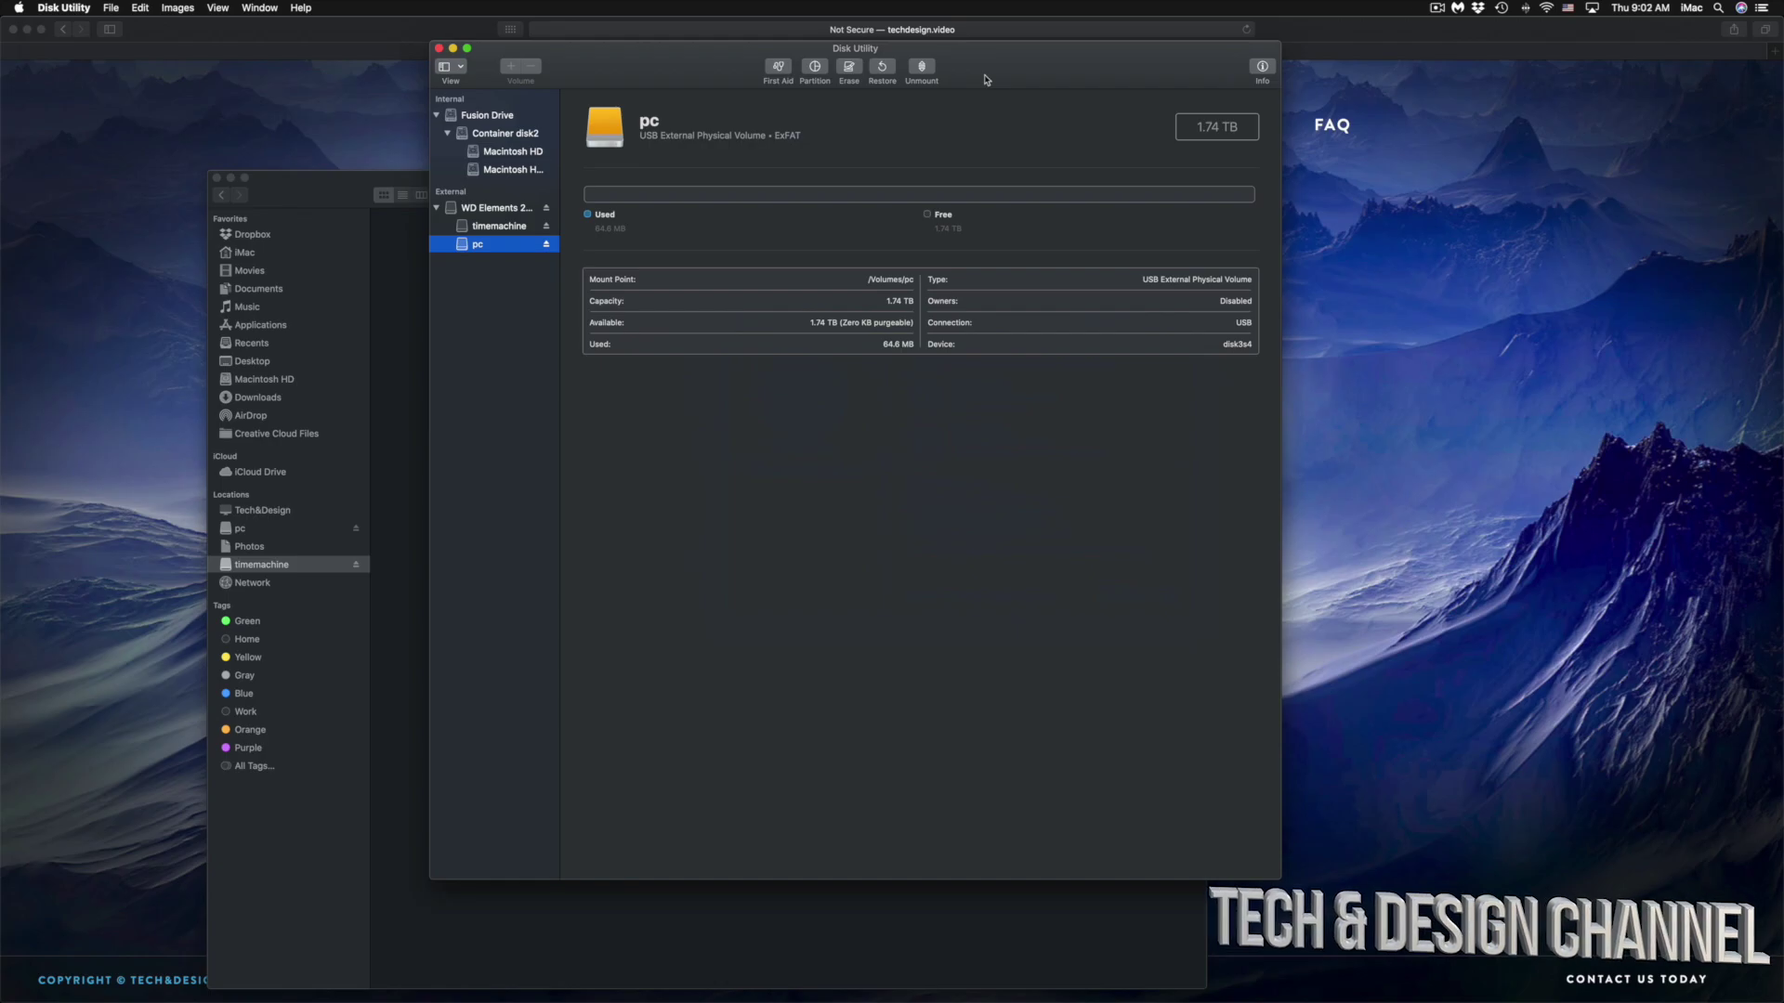
{"action": "left_click", "coordinate": [1533, 250]}
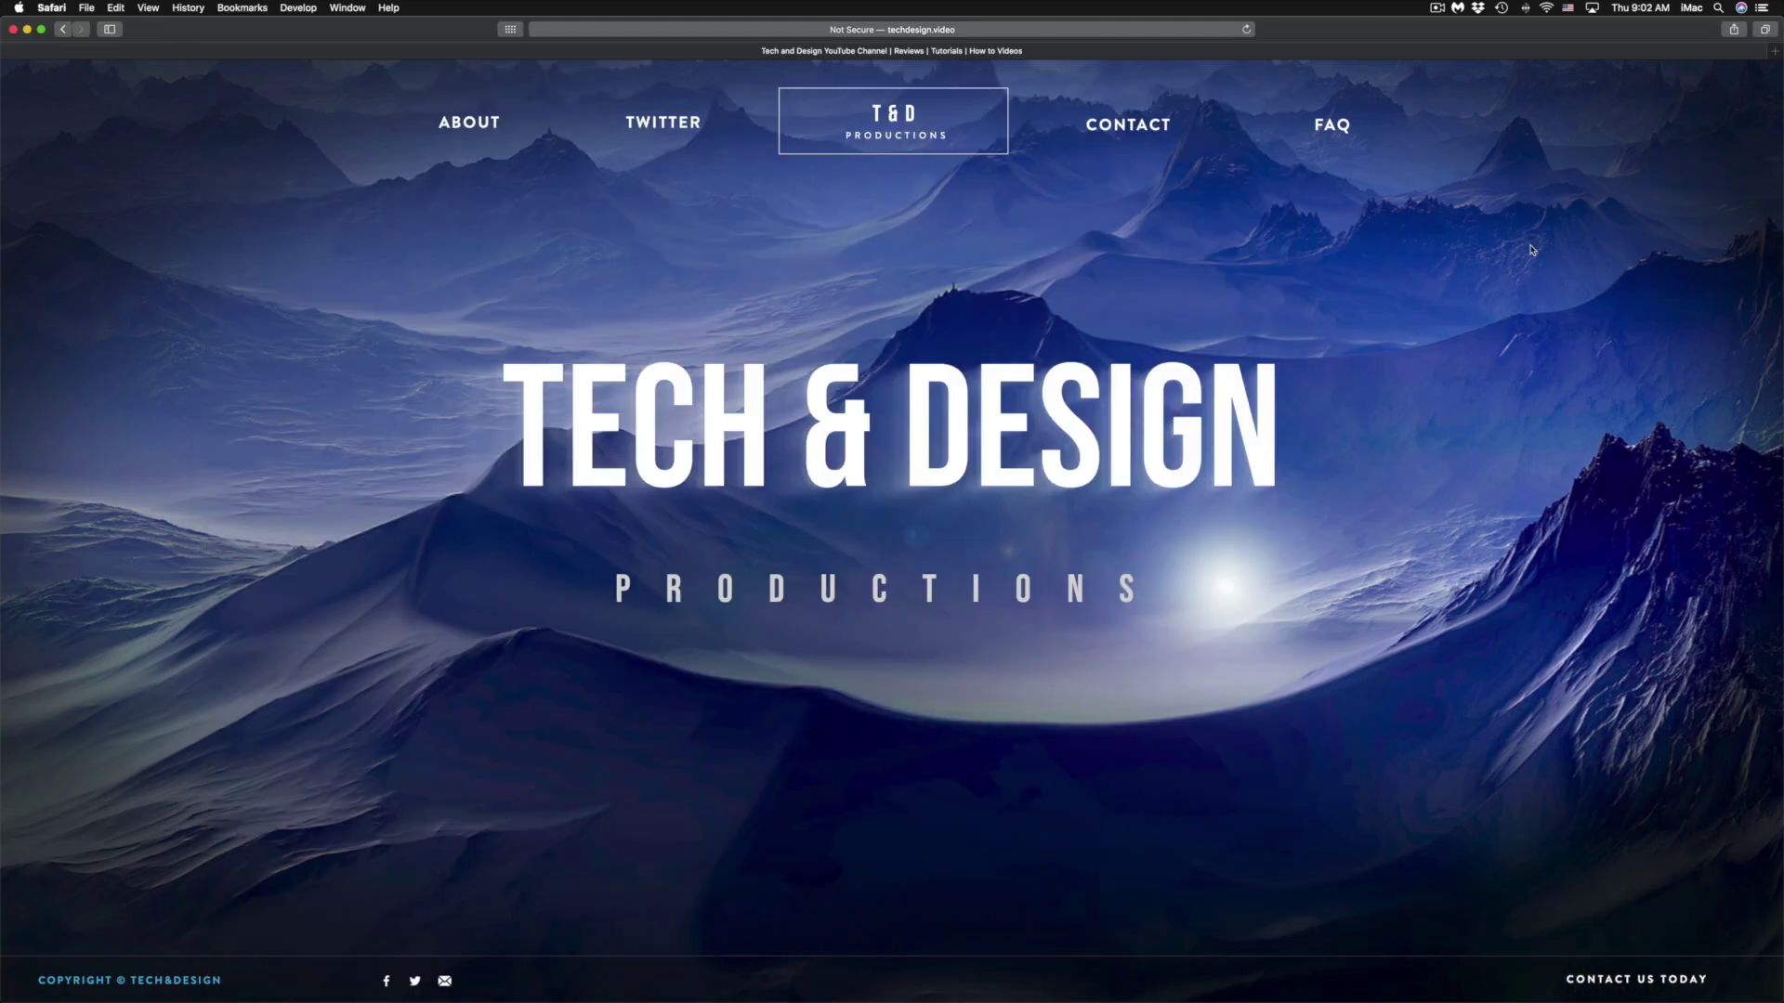